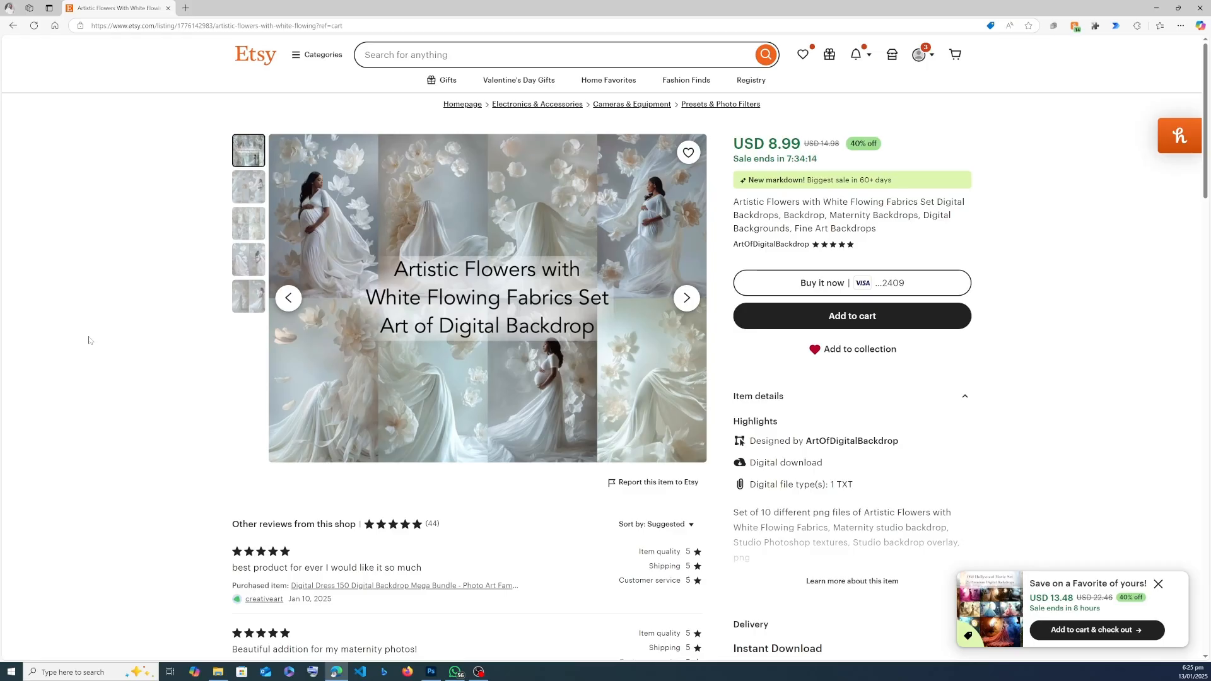
- Examine the enlarged second preview image of the white flowing fabrics backdrop listing, then close it and minimize the browser
left_click(248, 187)
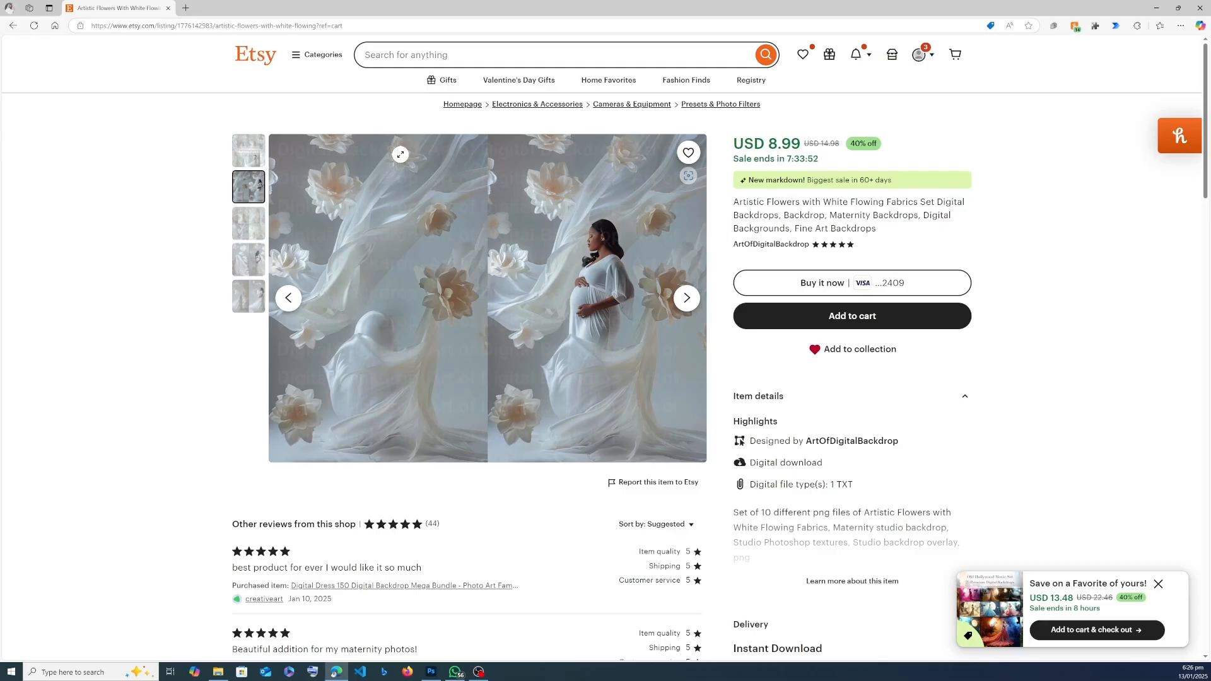
left_click(417, 306)
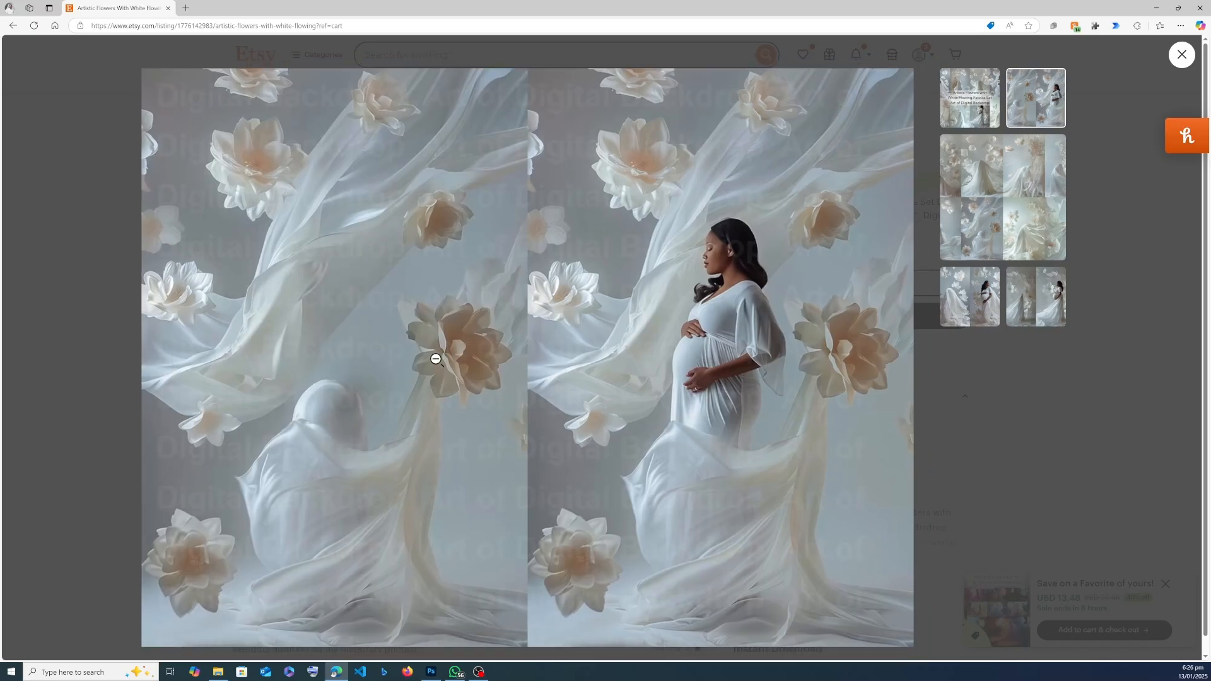
left_click(445, 339)
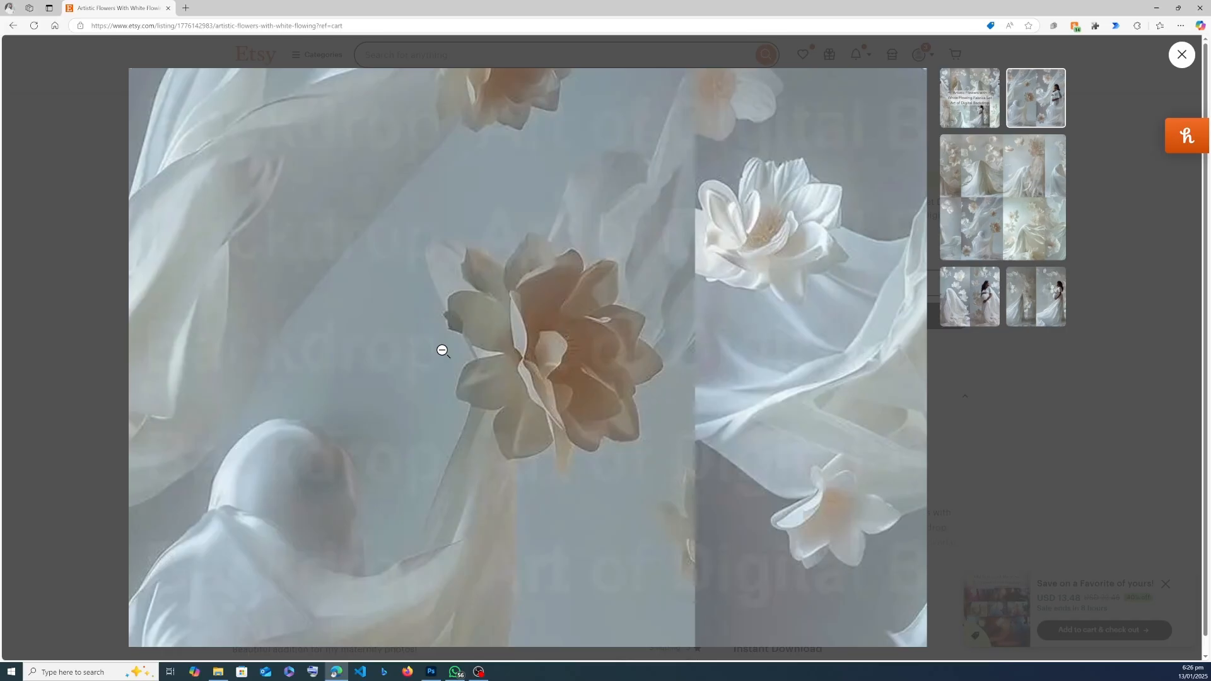
left_click(435, 340)
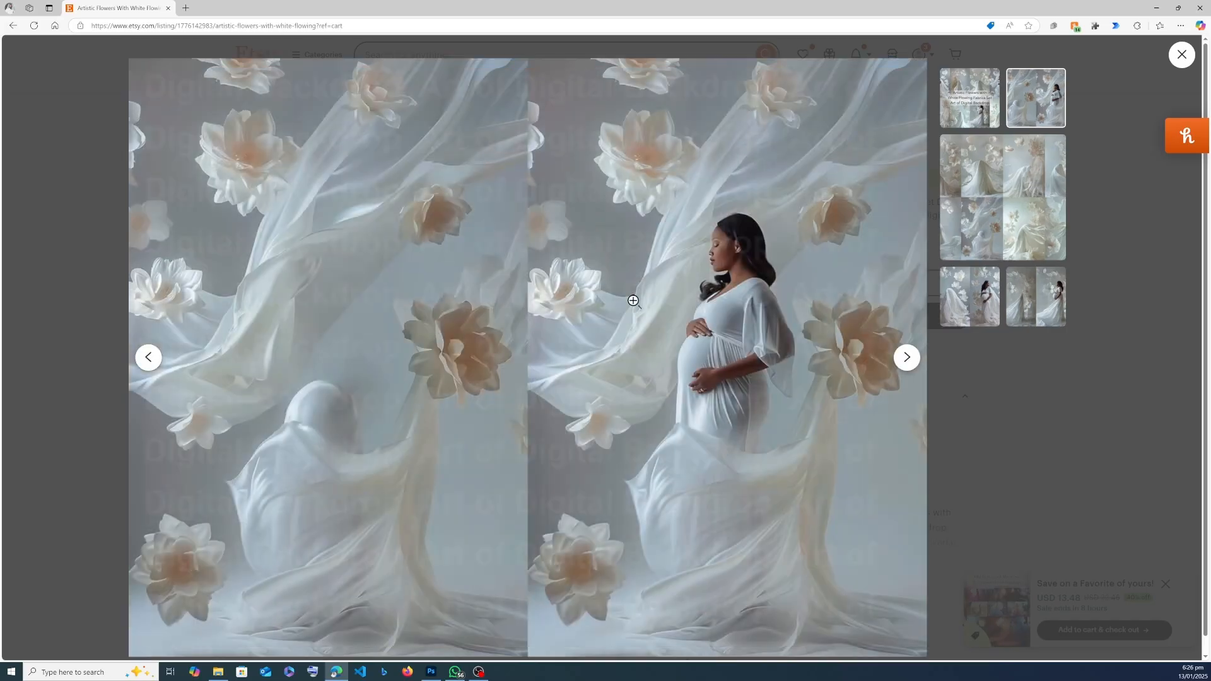
left_click(1179, 55)
left_click(1156, 8)
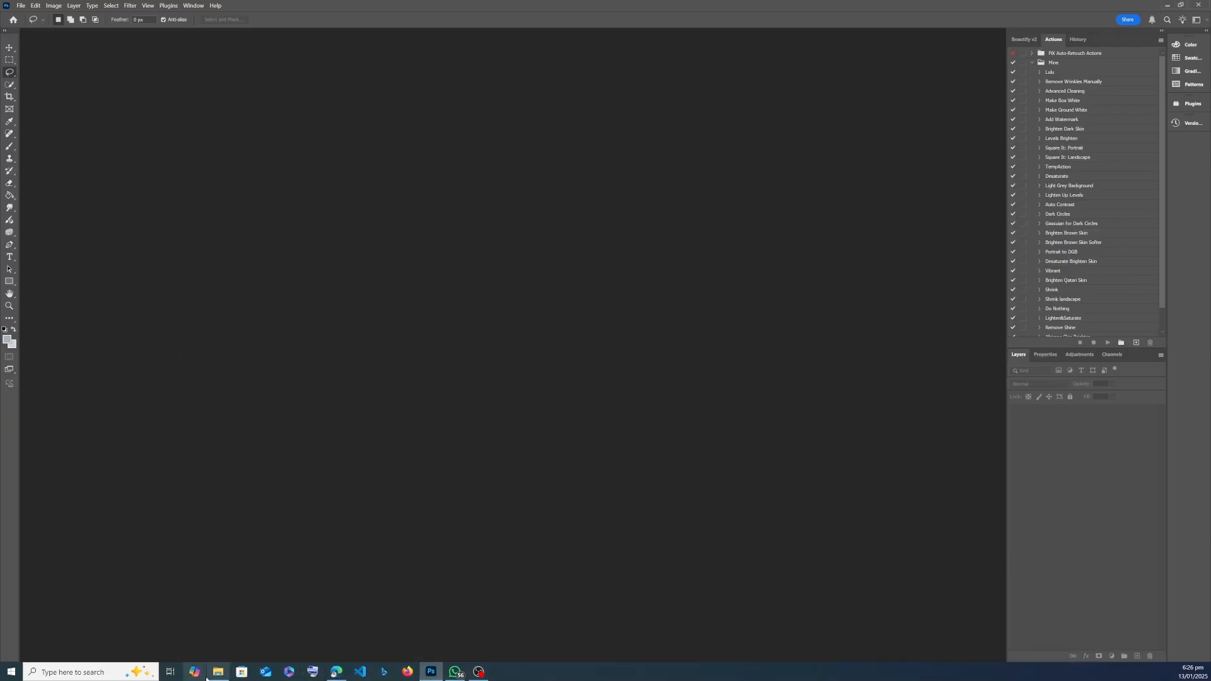
- Open Flying Flowers Option 1.jpeg from the Youtube folder in a maximized image viewer and examine its flower detail up close
left_click(216, 672)
left_click(305, 195)
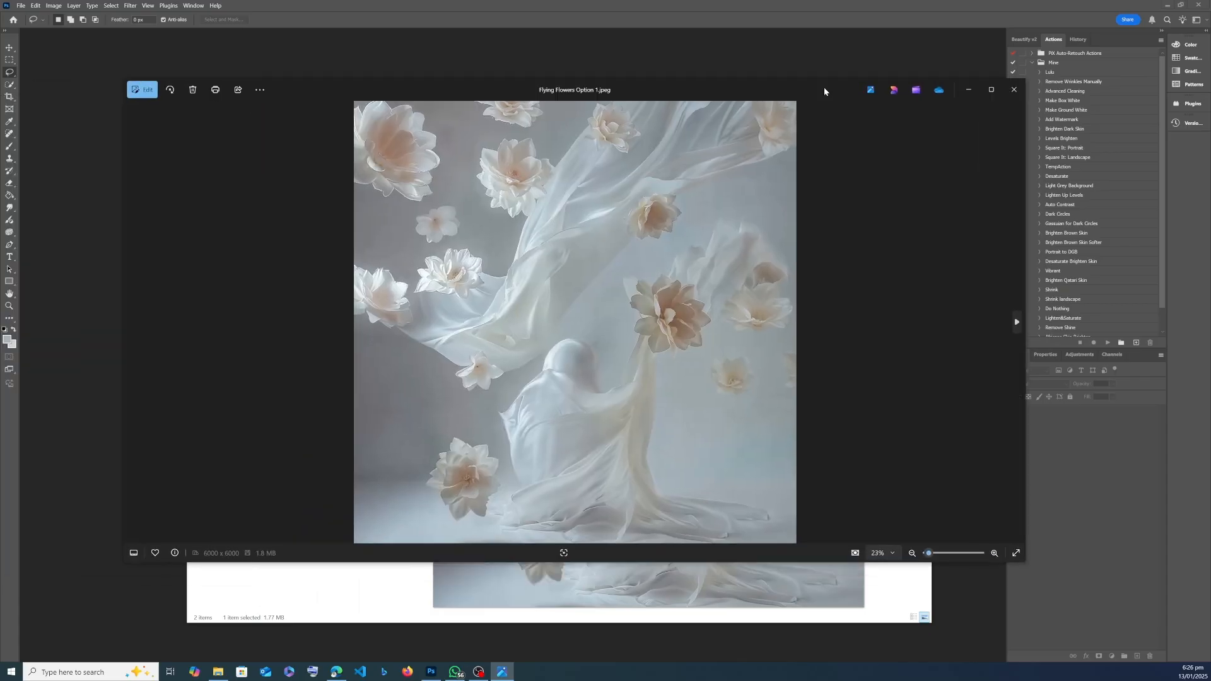
double_click(823, 87)
scroll(322, 253, "up", 10)
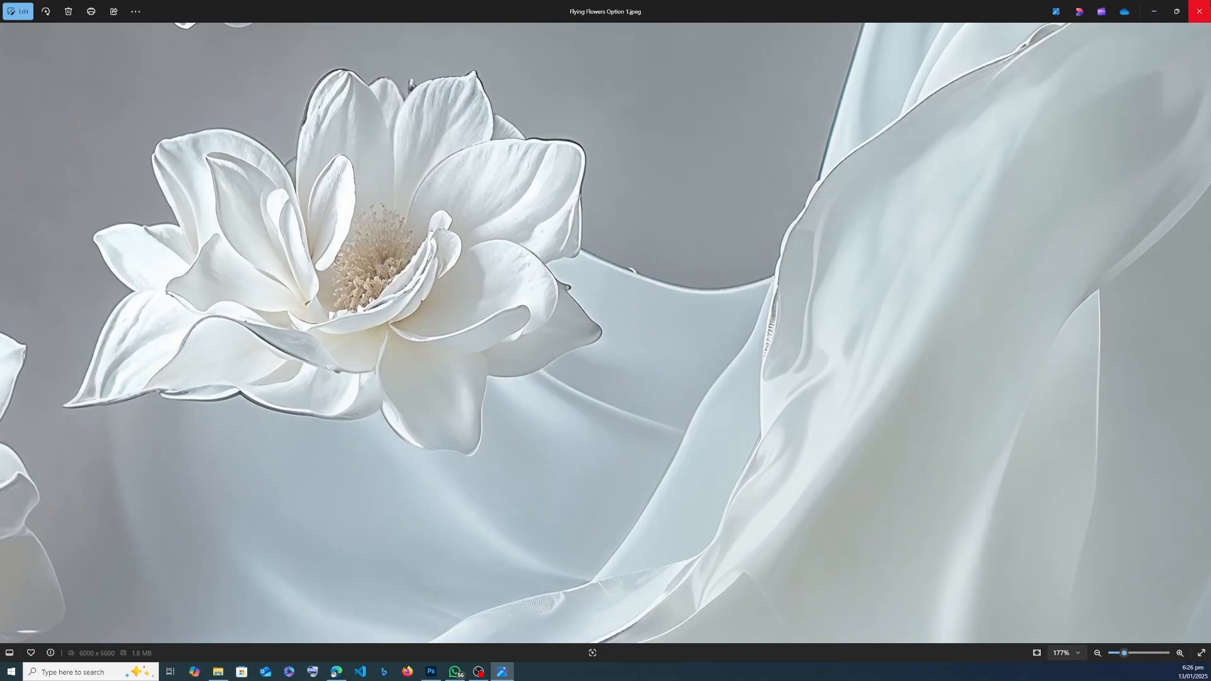
scroll(928, 238, "down", 5)
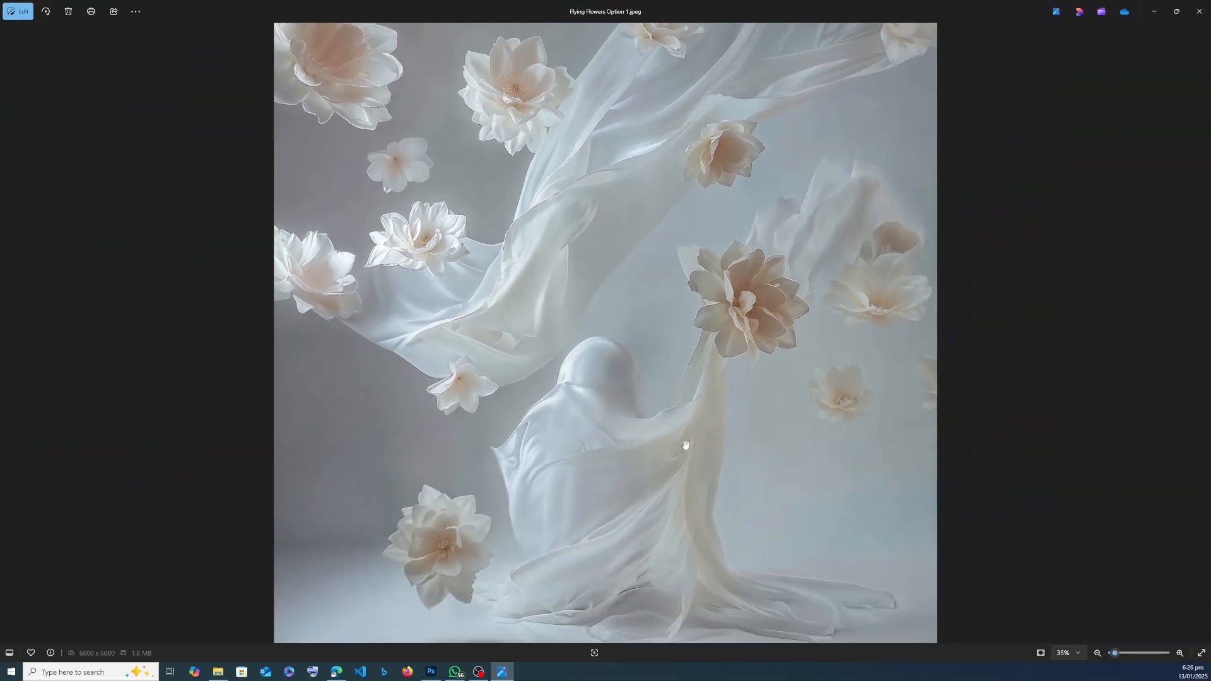
- Examine the fabric-draped figure in the backdrop image at several magnifications, then close the image viewer
scroll(624, 507, "up", 3)
scroll(624, 498, "up", 2)
scroll(536, 459, "down", 5)
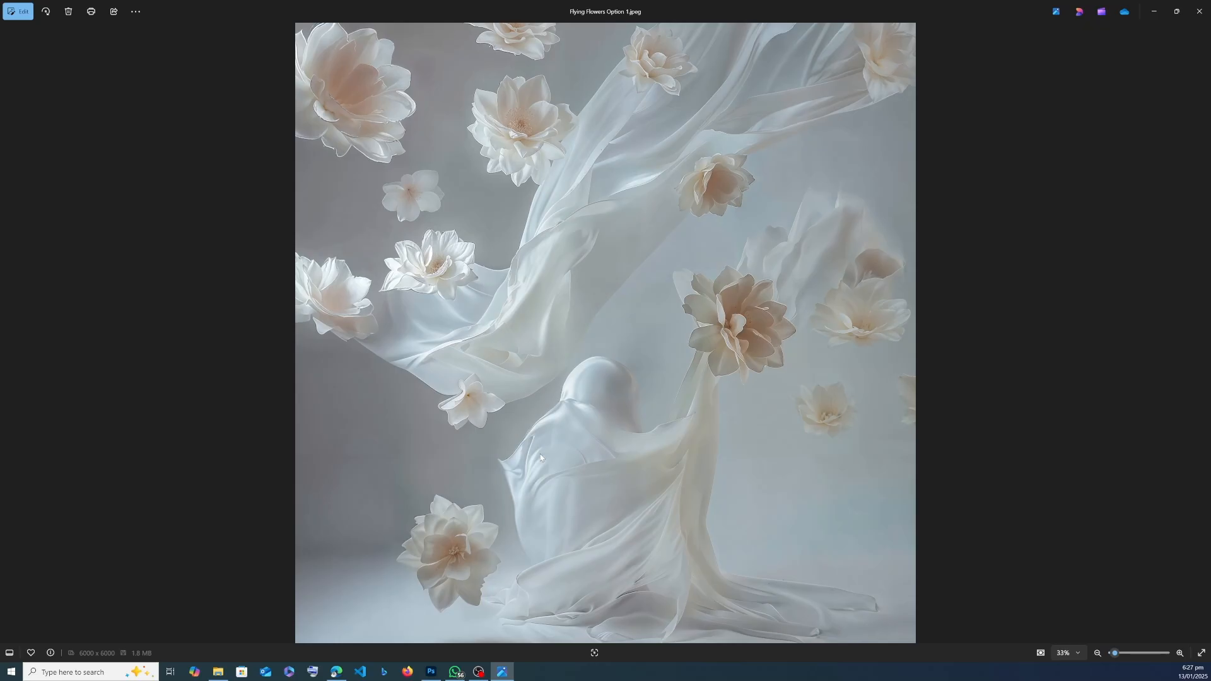
scroll(576, 427, "up", 6)
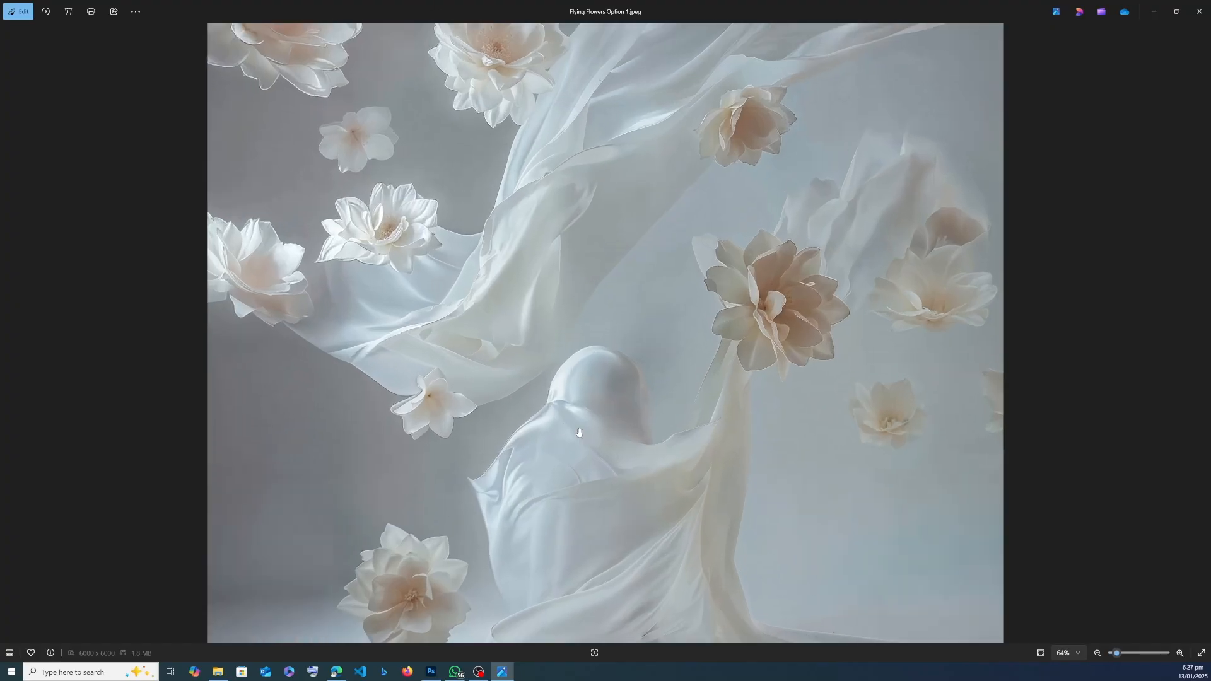
left_click_drag(474, 486, 437, 332)
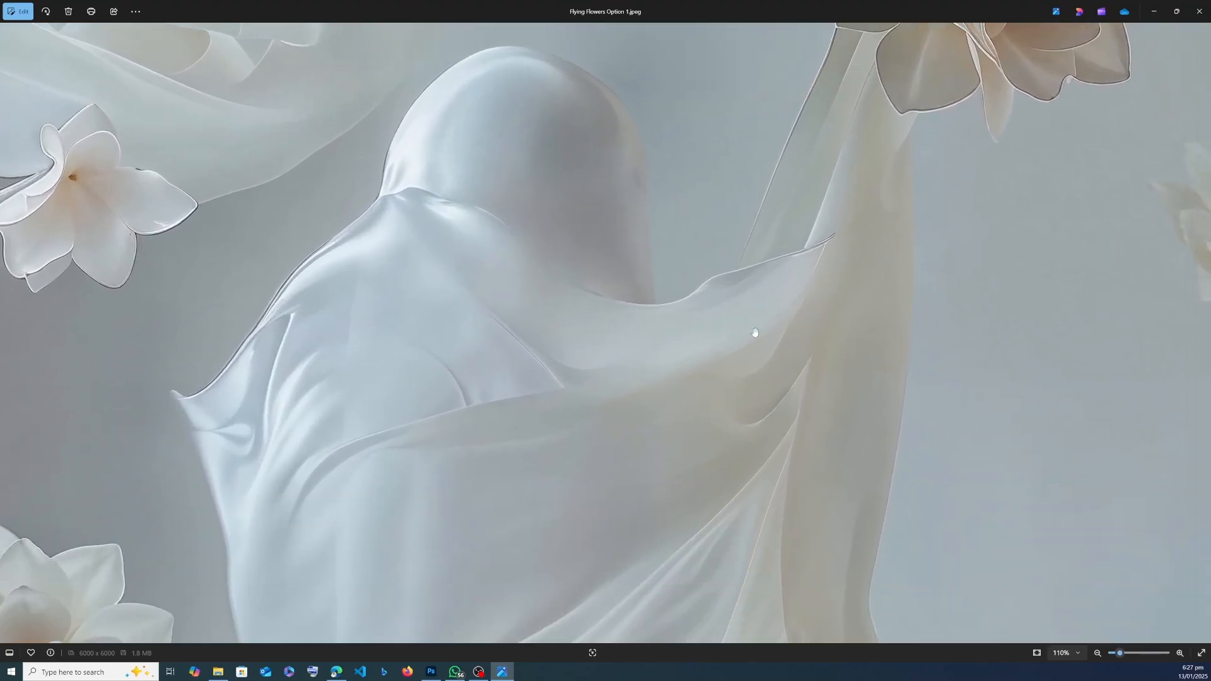
scroll(753, 331, "down", 6)
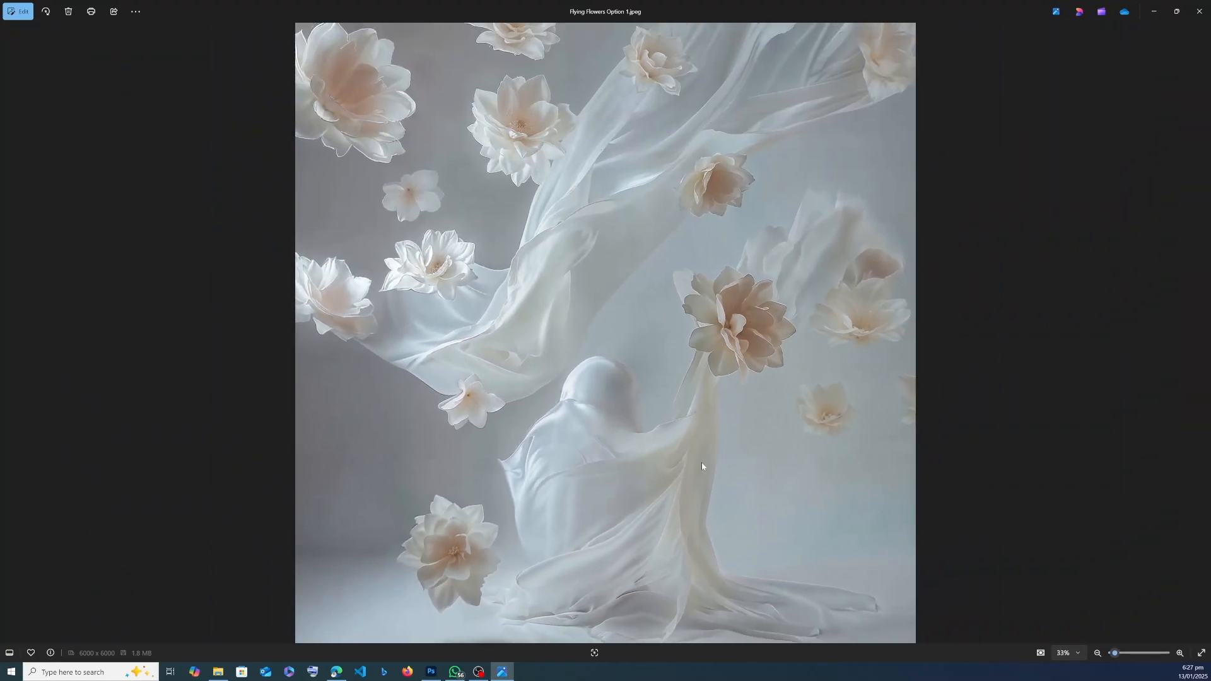
scroll(638, 408, "up", 3)
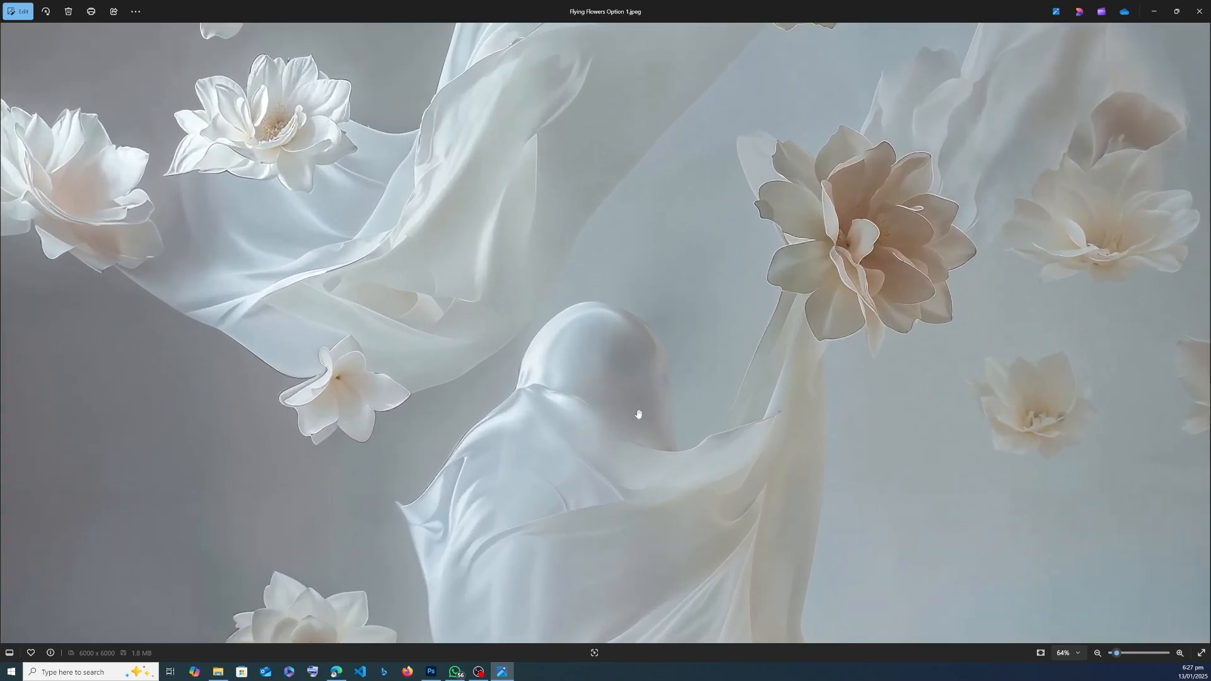
scroll(635, 406, "down", 3)
left_click(1208, 5)
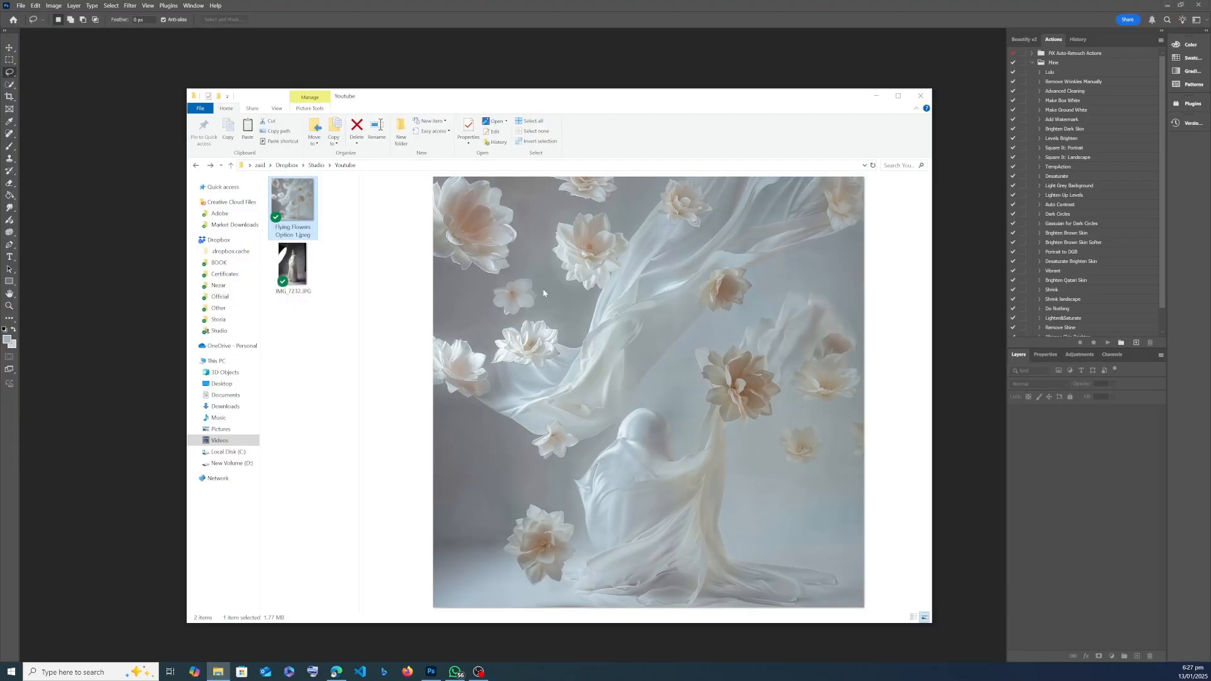
- Open Flying Flowers Option 1.jpeg in Photoshop and place IMG_7232.JPG over it as a new layer
left_click_drag(296, 223, 149, 230)
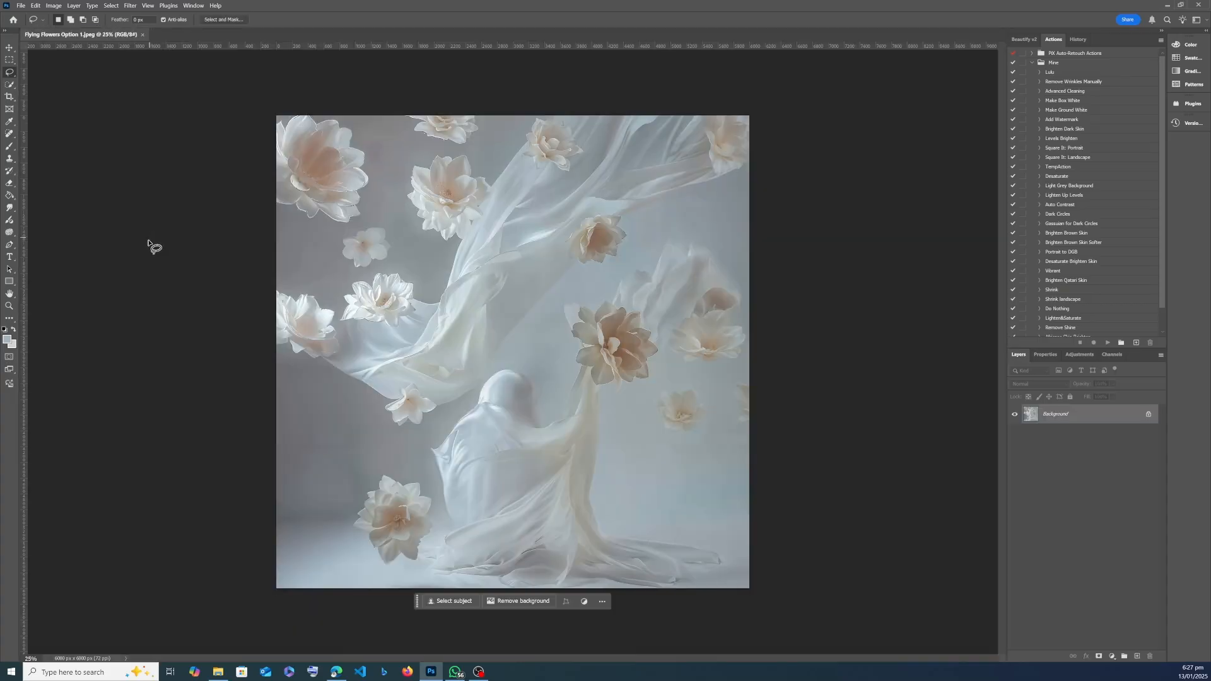
left_click(221, 671)
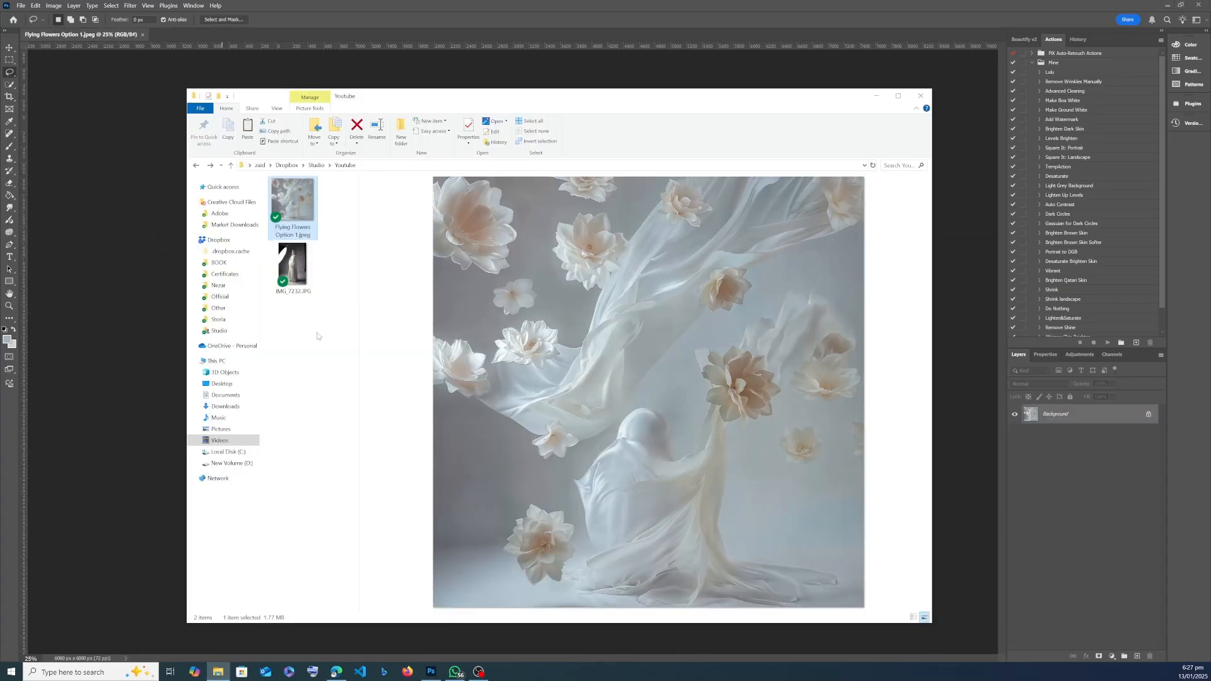
left_click(307, 268)
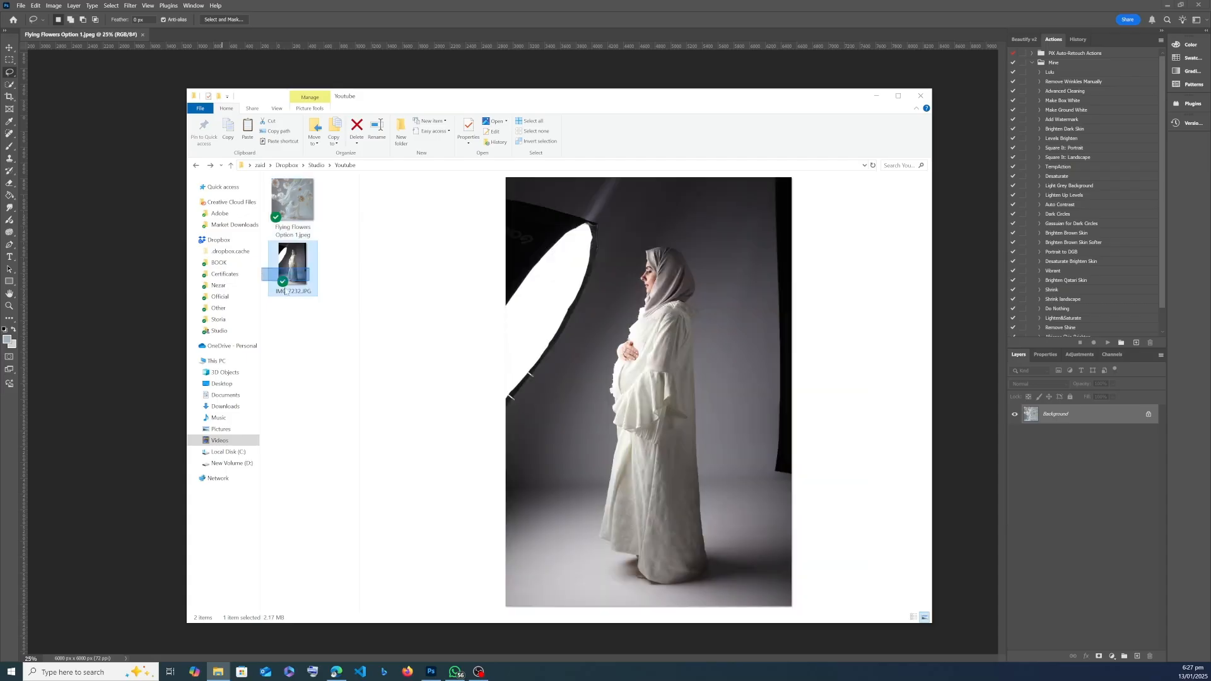
left_click_drag(306, 270, 491, 320)
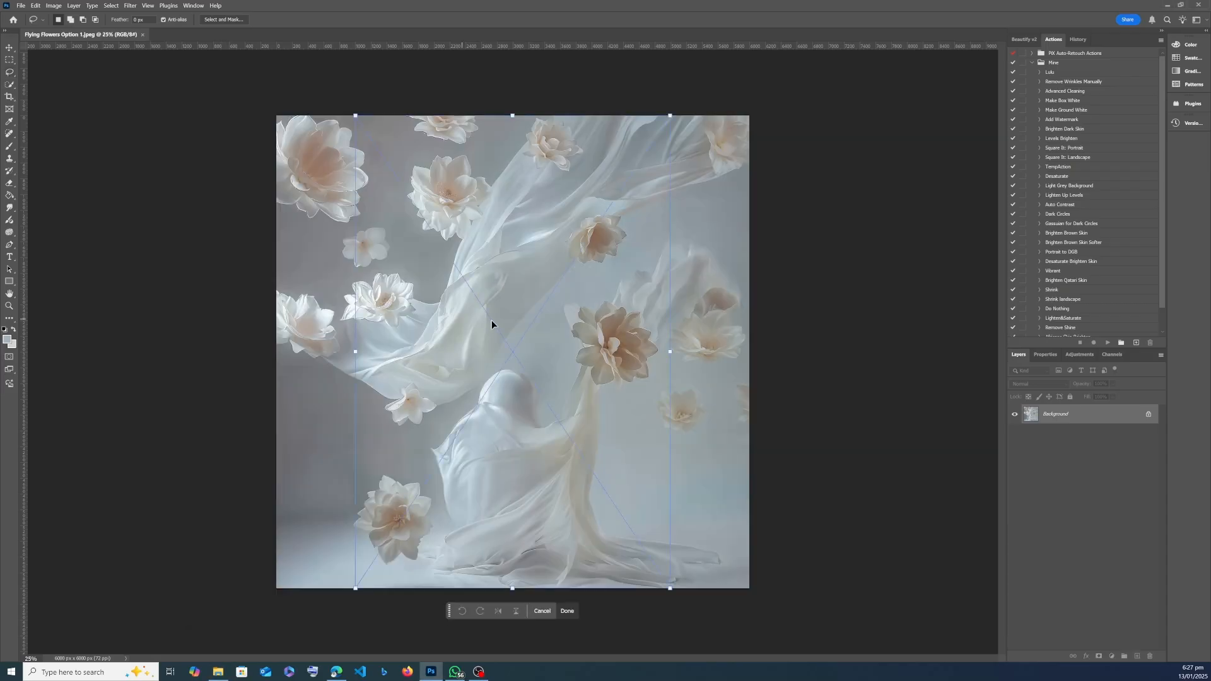
key("Return")
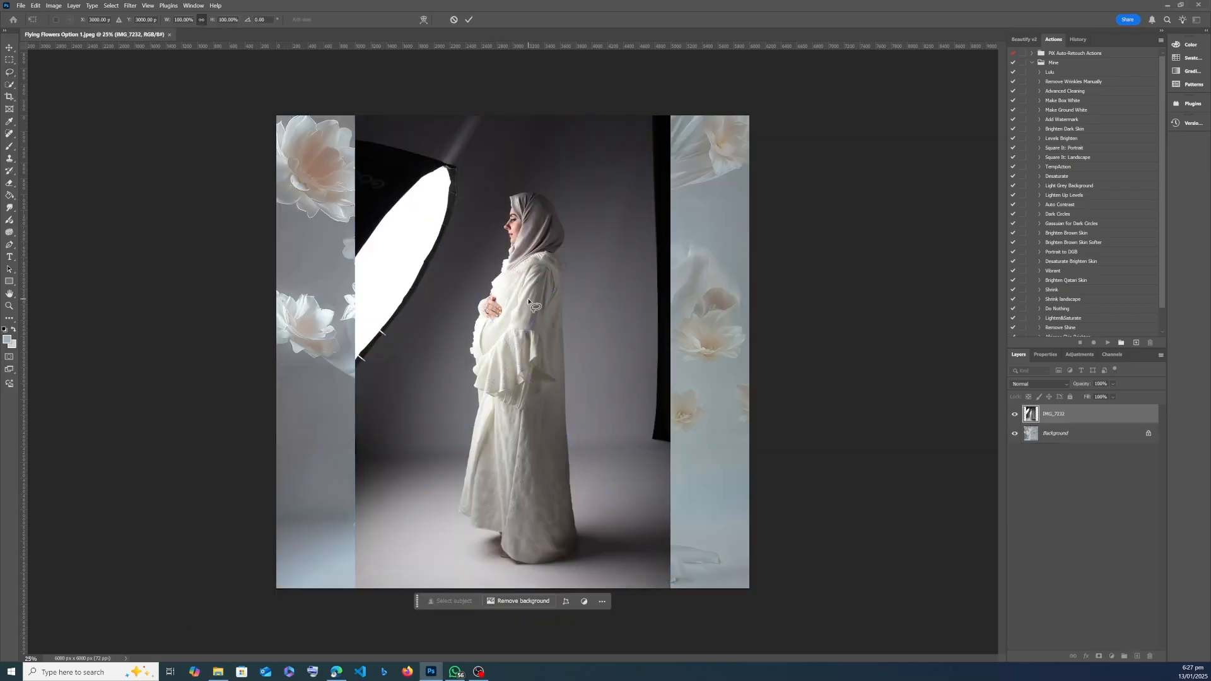
- Set the IMG_7232 layer's blend mode to Multiply and scale it down to about 71.5% with Free Transform
left_click(1037, 383)
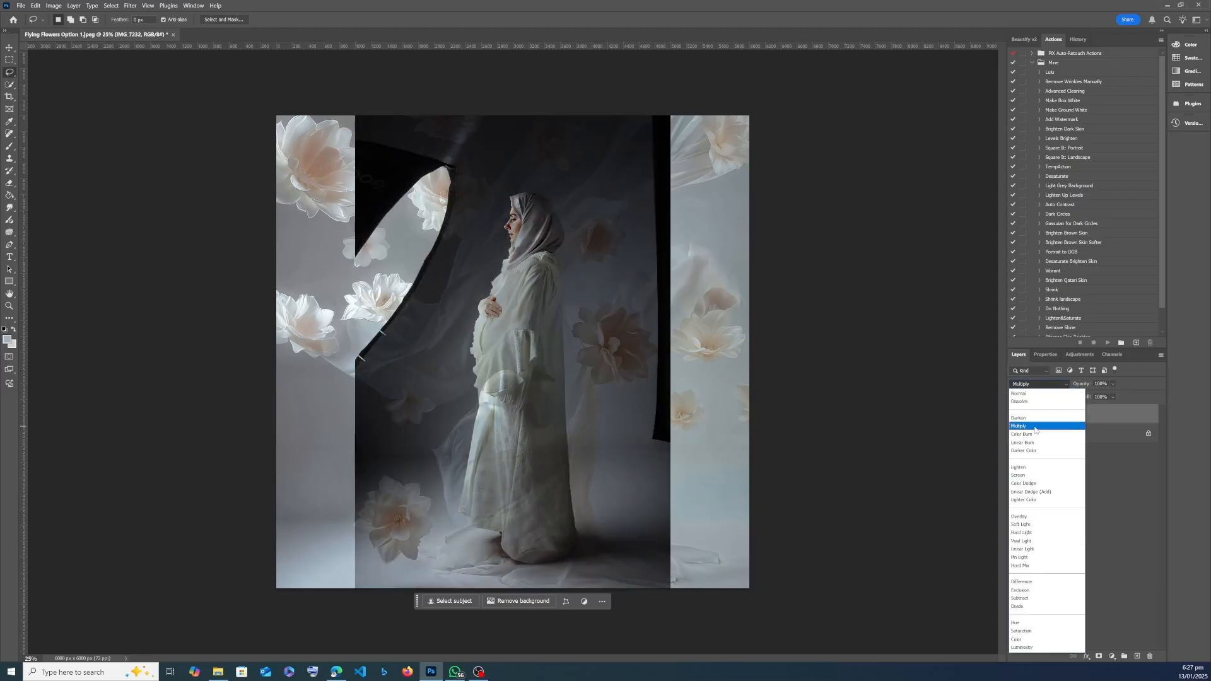
left_click(1035, 427)
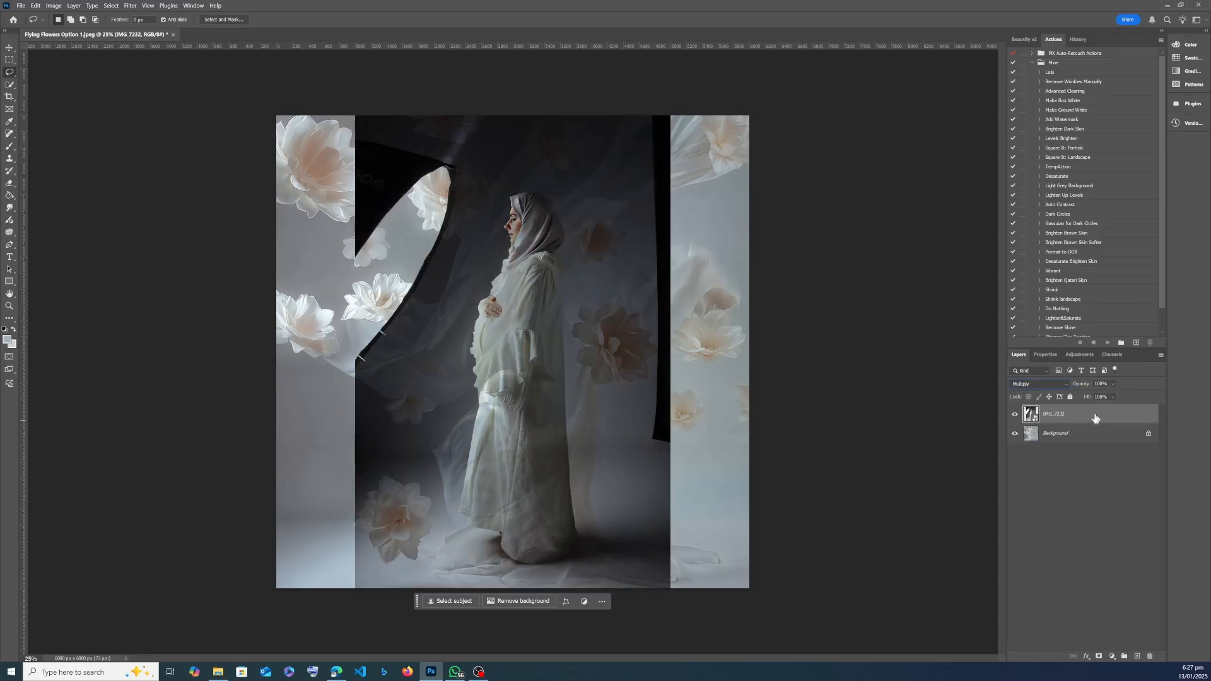
right_click(604, 142)
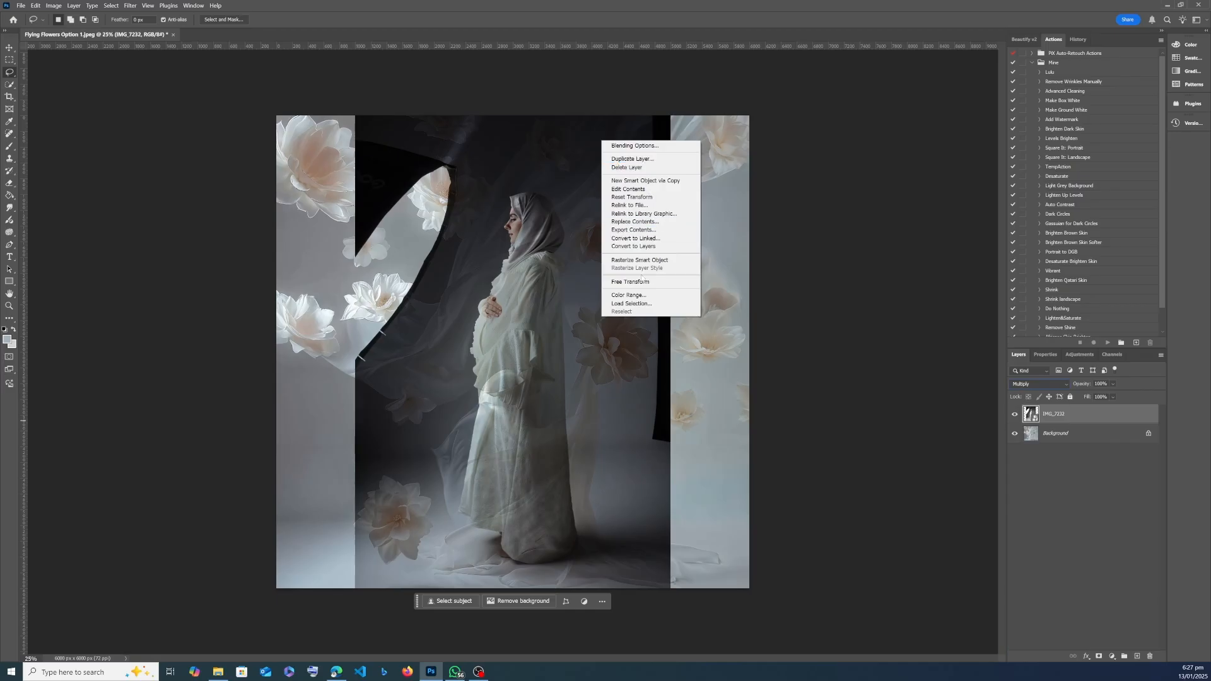
left_click(636, 282)
left_click_drag(670, 116, 580, 250)
- Move the scaled portrait over the draped figure so the woman's body lines up with the fabric below her hands
scroll(501, 411, "up", 10)
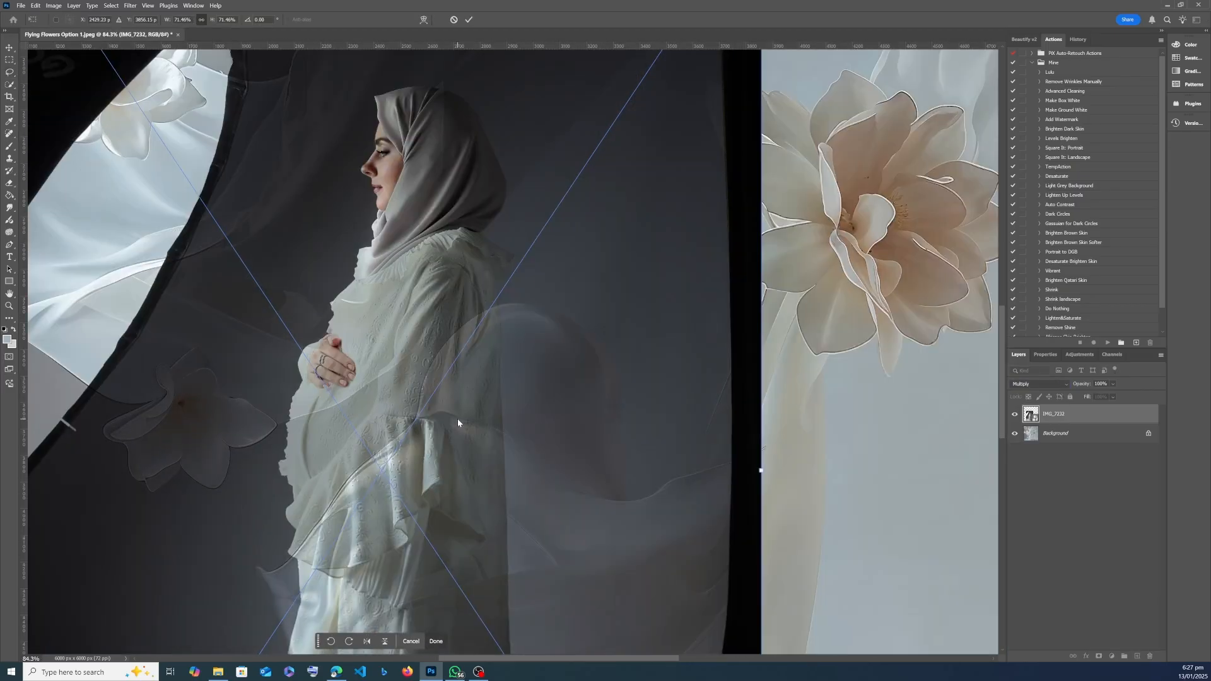
left_click_drag(457, 418, 576, 361)
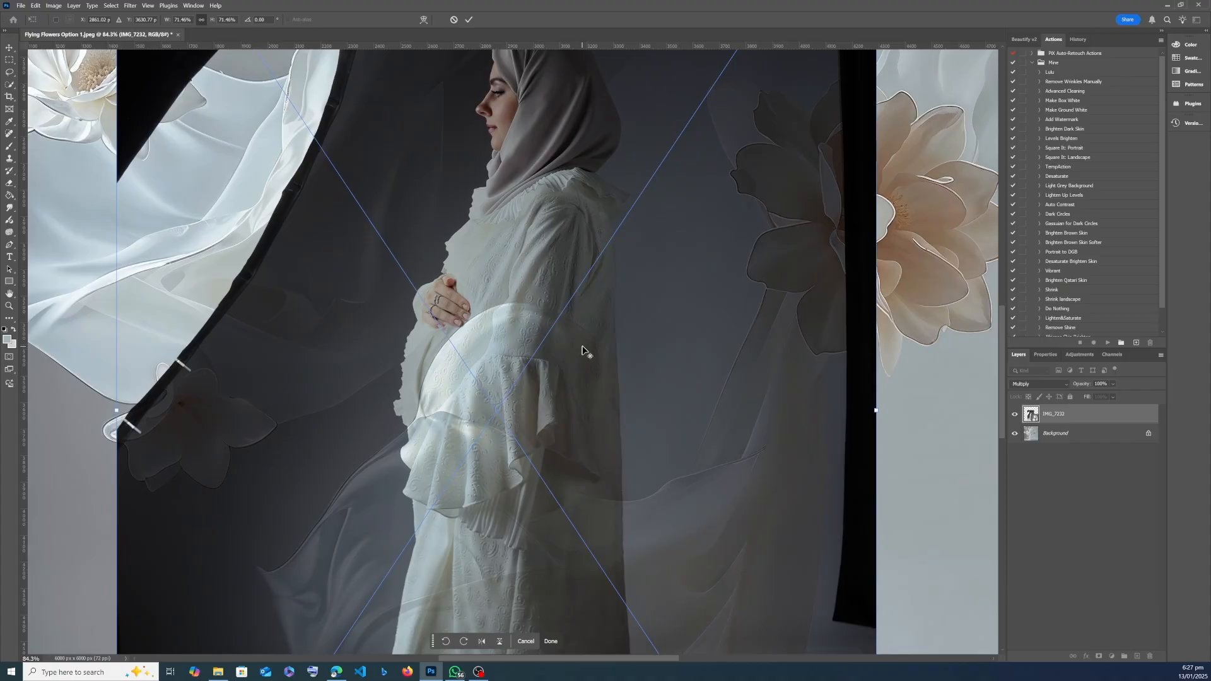
left_click_drag(567, 409, 572, 411)
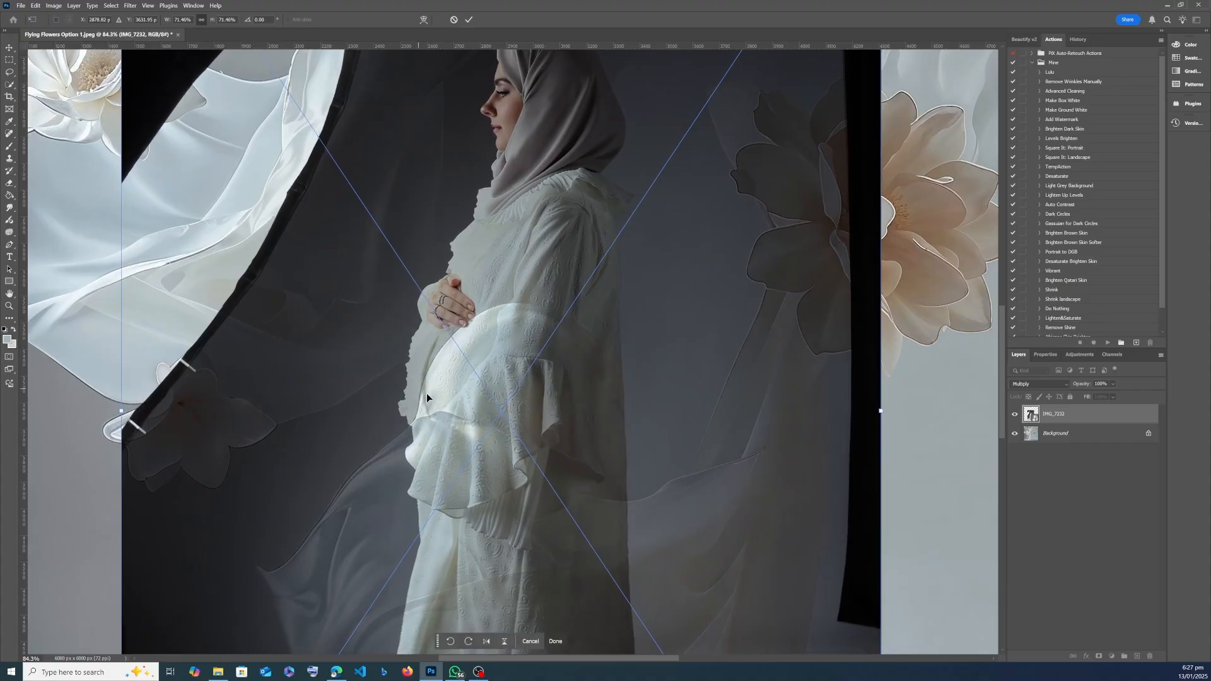
- Check the portrait's alignment with the backdrop fabric around the belly, sleeve and bottom of the dress
scroll(432, 380, "up", 3)
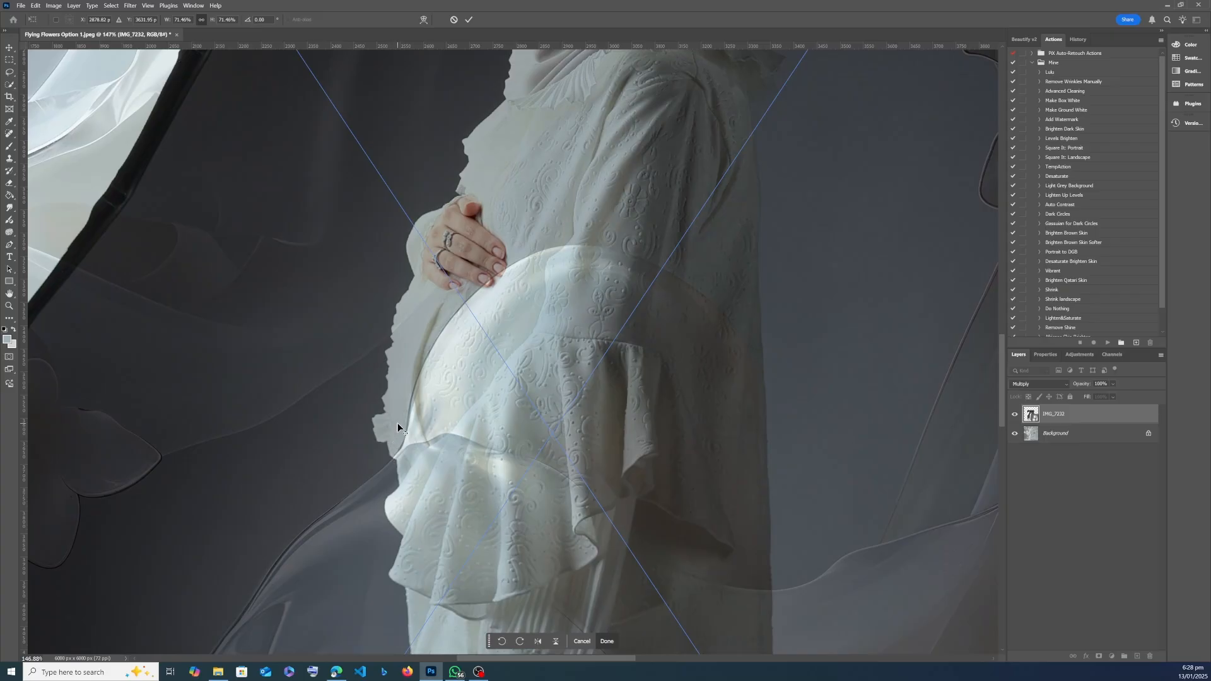
scroll(397, 422, "down", 5)
scroll(387, 417, "up", 5)
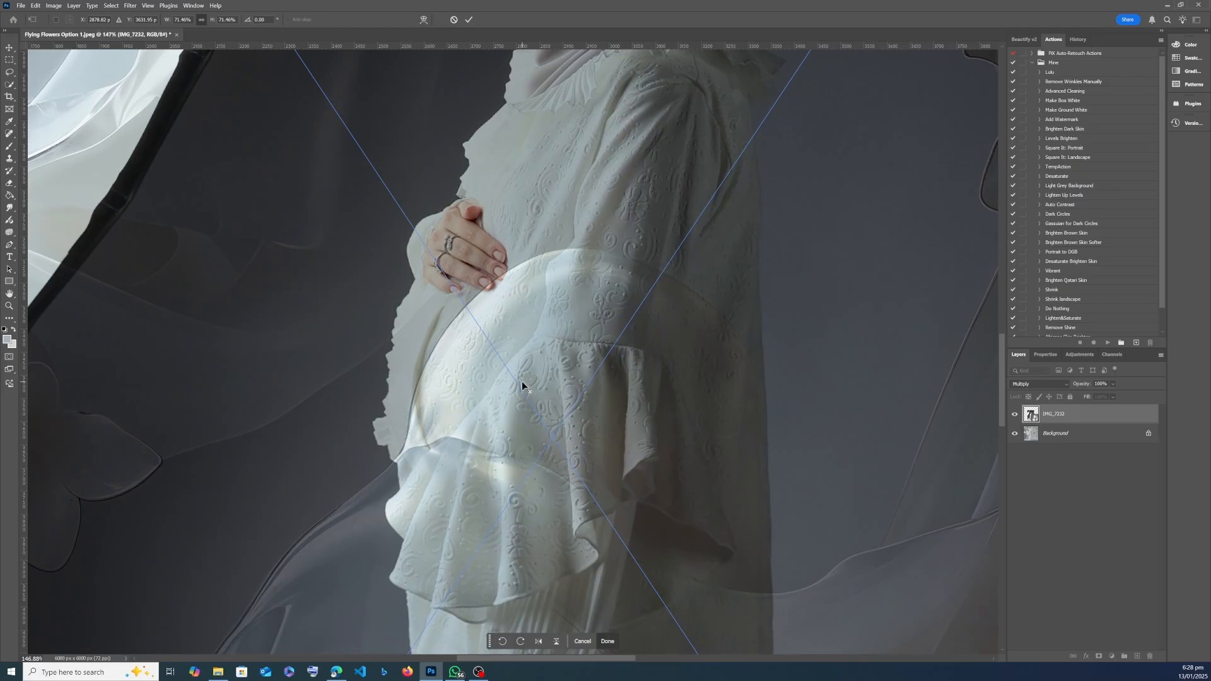
scroll(521, 381, "down", 7)
scroll(557, 625, "up", 4)
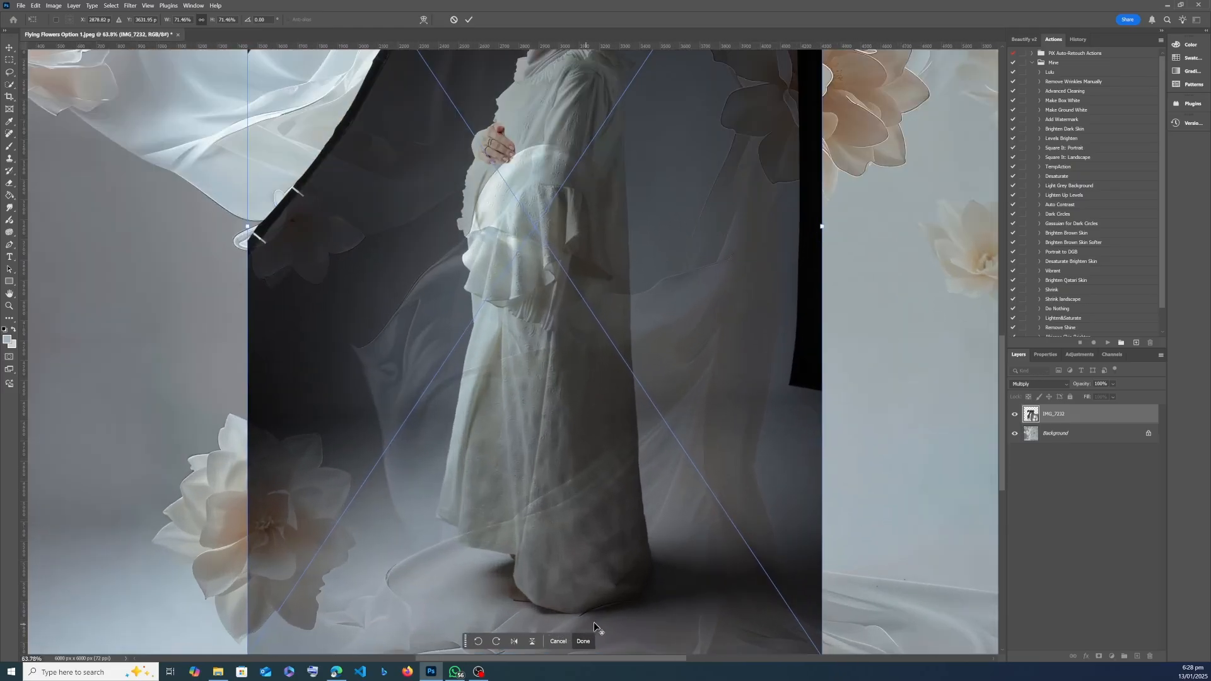
scroll(593, 621, "up", 2)
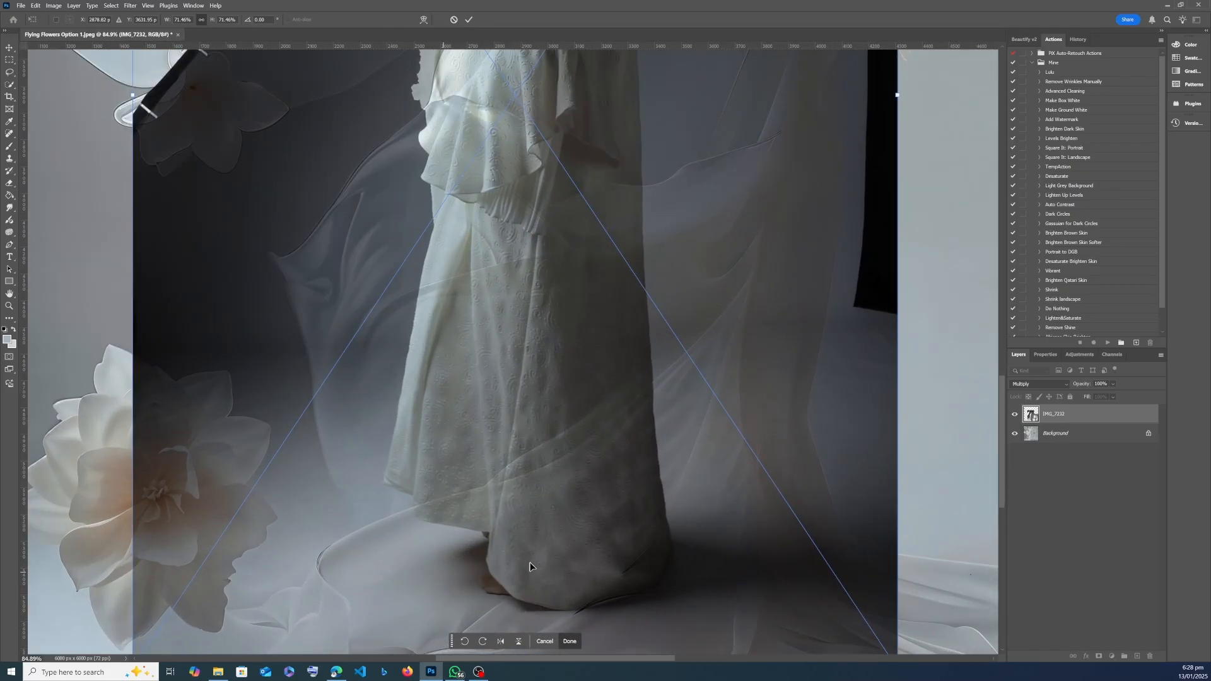
scroll(586, 542, "down", 6)
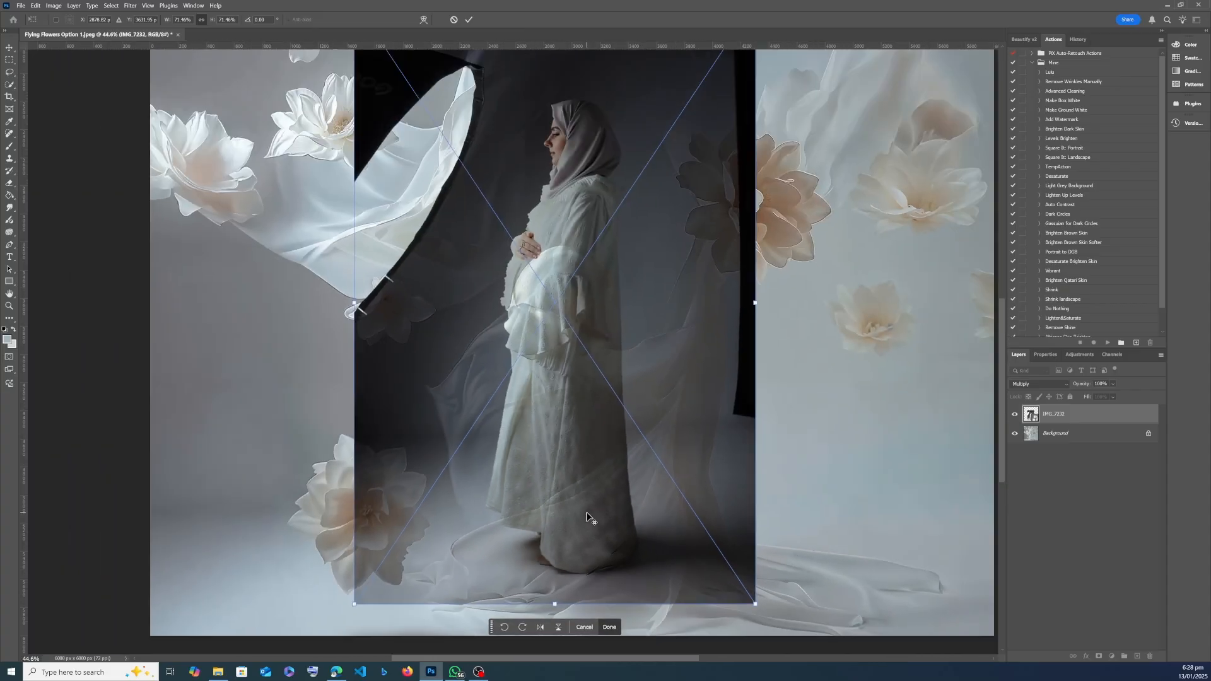
scroll(557, 531, "up", 2)
- Return the IMG_7232 layer to Normal blend mode, commit the transform and activate the Rectangular Marquee tool
left_click(1017, 386)
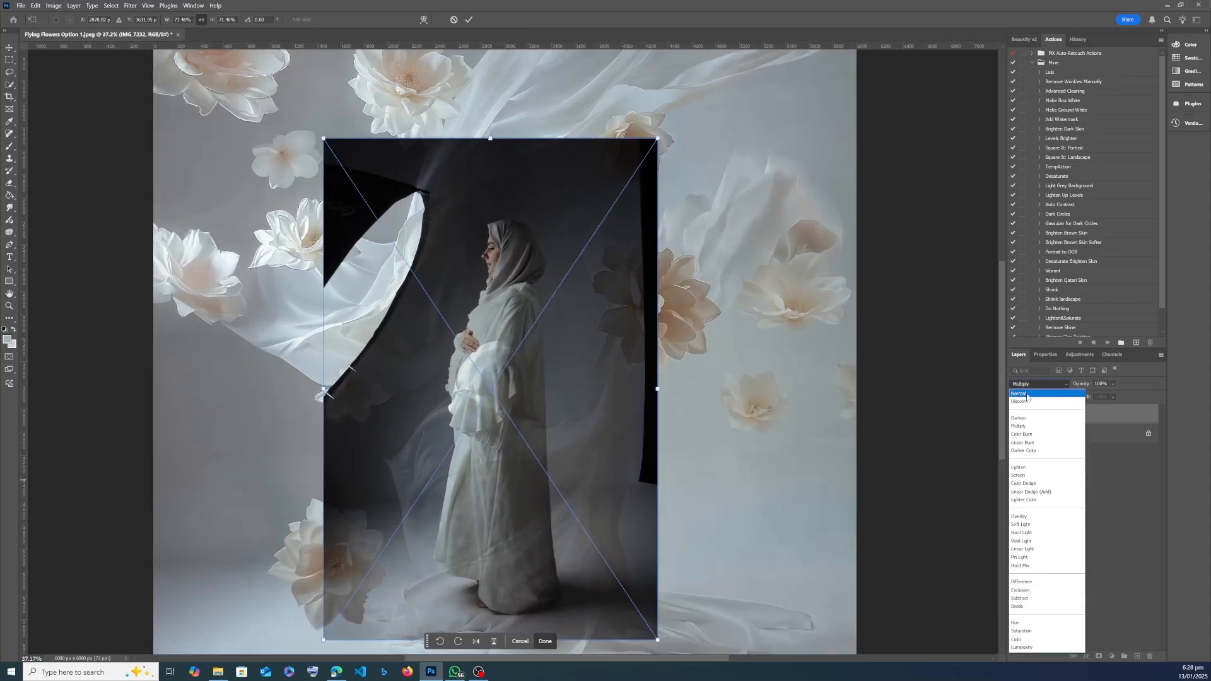
left_click(1020, 392)
left_click(9, 59)
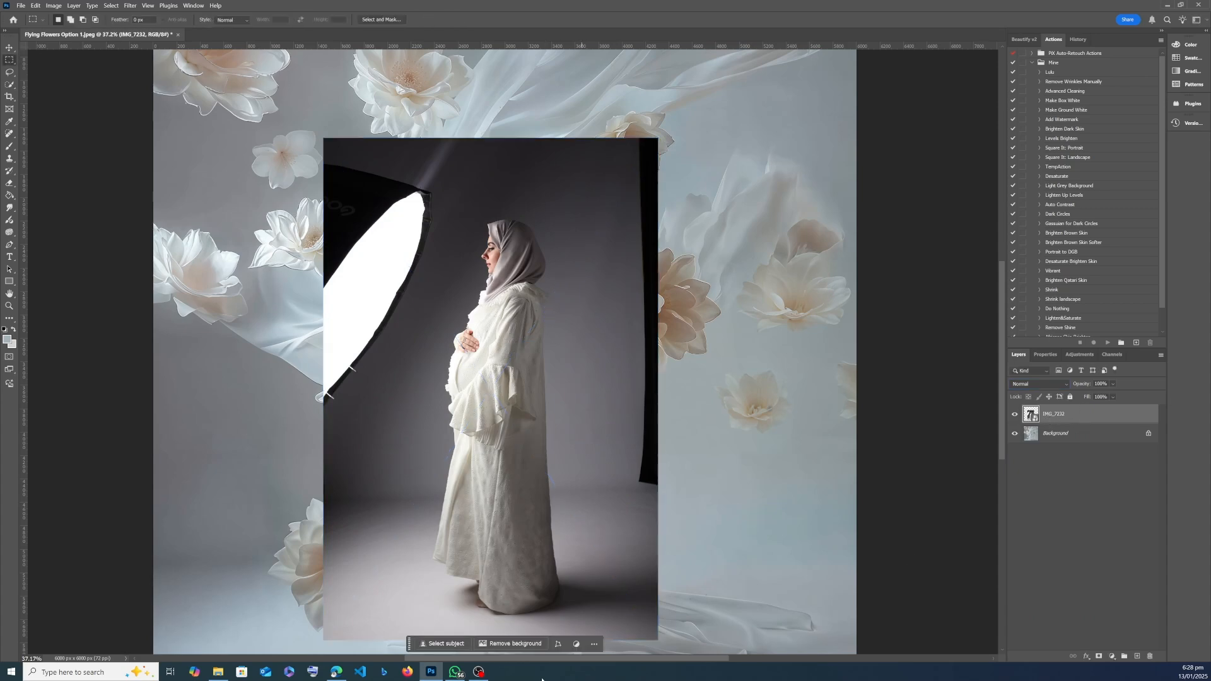
scroll(502, 198, "up", 4)
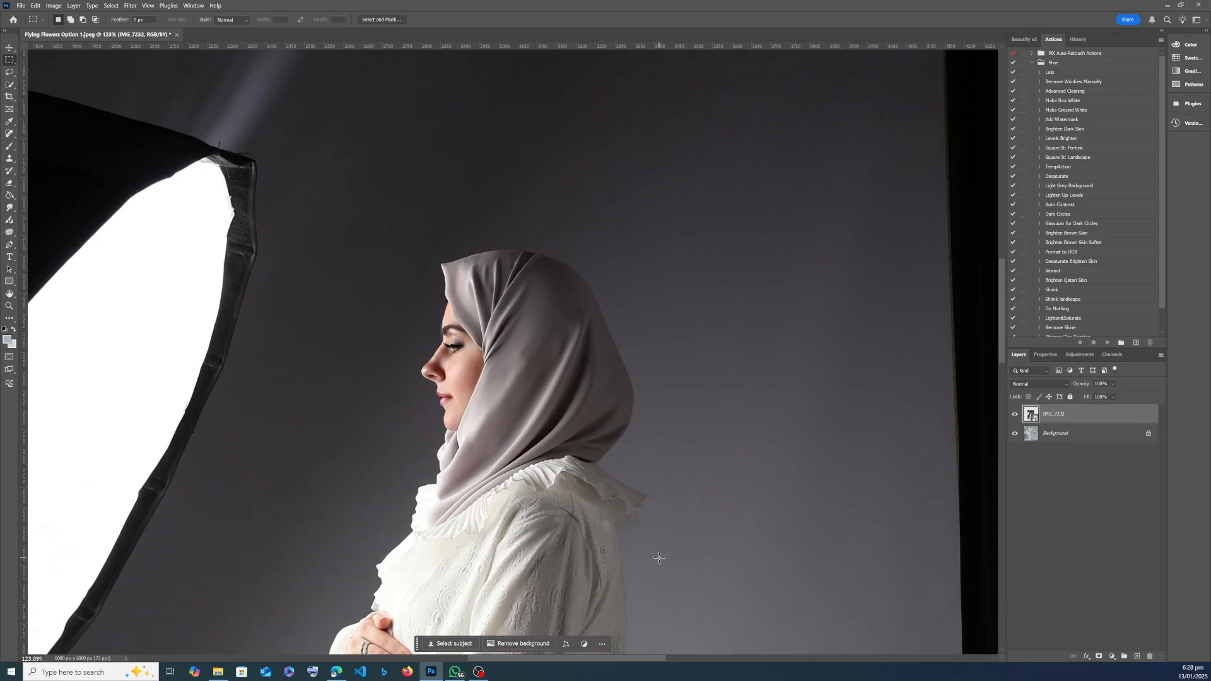
scroll(659, 558, "up", 1)
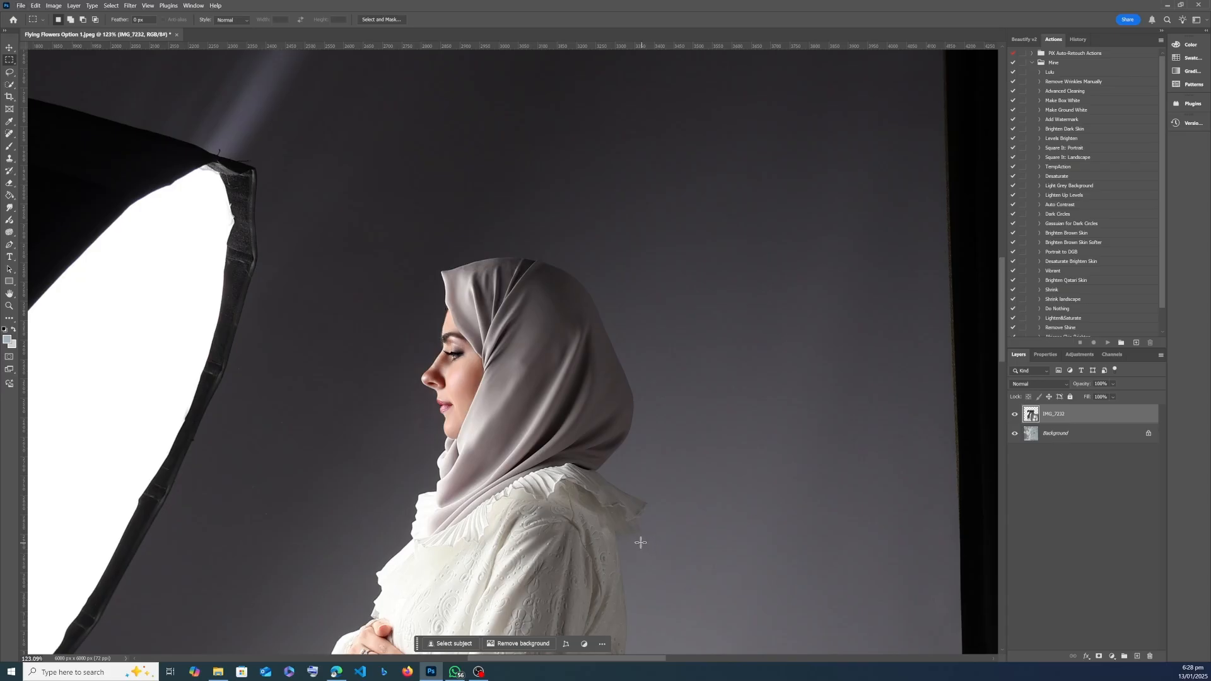
scroll(639, 542, "down", 5)
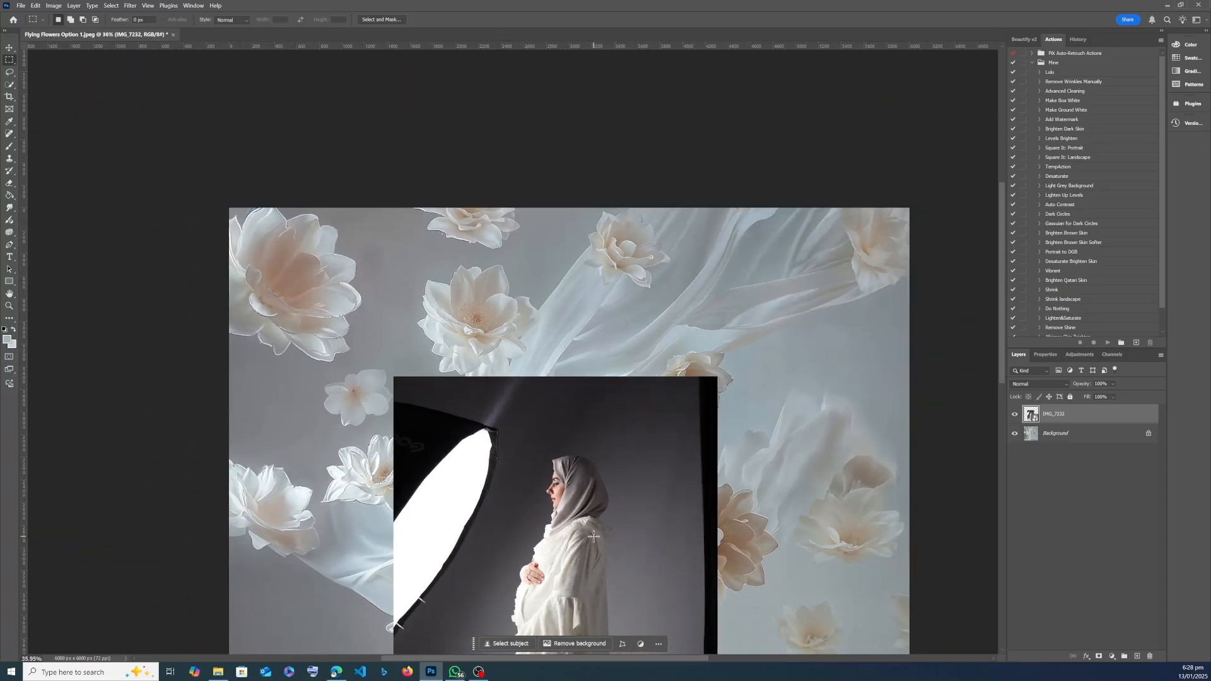
- Remove the studio background from the IMG_7232 layer and check the cutout edges around the dress, sleeve and headscarf
scroll(593, 535, "down", 5)
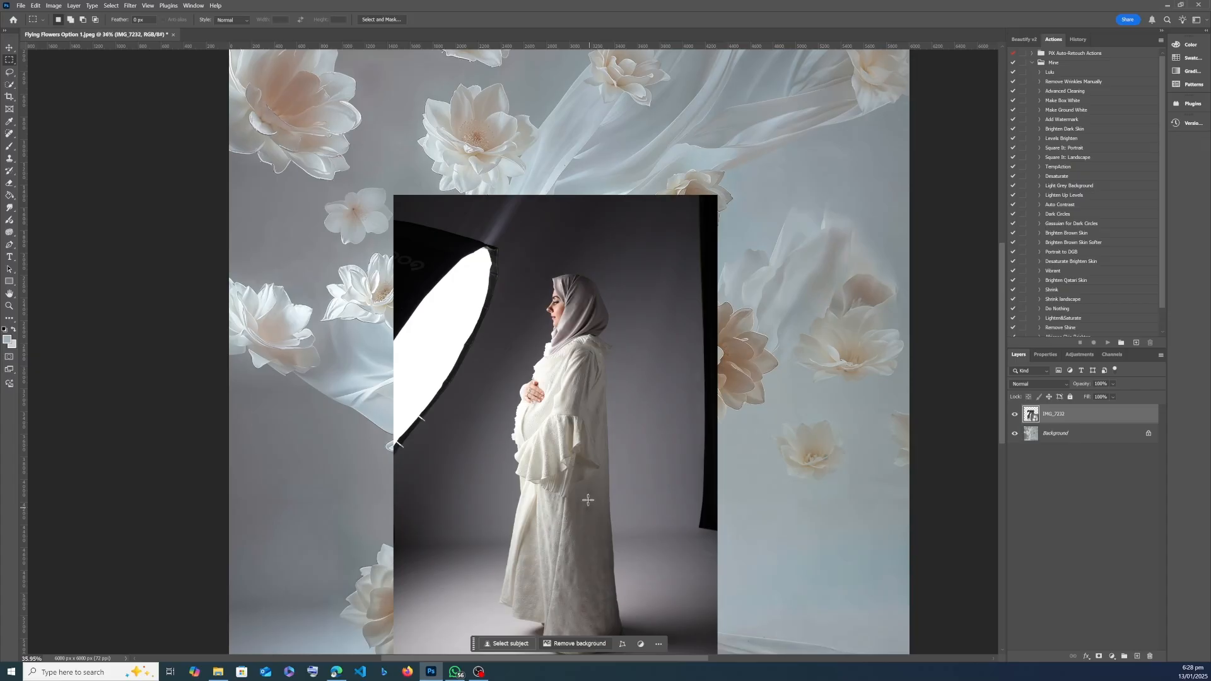
scroll(571, 481, "up", 5)
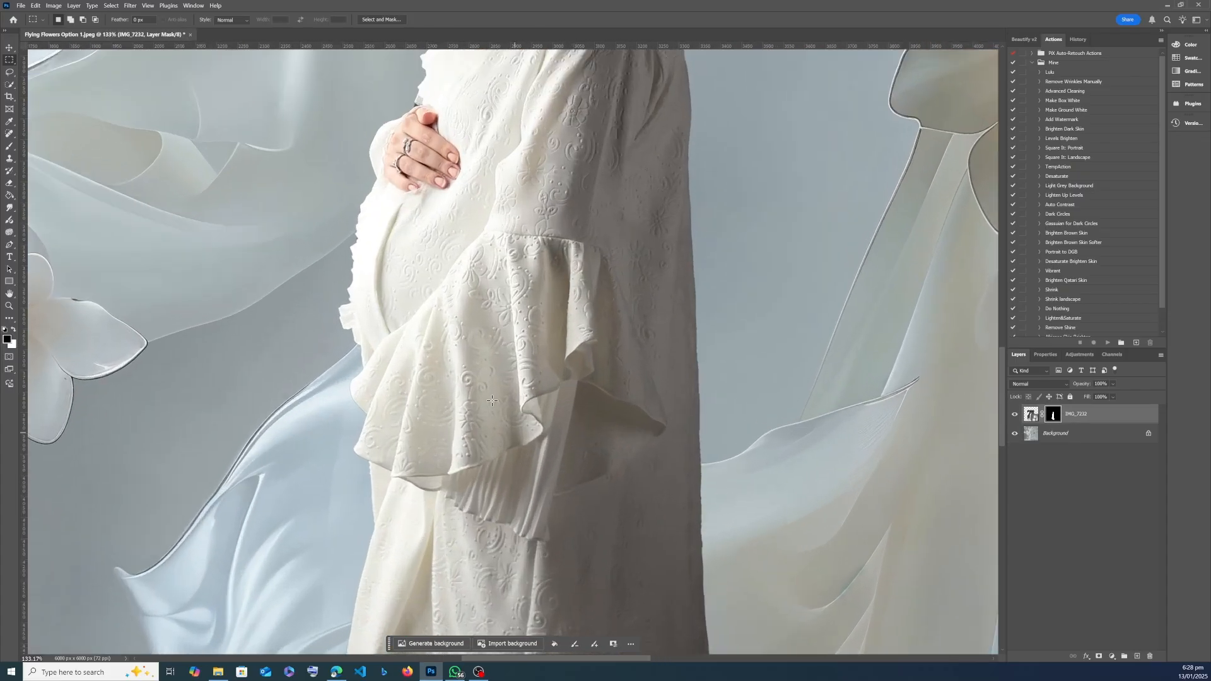
scroll(505, 389, "down", 5)
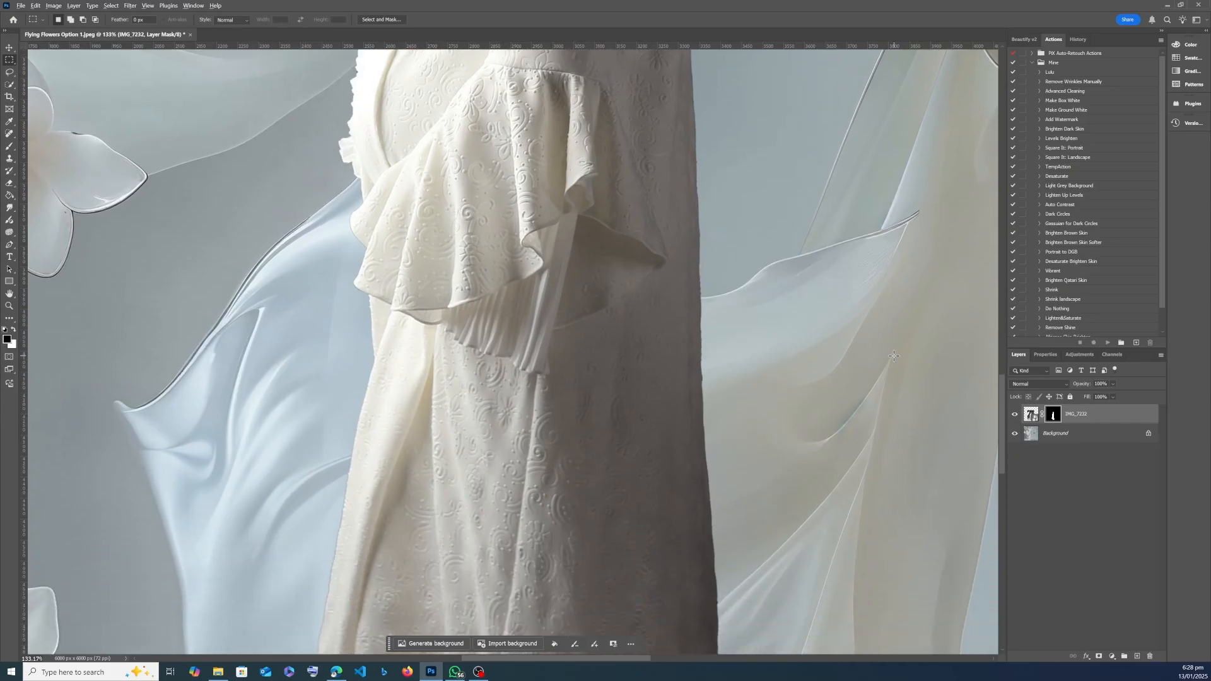
scroll(791, 301, "down", 5)
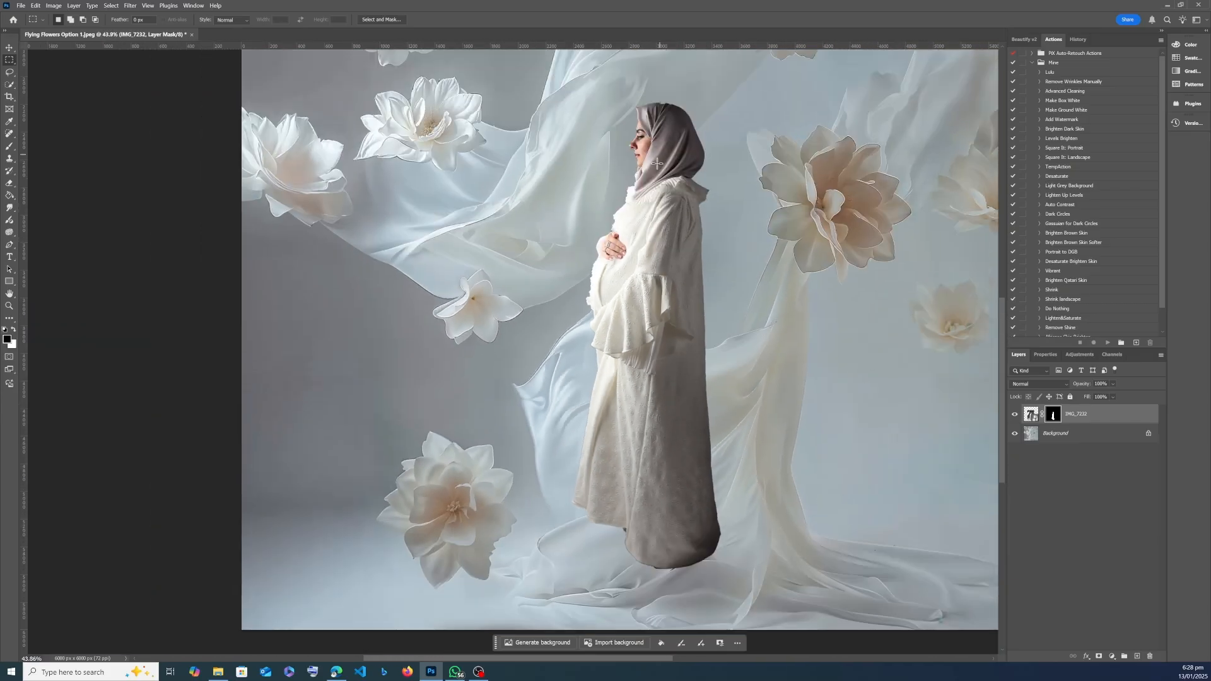
scroll(657, 194, "up", 5)
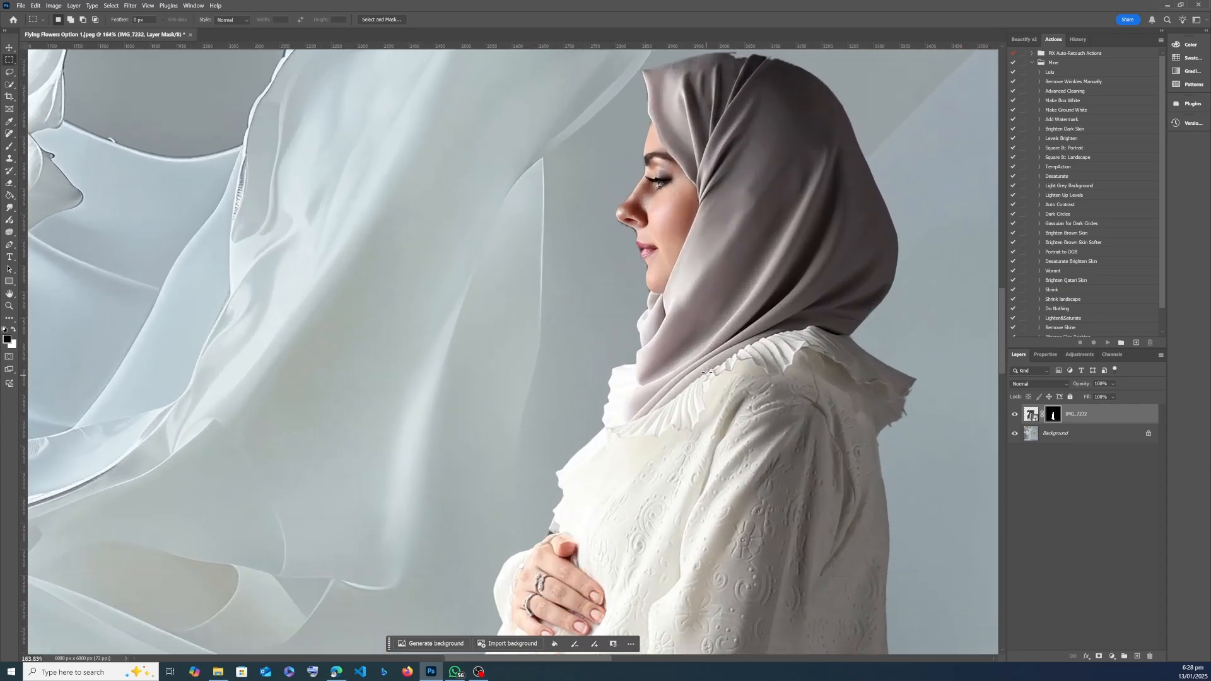
scroll(817, 396, "down", 4)
scroll(816, 396, "up", 4)
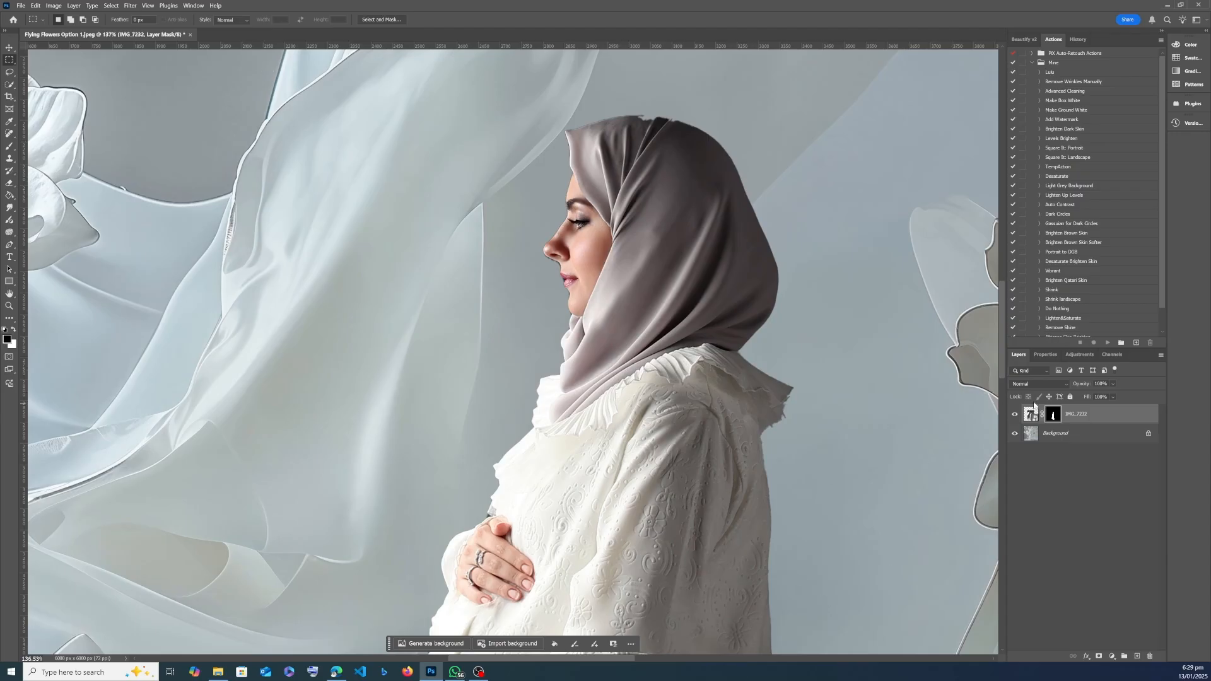
- Rasterize the masked IMG_7232 layer
right_click(1109, 415)
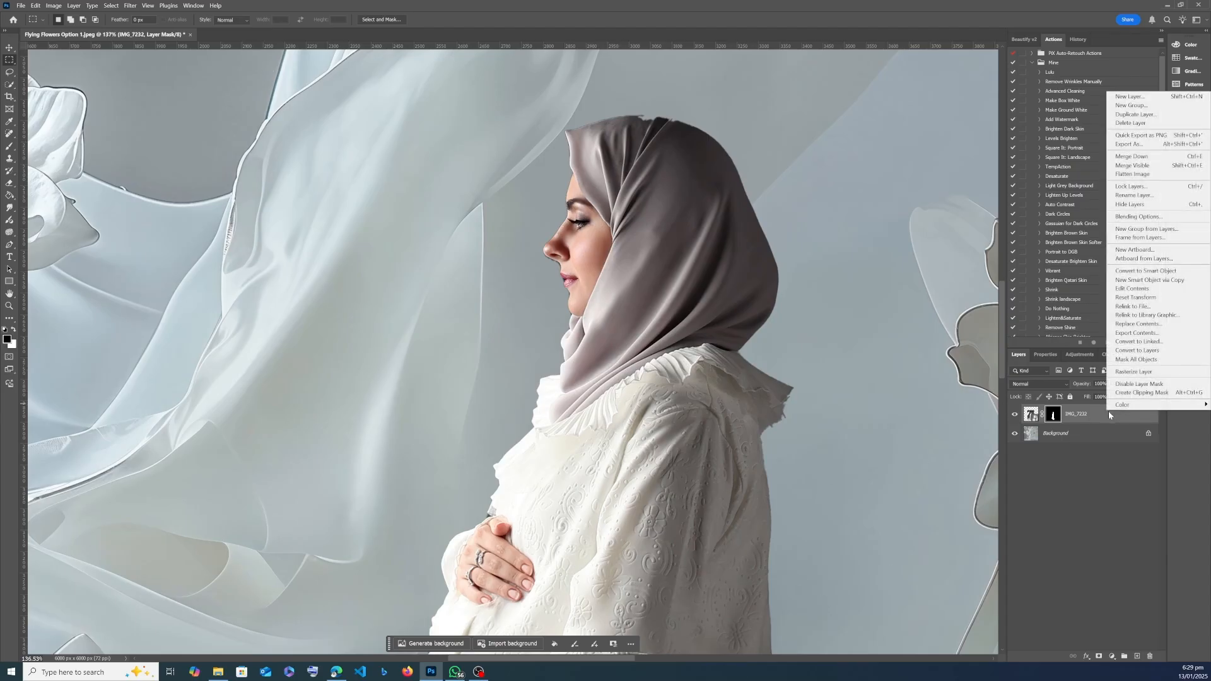
left_click(1131, 373)
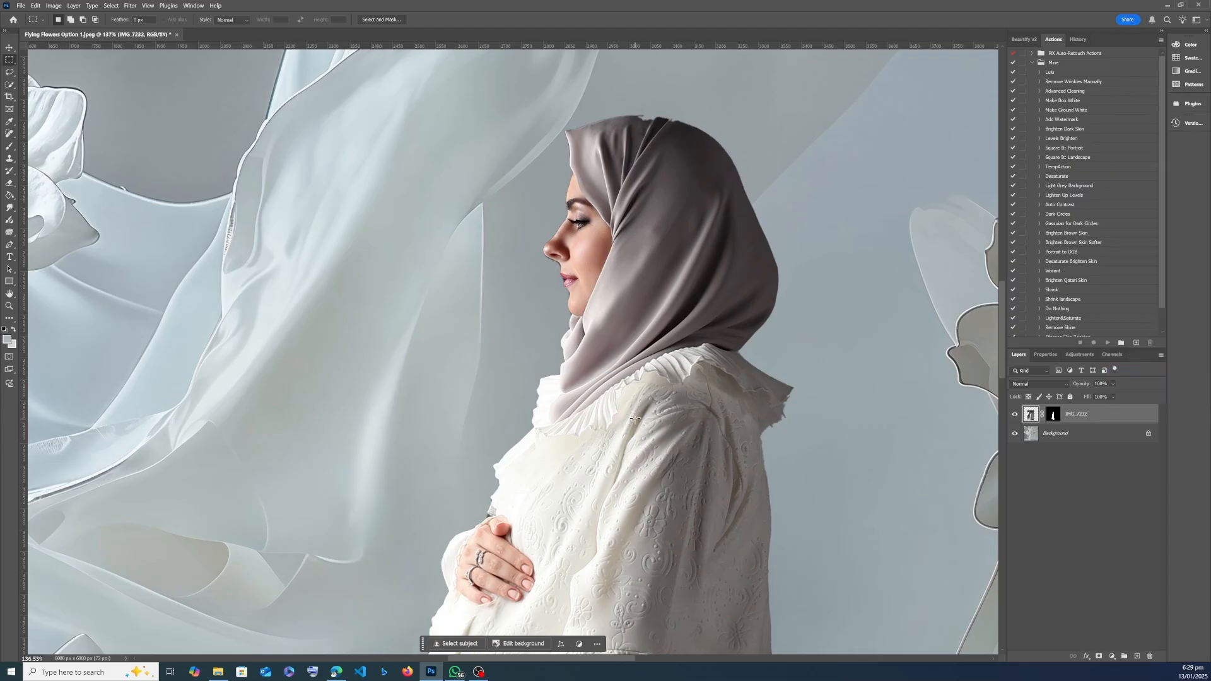
scroll(635, 418, "down", 3)
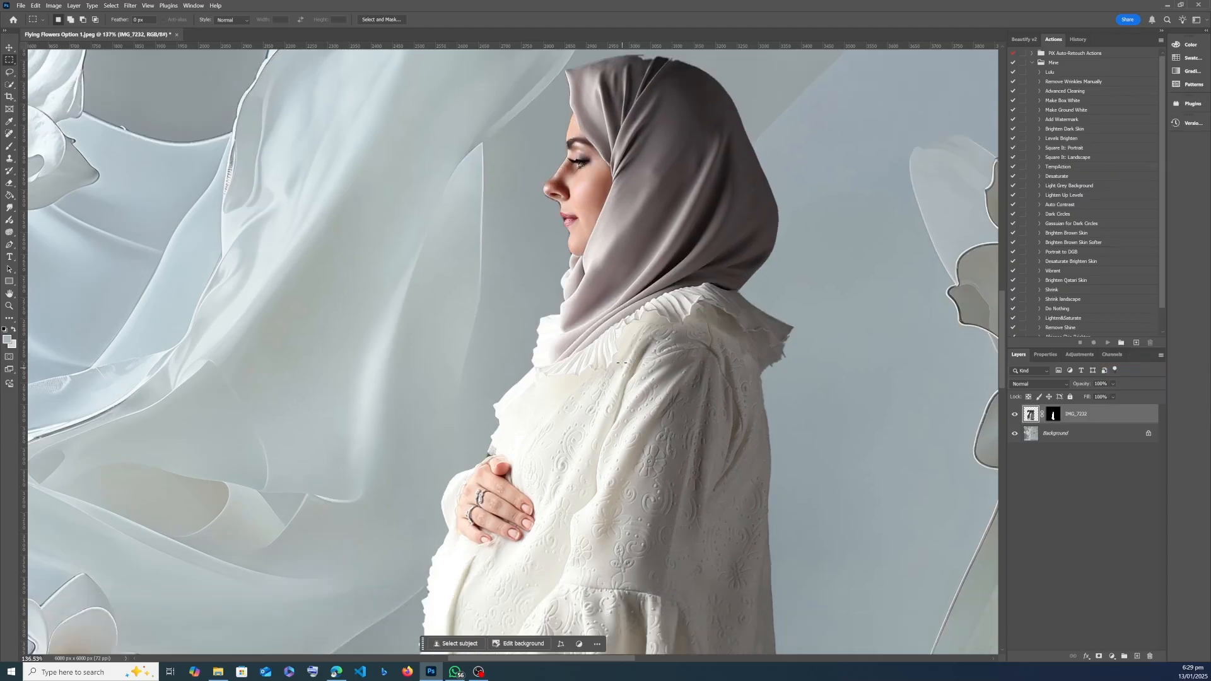
- Select the woman's face from forehead to chin with the Quick Selection tool, including the edge at the eyebrow
left_click(13, 89)
left_click(50, 93)
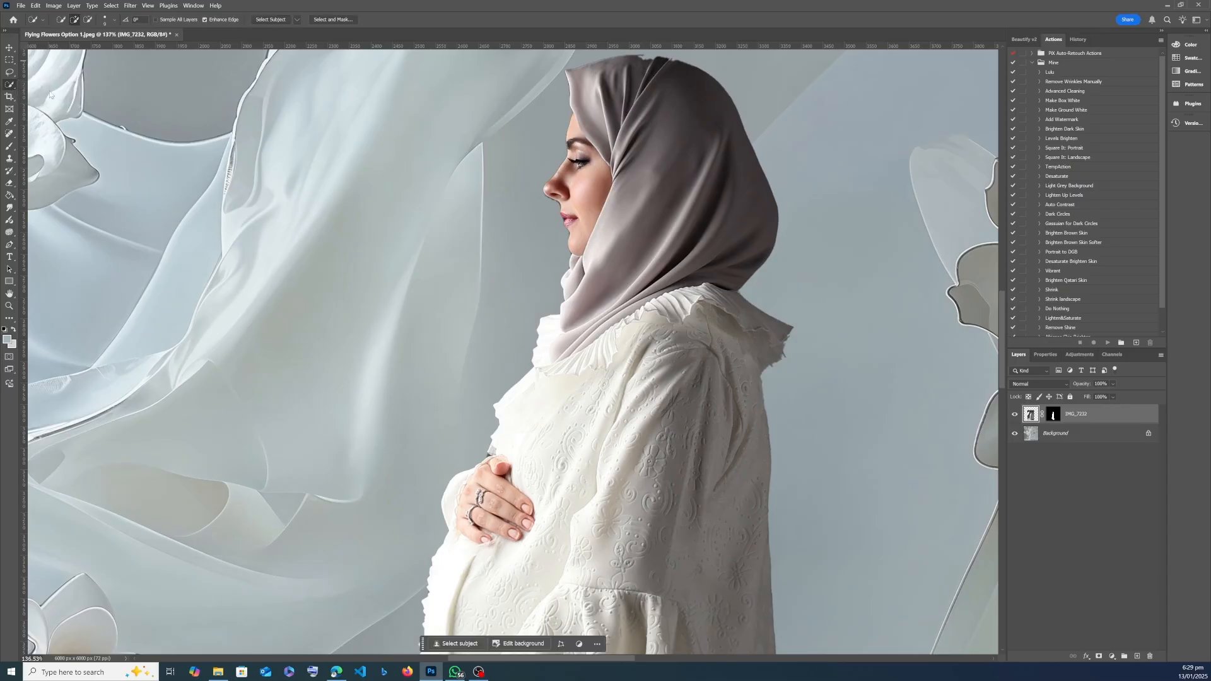
scroll(615, 120, "up", 5)
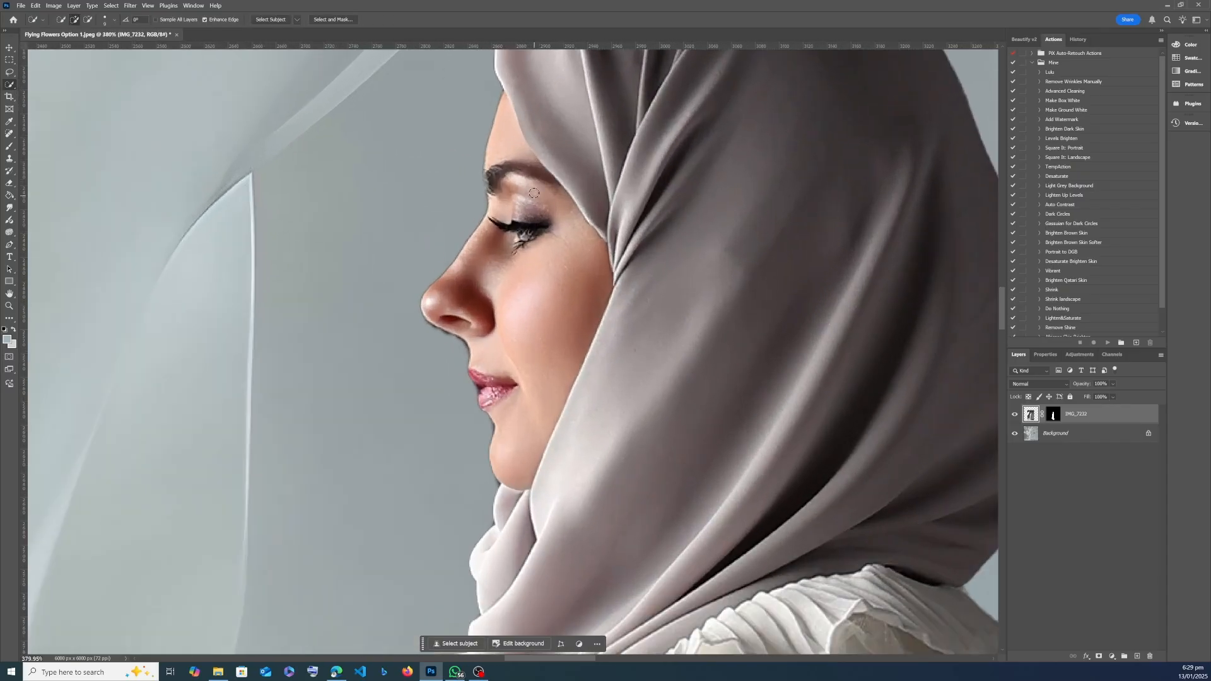
mouse_move(512, 155)
left_mouse_down()
mouse_move(508, 252)
mouse_move(530, 420)
mouse_move(517, 452)
left_mouse_up()
mouse_move(488, 173)
left_mouse_down()
mouse_move(499, 182)
mouse_move(487, 184)
left_mouse_up()
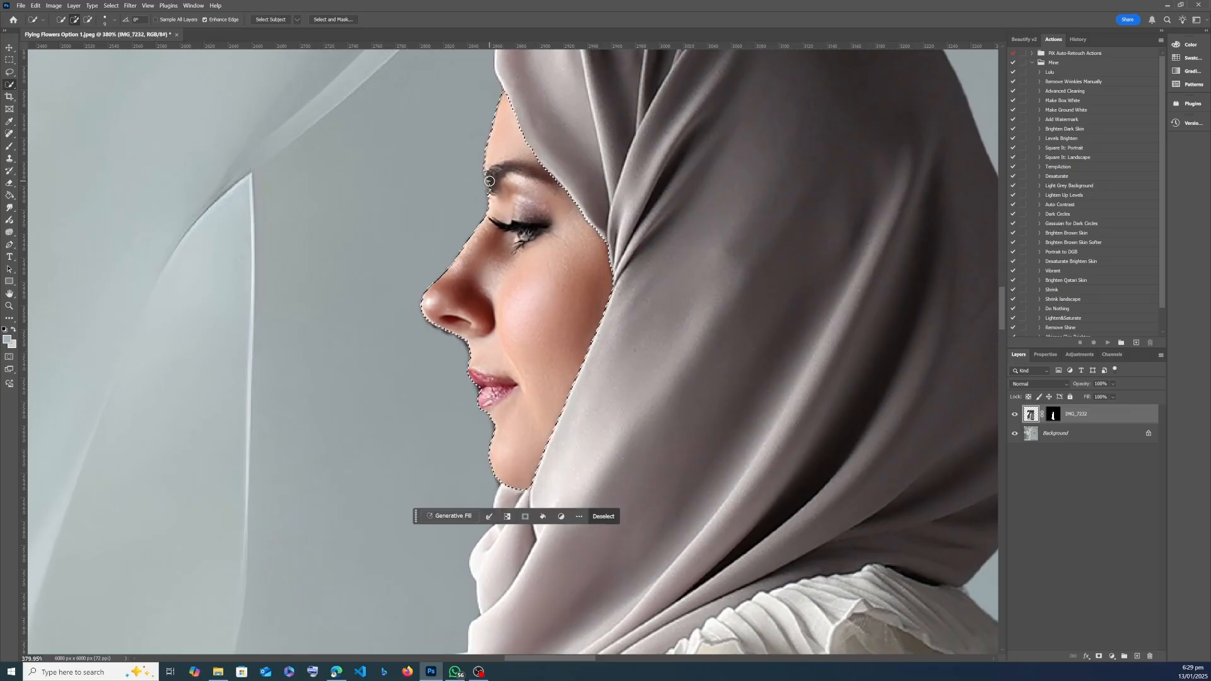
- Add the hand on the belly to the selection and subtract the white sleeve fabric beside it
left_click_drag(1005, 312, 1002, 369)
mouse_move(277, 271)
left_mouse_down()
mouse_move(244, 302)
mouse_move(229, 352)
left_mouse_up()
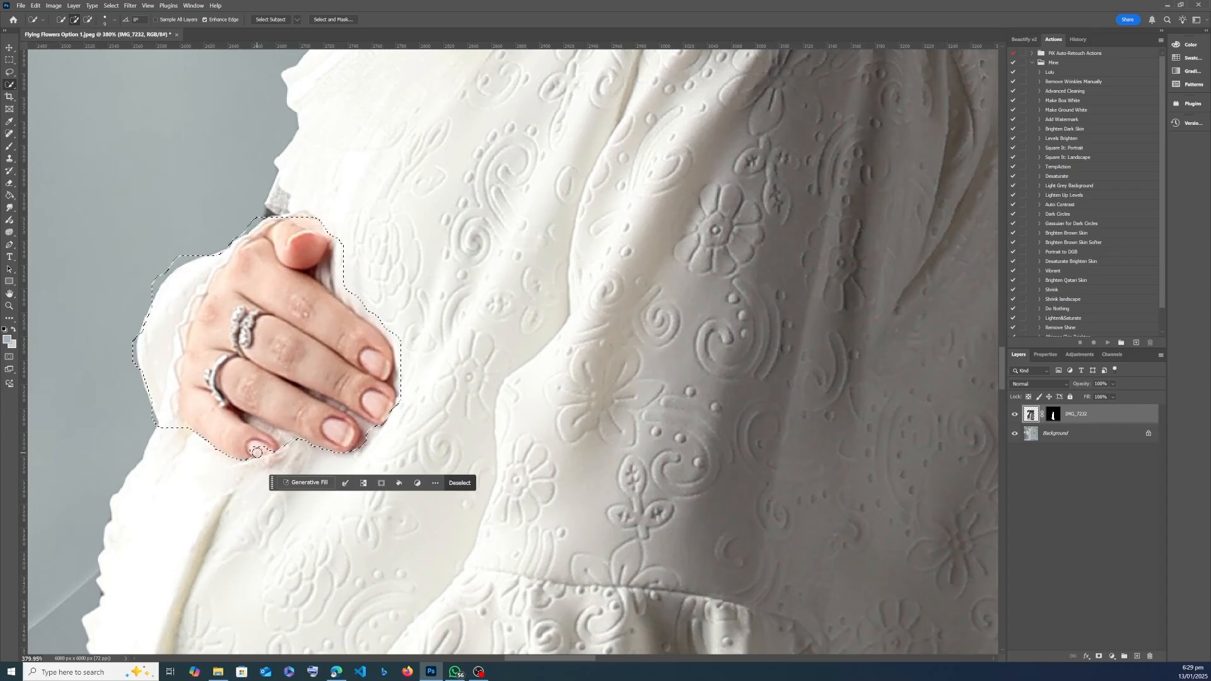
key("alt")
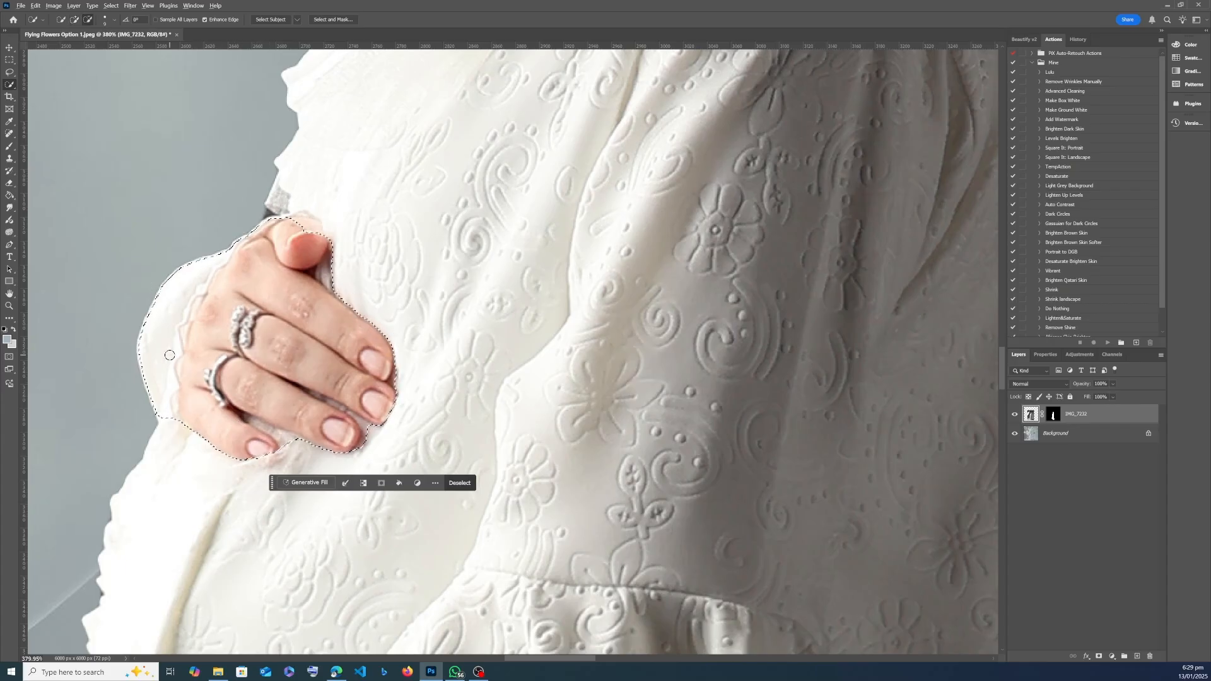
mouse_move(160, 426)
left_mouse_down()
mouse_move(181, 285)
mouse_move(212, 243)
mouse_move(159, 303)
mouse_move(202, 339)
mouse_move(210, 319)
mouse_move(214, 365)
mouse_move(187, 382)
left_mouse_up()
- Refine the hand selection with the Lasso tool, including the little fingertip and subtracting the gap between the little and ring fingers
key("l")
scroll(278, 502, "up", 5)
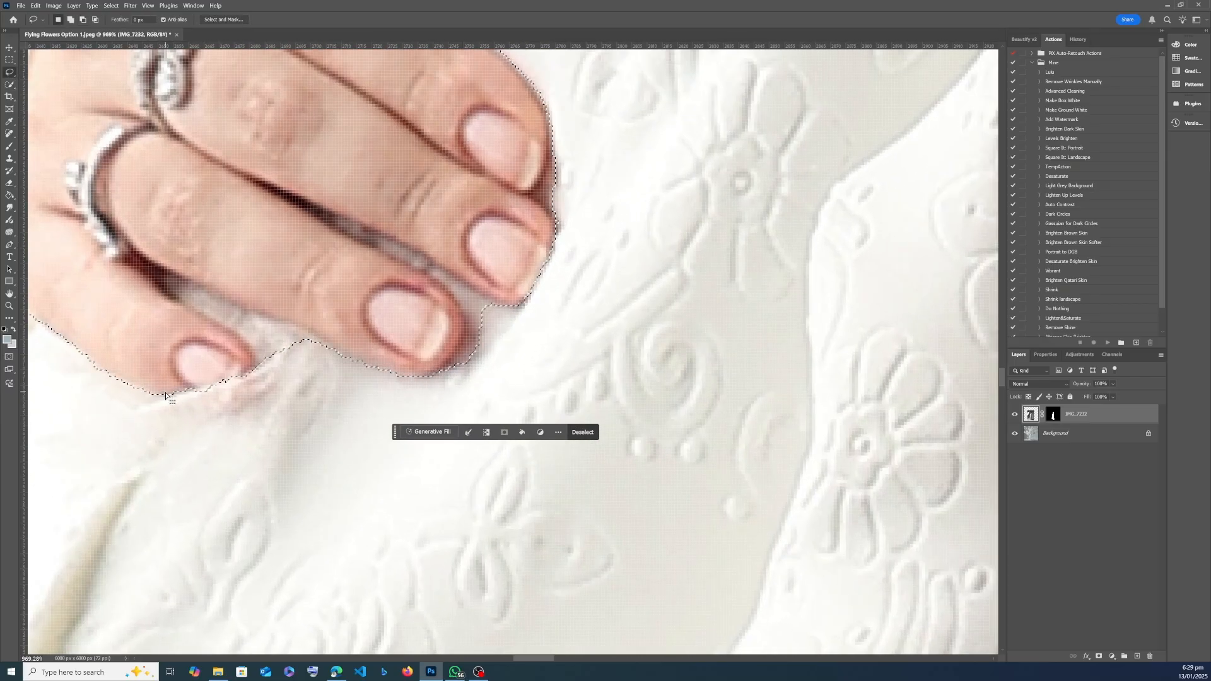
mouse_move(165, 393)
left_mouse_down()
mouse_move(205, 418)
mouse_move(253, 414)
mouse_move(264, 379)
mouse_move(255, 354)
mouse_move(239, 341)
mouse_move(186, 351)
left_mouse_up()
key("ctrl+z")
scroll(246, 397, "down", 4)
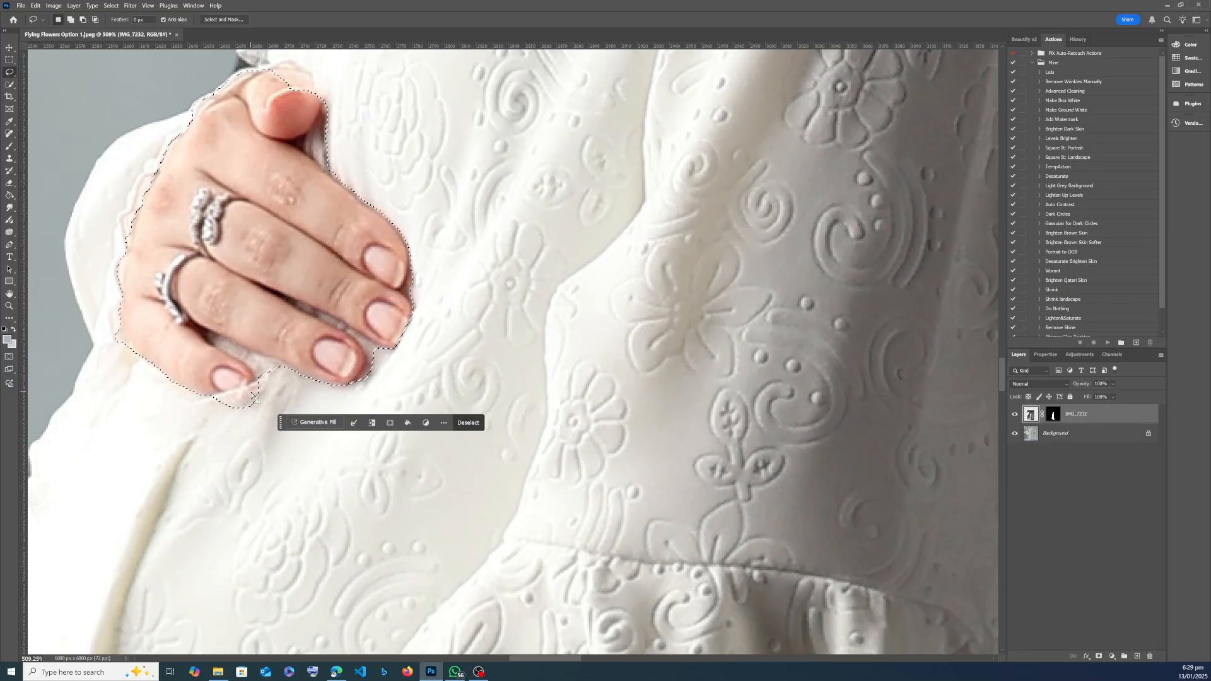
scroll(253, 396, "up", 4)
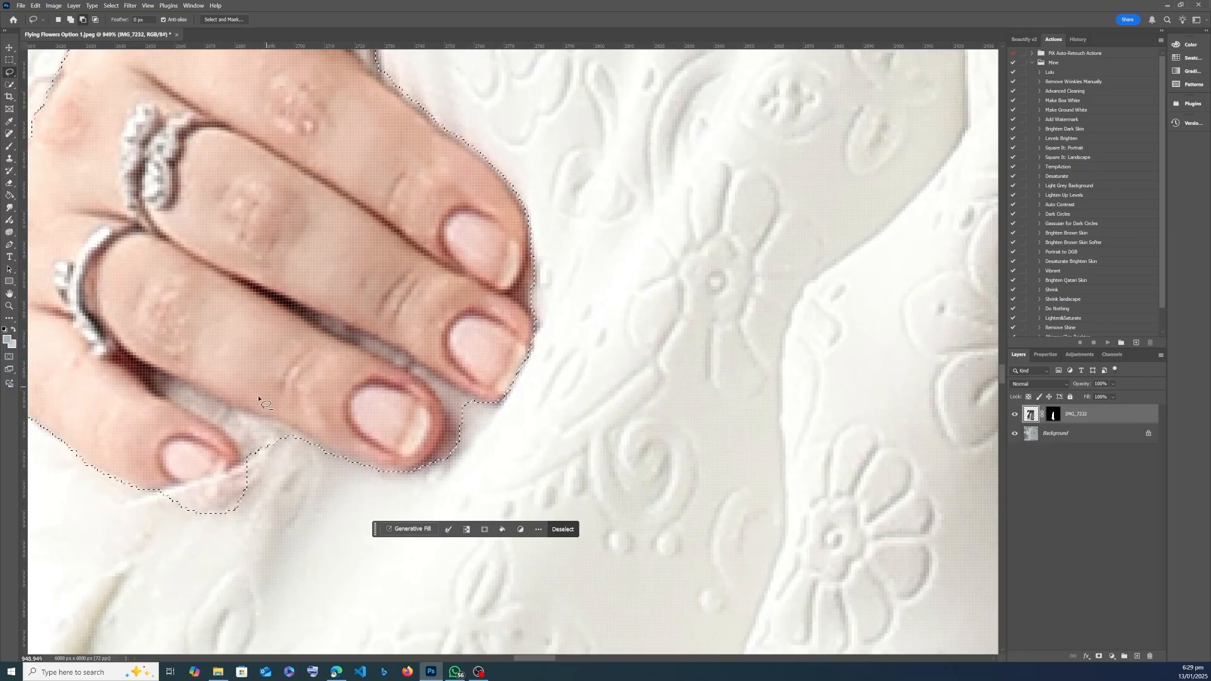
mouse_move(247, 462)
left_mouse_down()
mouse_move(135, 358)
mouse_move(417, 489)
mouse_move(275, 470)
left_mouse_up()
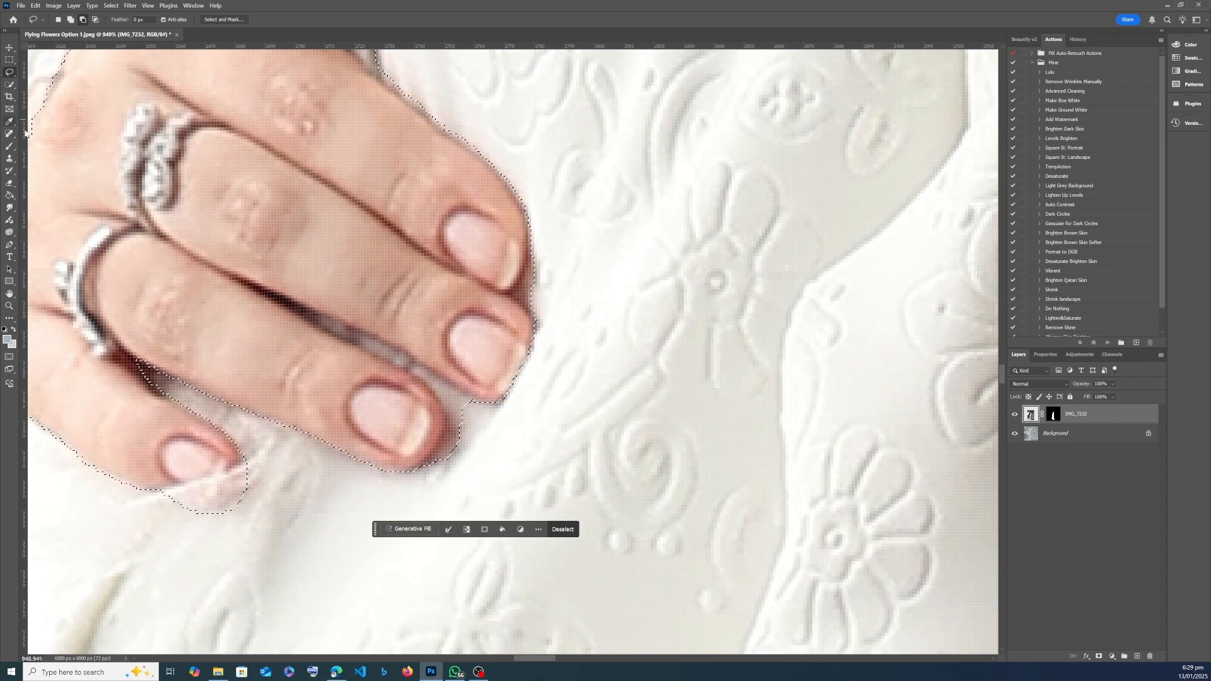
- Subtract the gap between the ring and middle fingers from the hand selection with the Polygonal Lasso tool
right_click(9, 73)
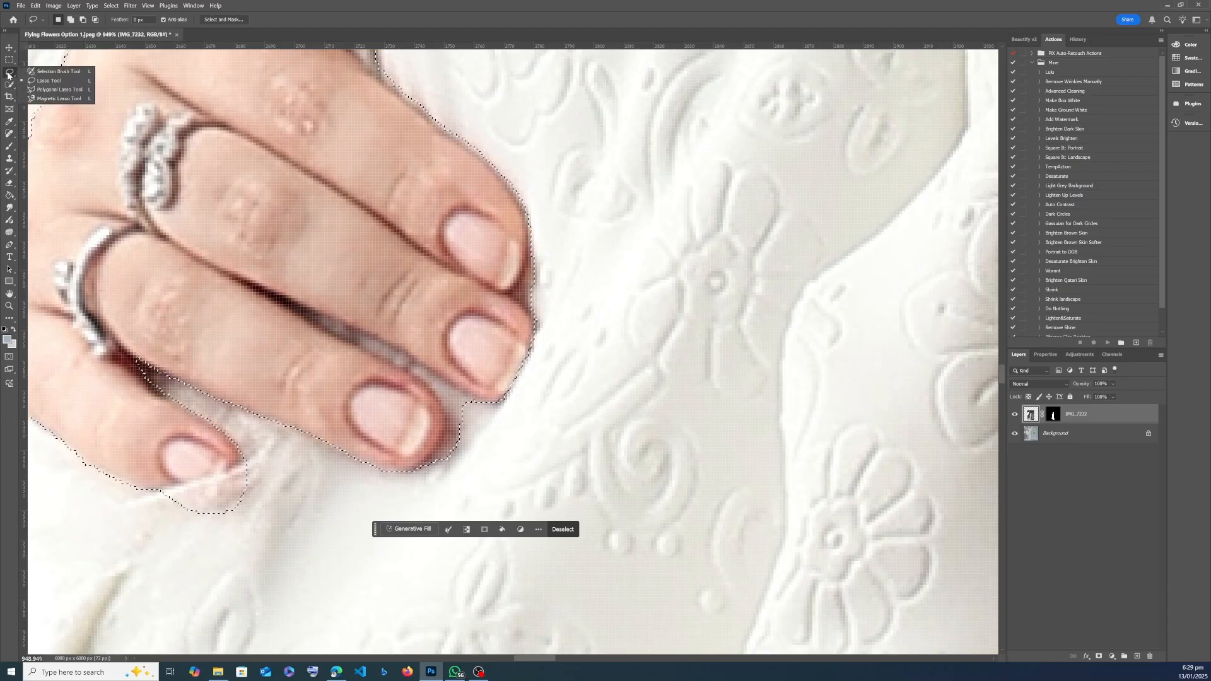
left_click(54, 89)
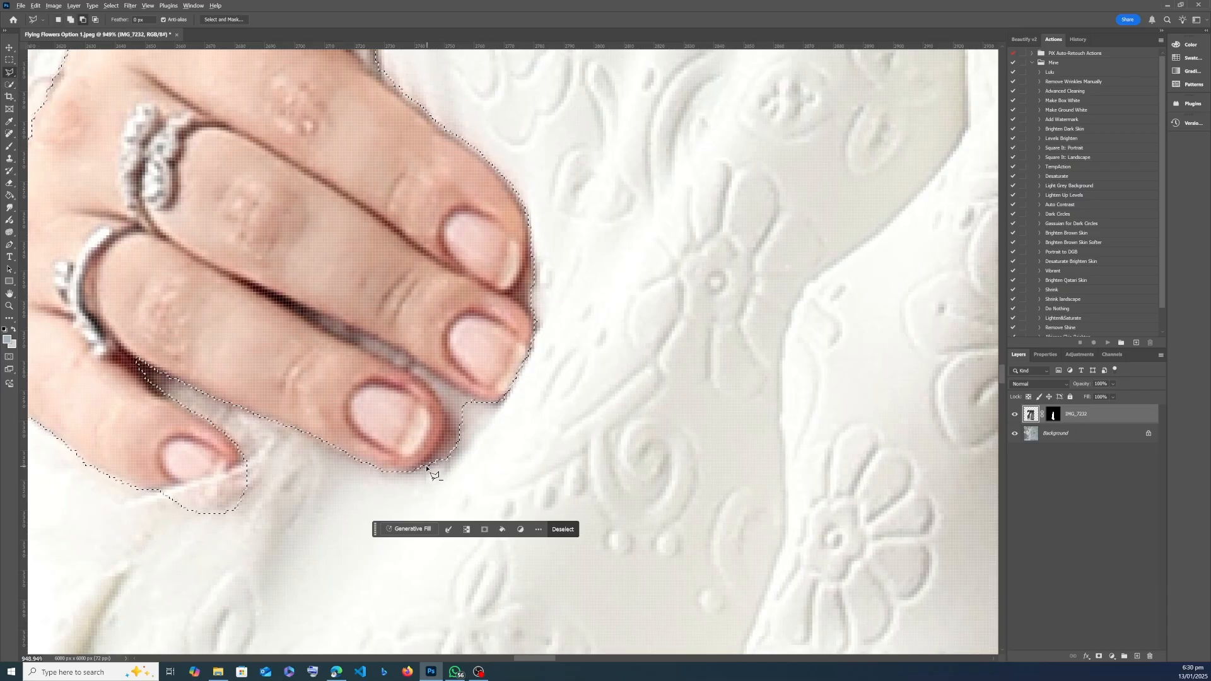
left_click(422, 465)
left_click(446, 429)
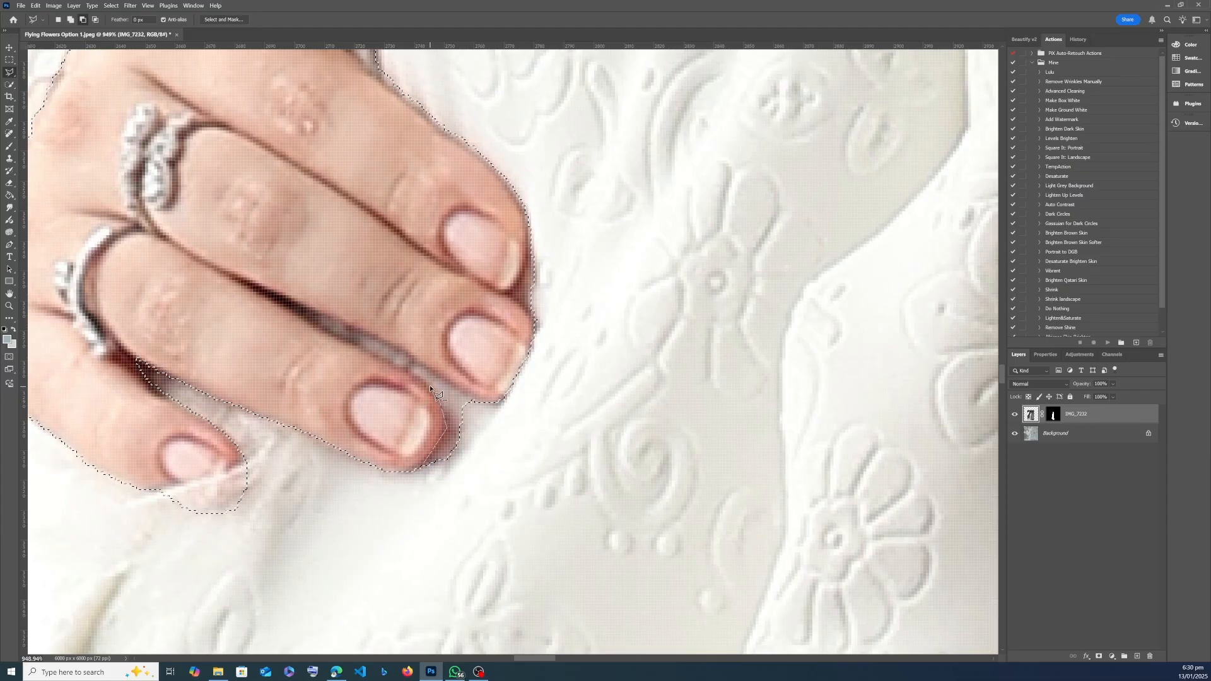
left_click(284, 300)
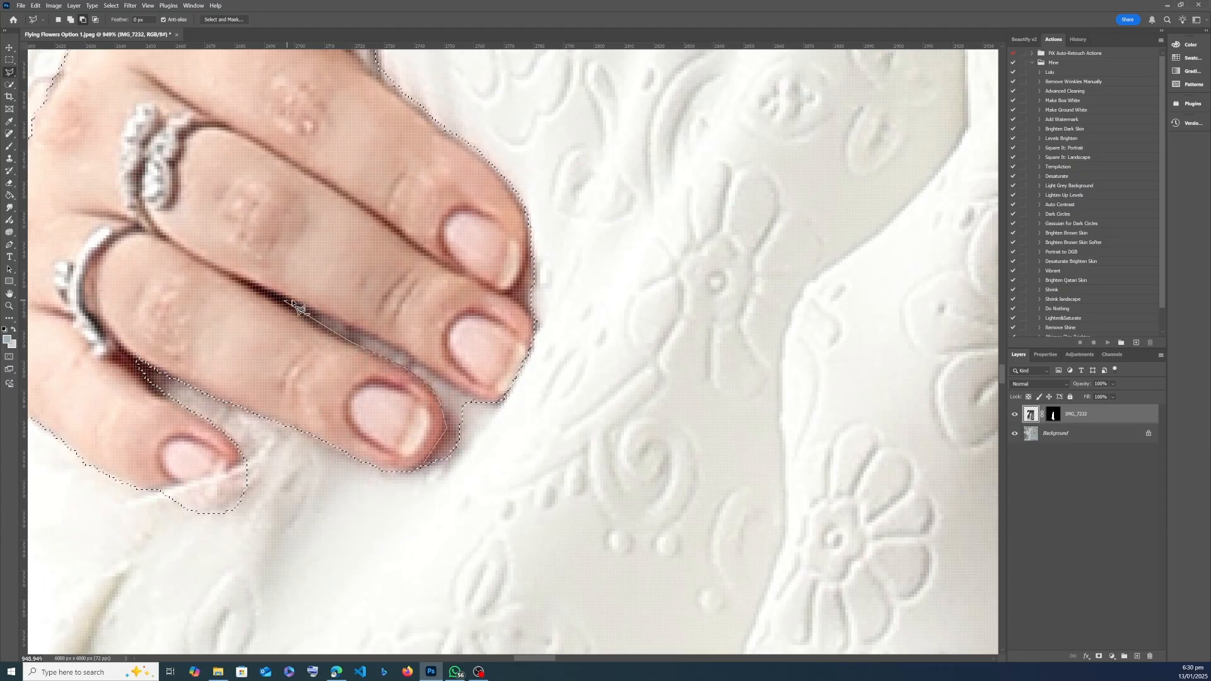
left_click(493, 403)
left_click(526, 465)
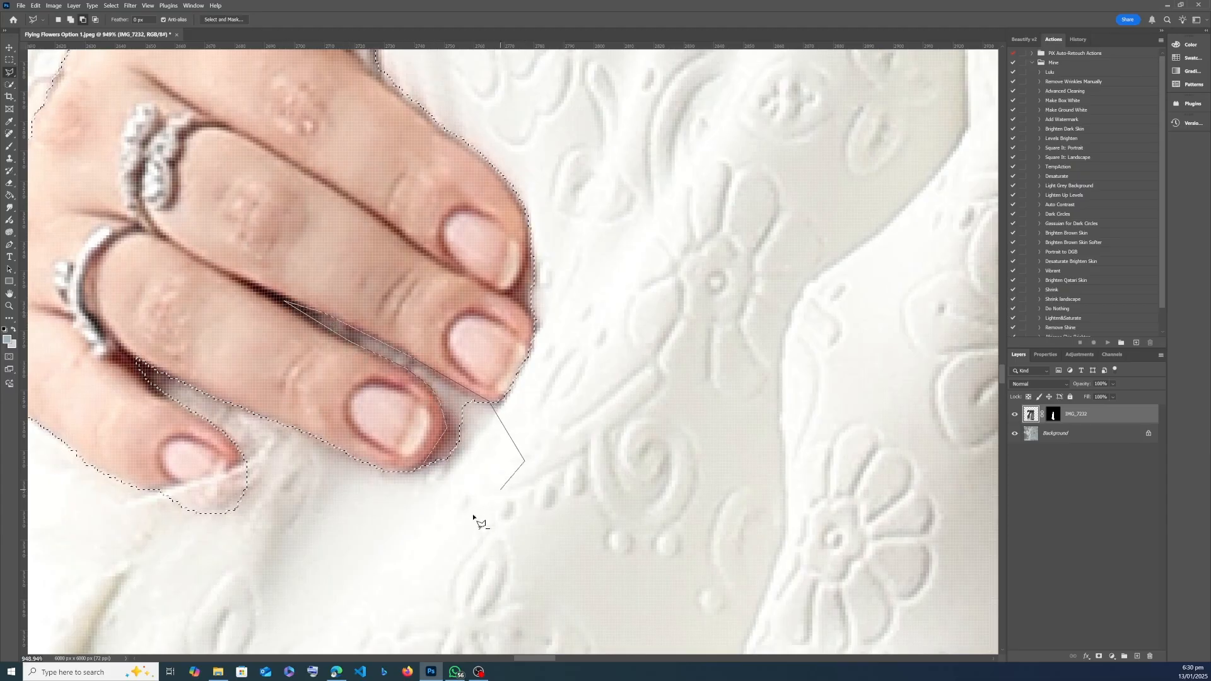
double_click(475, 516)
- Subtract the strip of dress fabric beside the middle and index fingertips from the hand selection
scroll(523, 376, "up", 2)
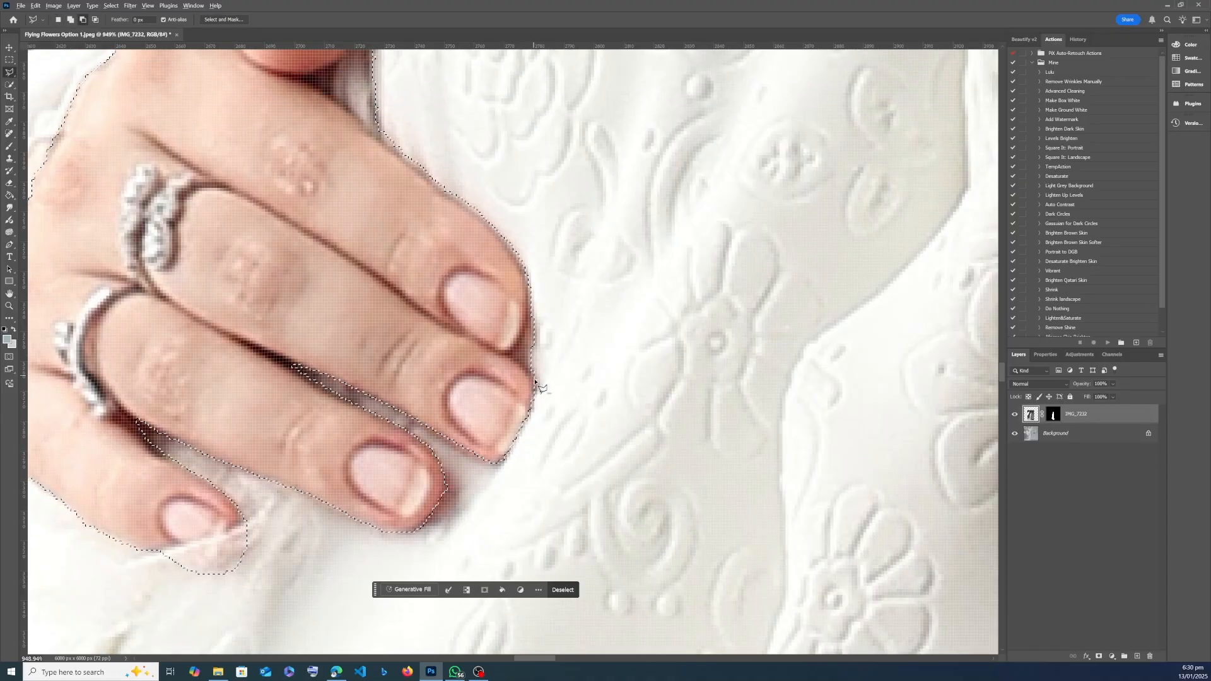
left_click(535, 381, "alt")
left_click(508, 351)
left_click(527, 325)
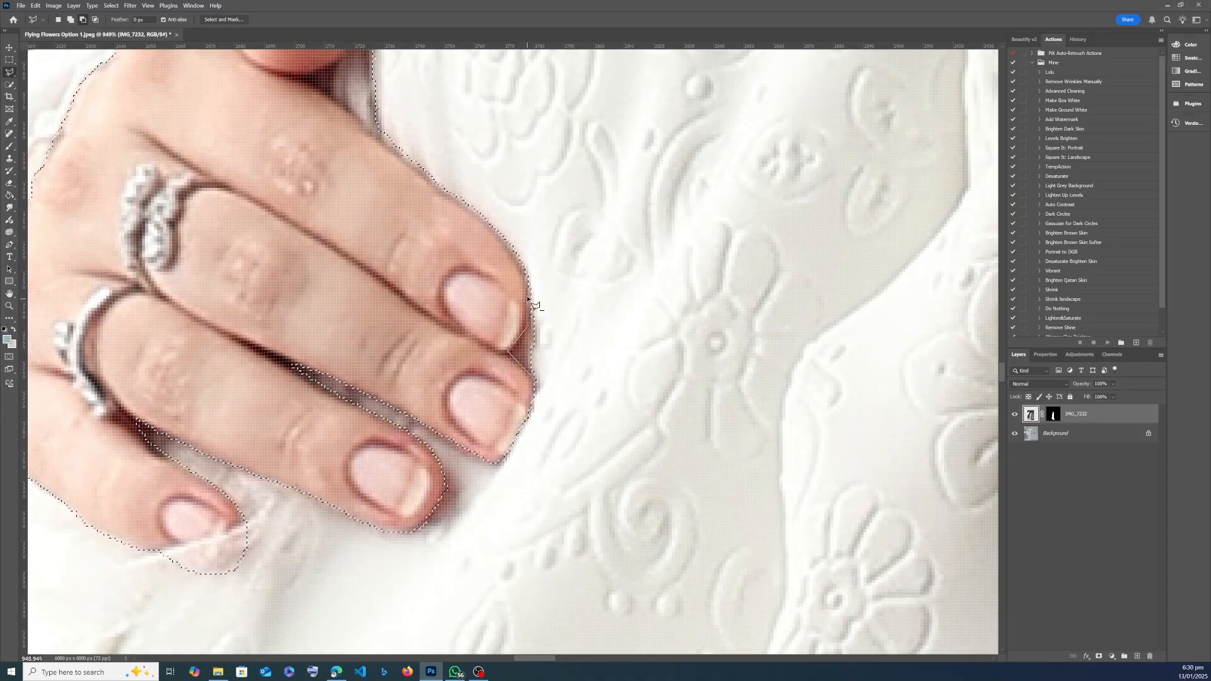
left_click(518, 262)
left_click(502, 232)
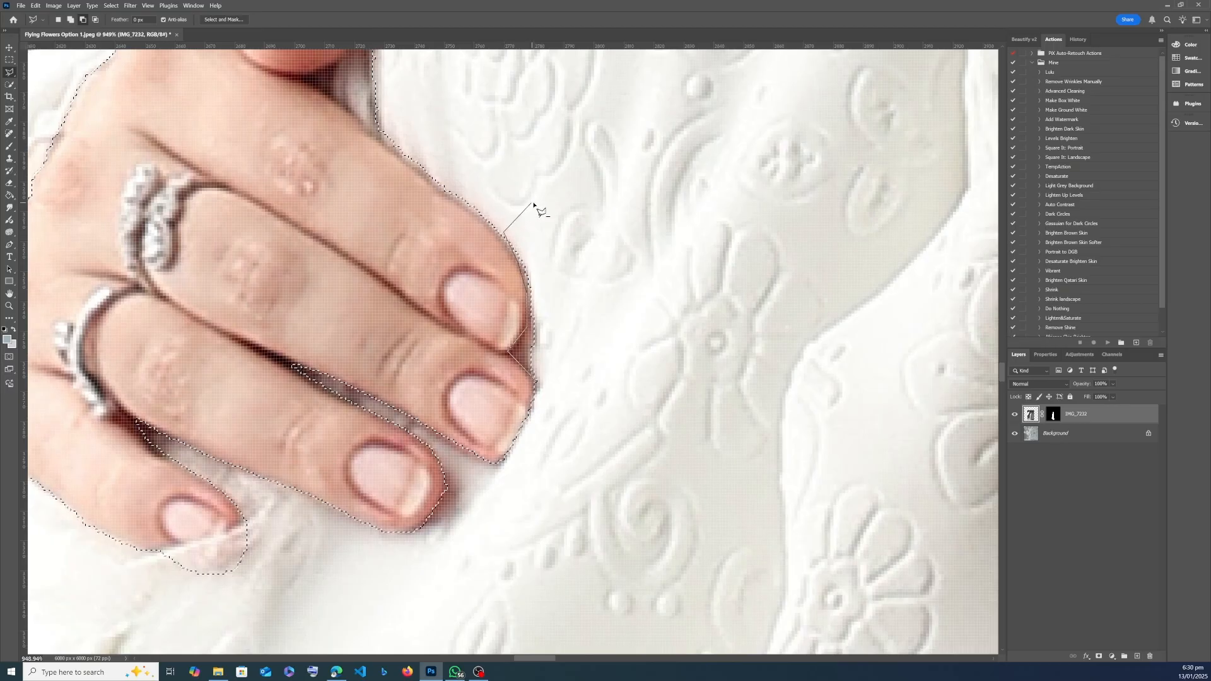
left_click(534, 206)
left_click(643, 248)
double_click(633, 376)
- Subtract the dress fabric between the thumb and index finger from the hand selection
scroll(518, 256, "up", 2)
scroll(519, 255, "up", 5)
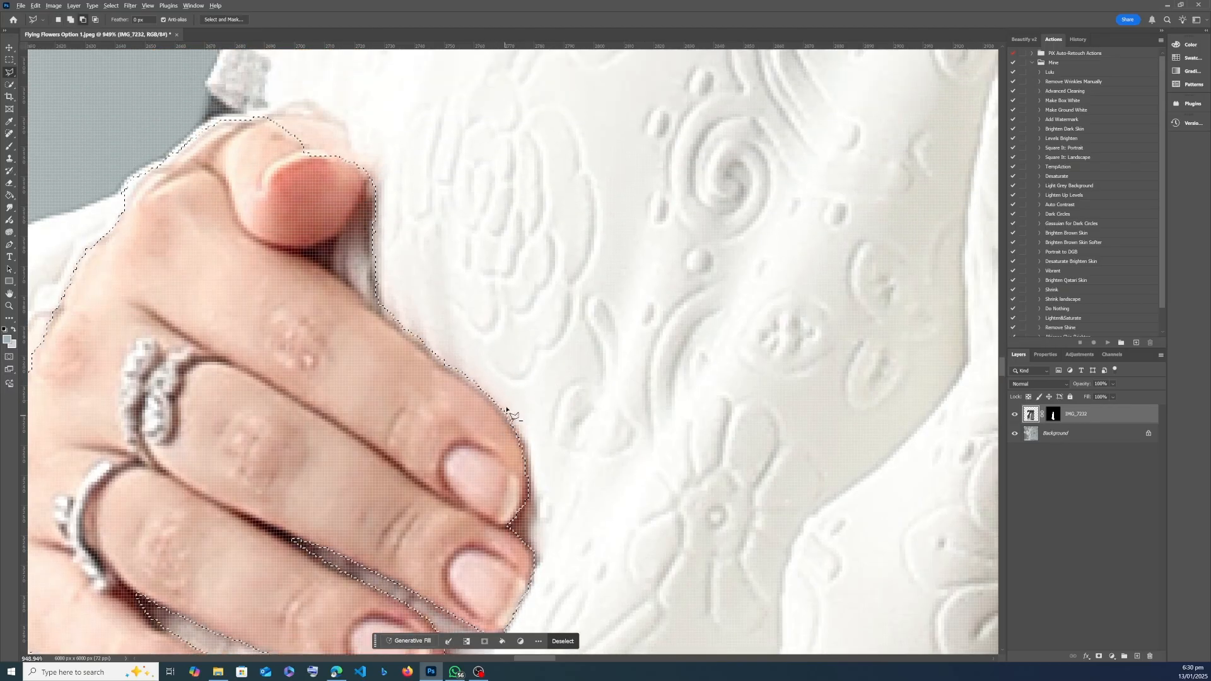
left_click(497, 404, "alt")
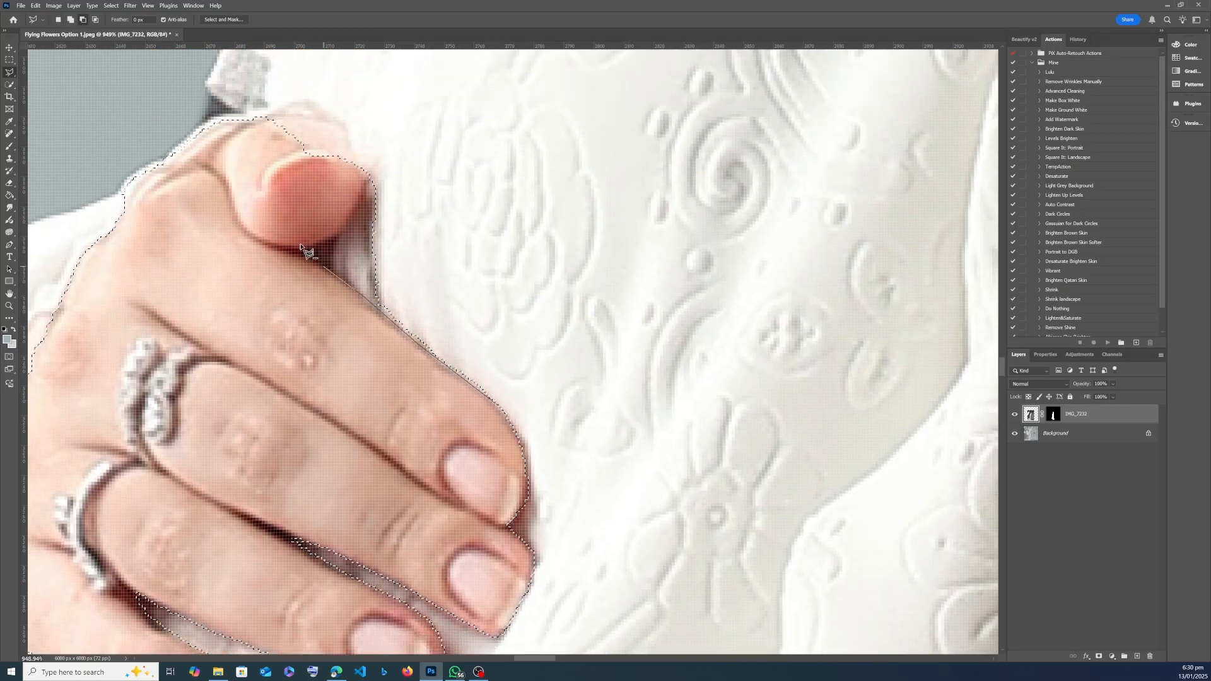
left_click(328, 268)
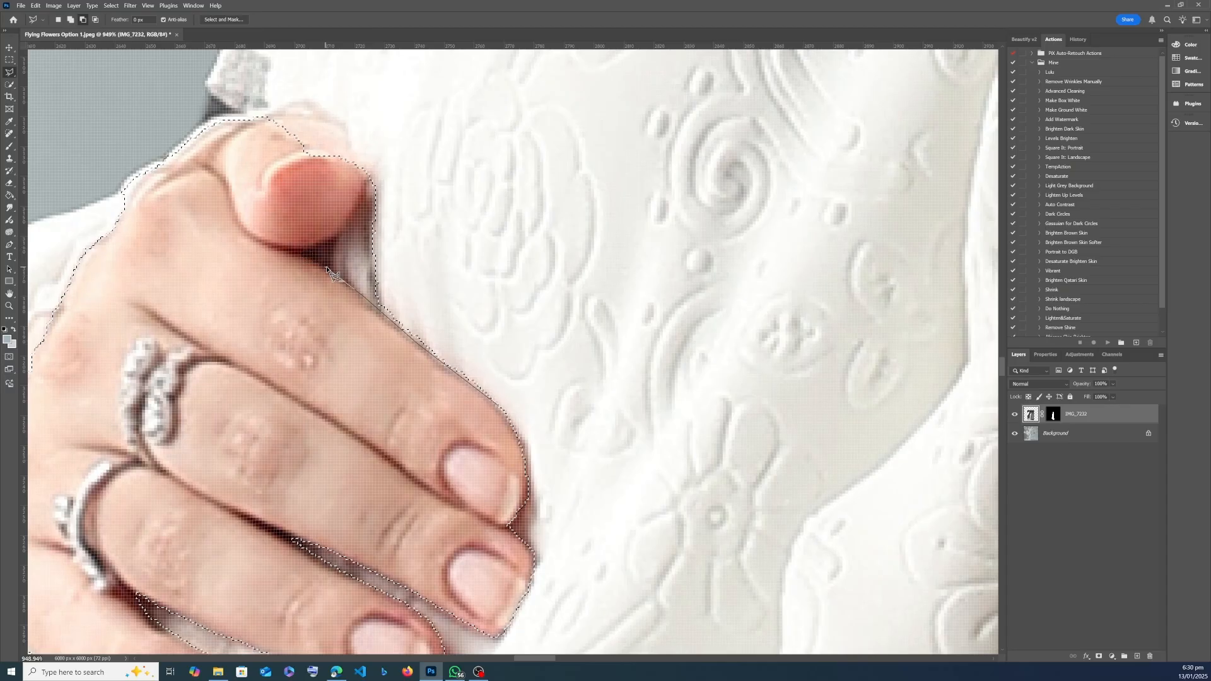
left_click(339, 234)
left_click(365, 198)
left_click(374, 148)
left_click(555, 171)
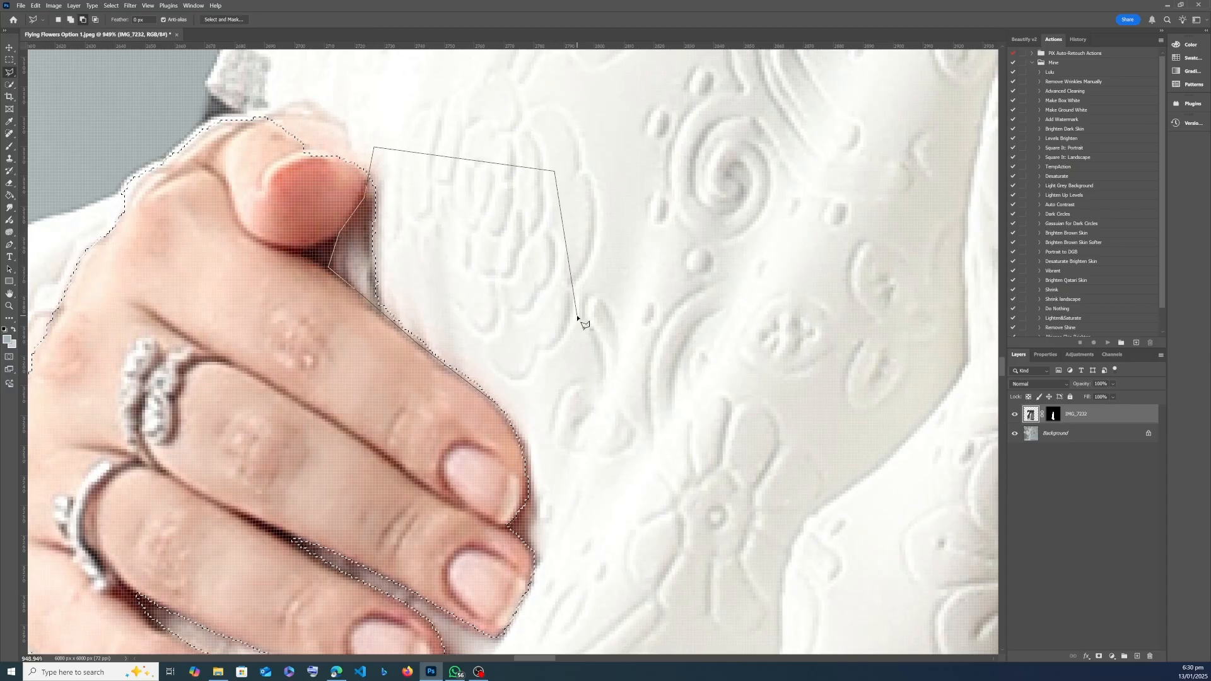
double_click(577, 318)
- Invert the selection so it covers everything except the woman's face and hand
scroll(586, 369, "down", 6)
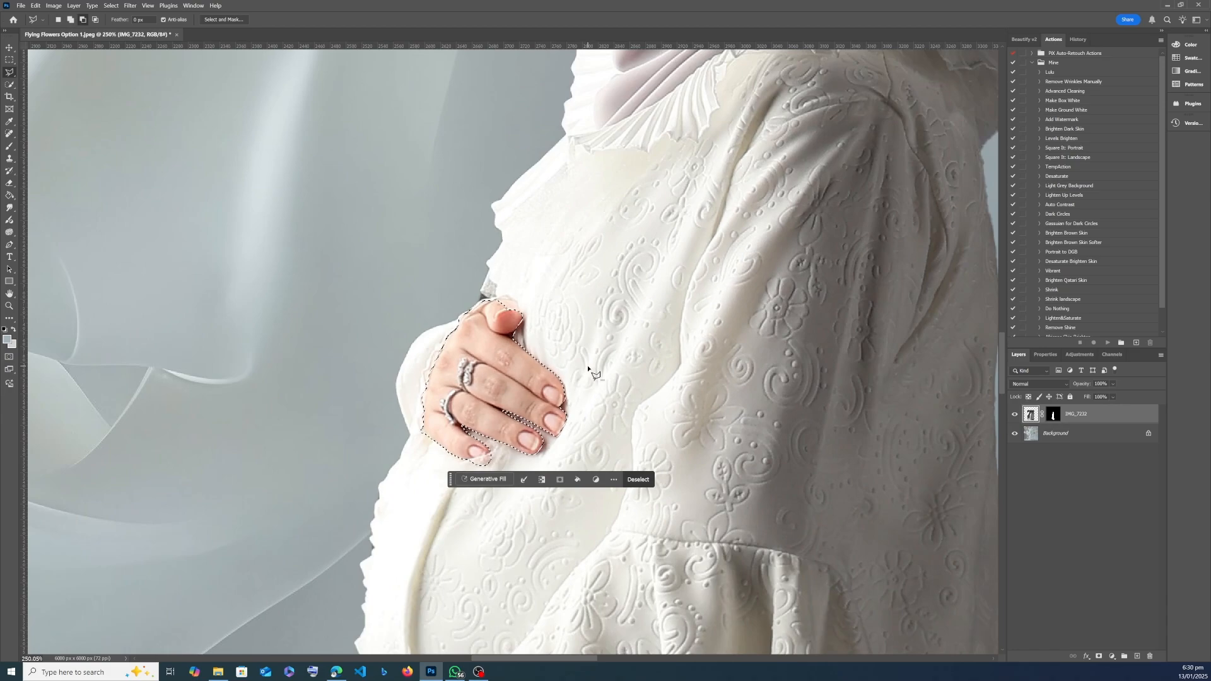
scroll(588, 369, "down", 6)
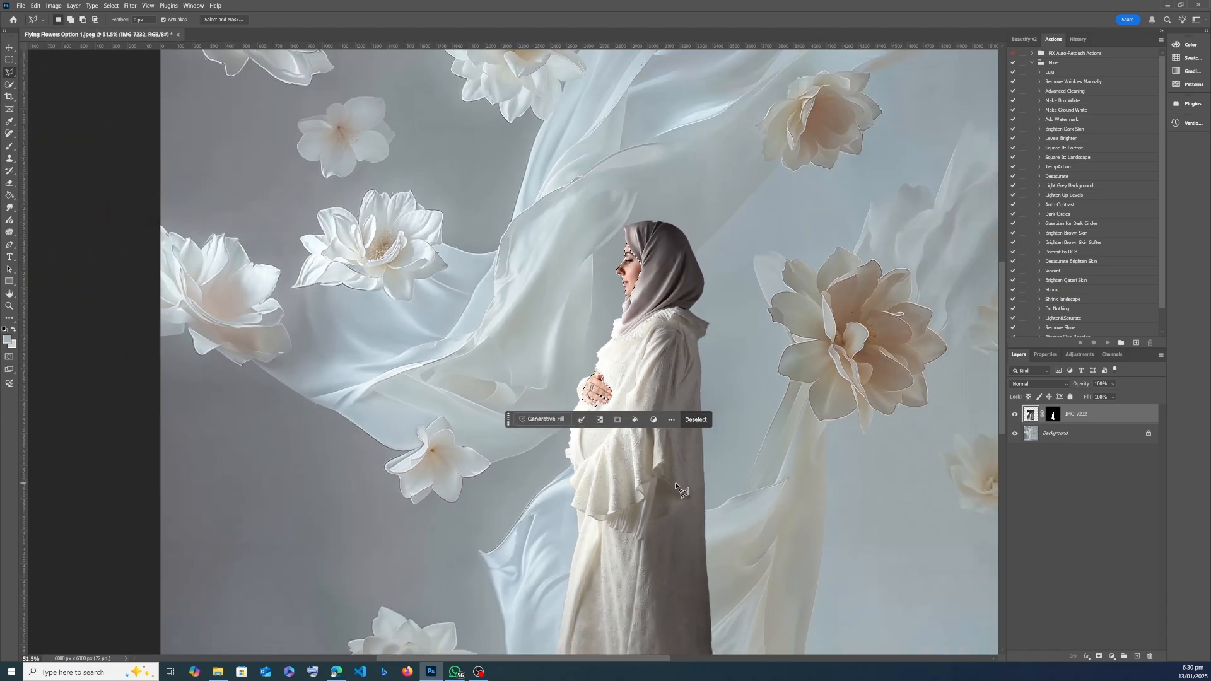
scroll(681, 447, "up", 2)
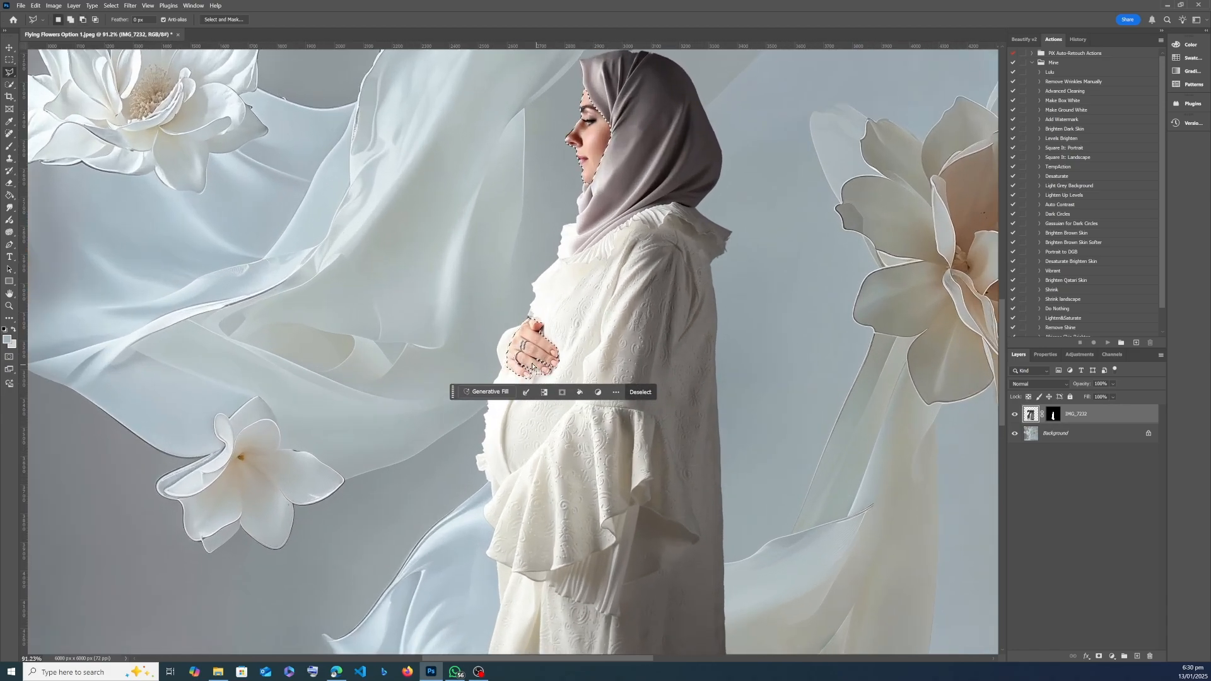
scroll(608, 279, "up", 2)
right_click(637, 274)
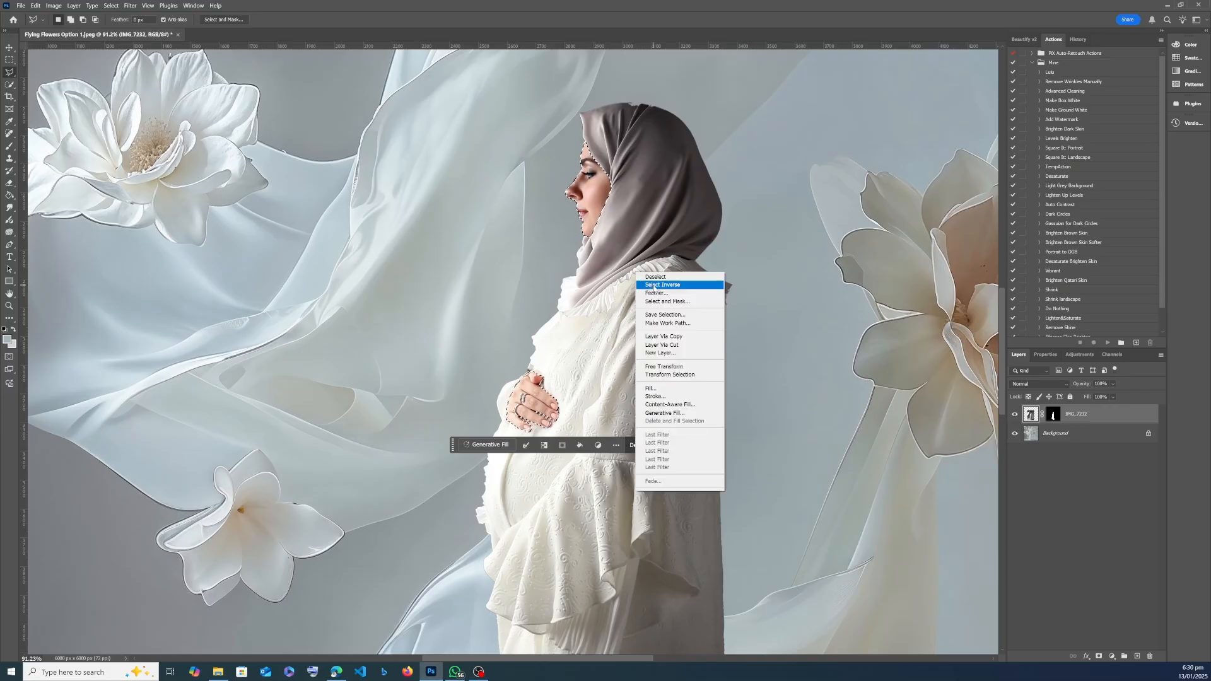
left_click(654, 285)
- Desaturate the selected hijab and dress on the IMG_7232 layer, and clear the selection
left_click(54, 6)
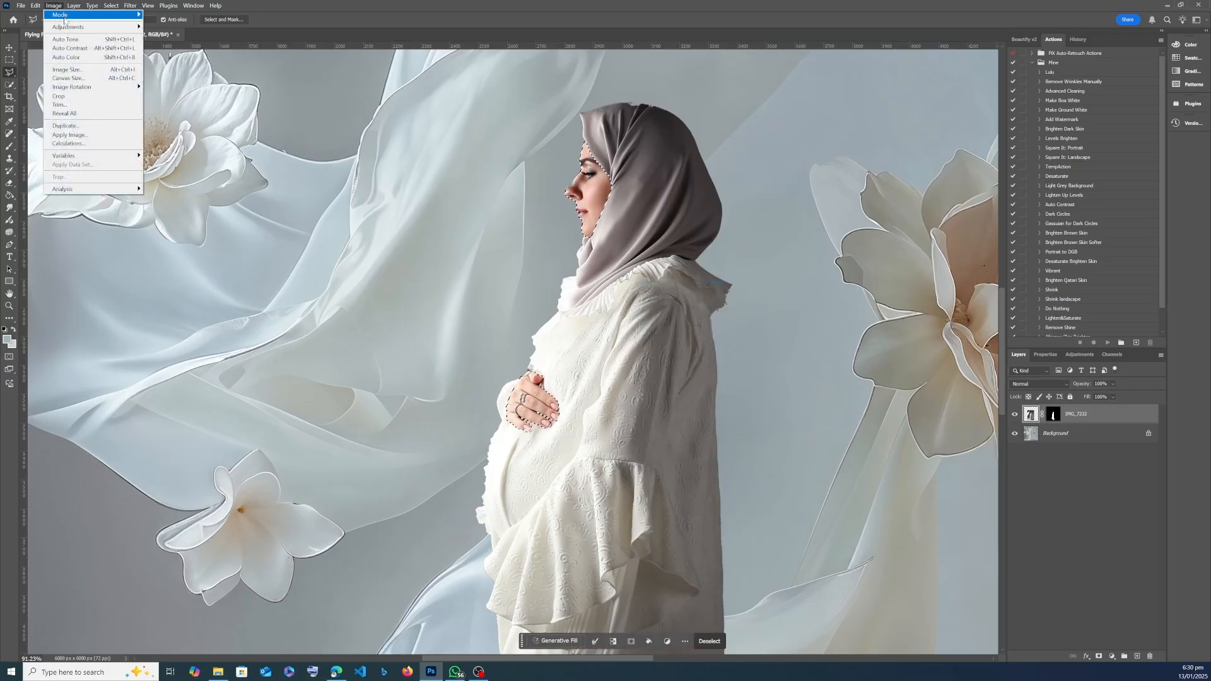
mouse_move(95, 27)
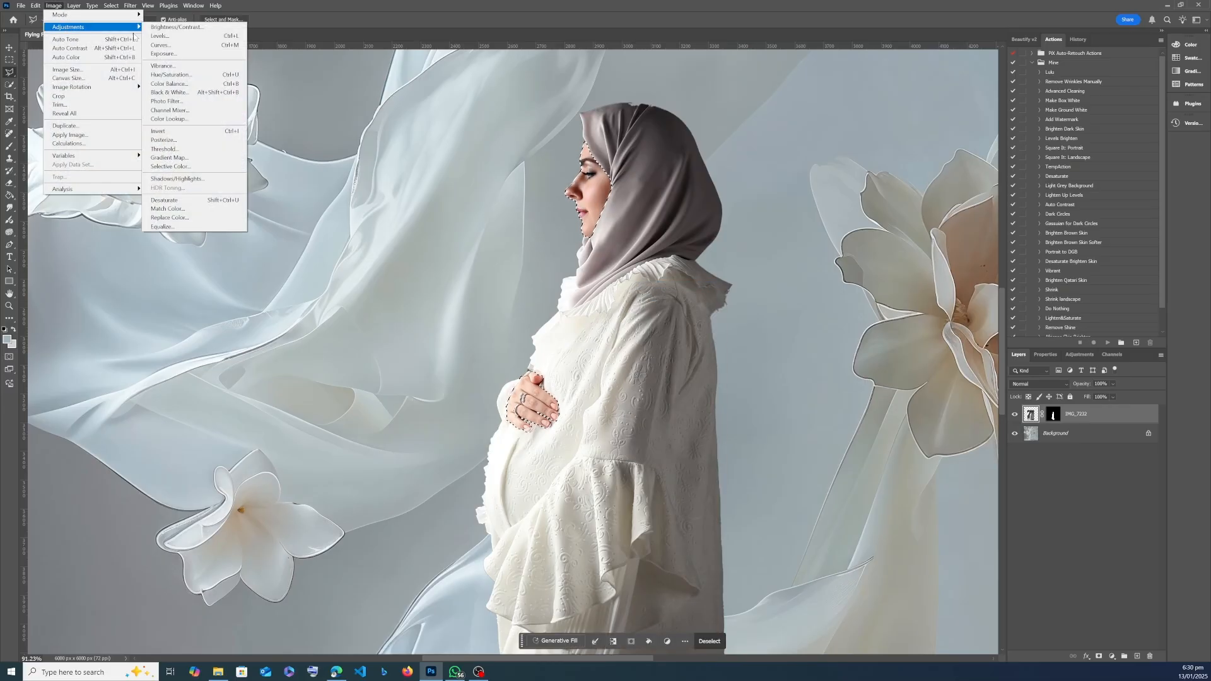
left_click(188, 200)
scroll(694, 404, "down", 10)
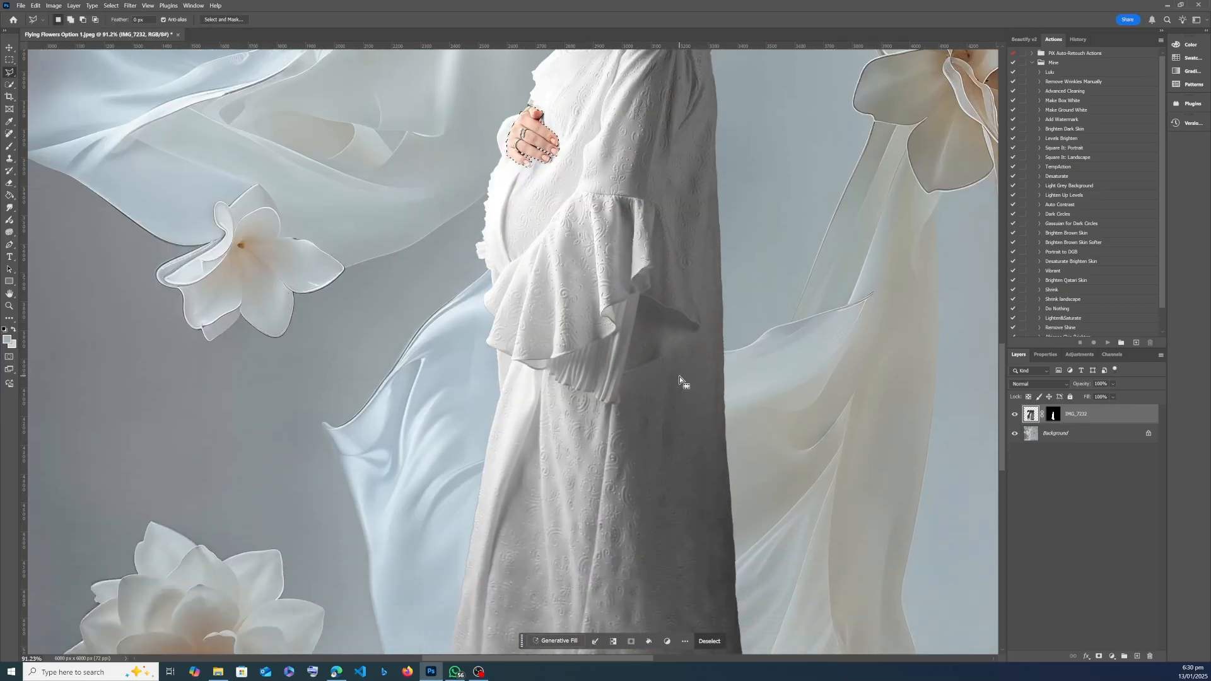
scroll(680, 381, "up", 2)
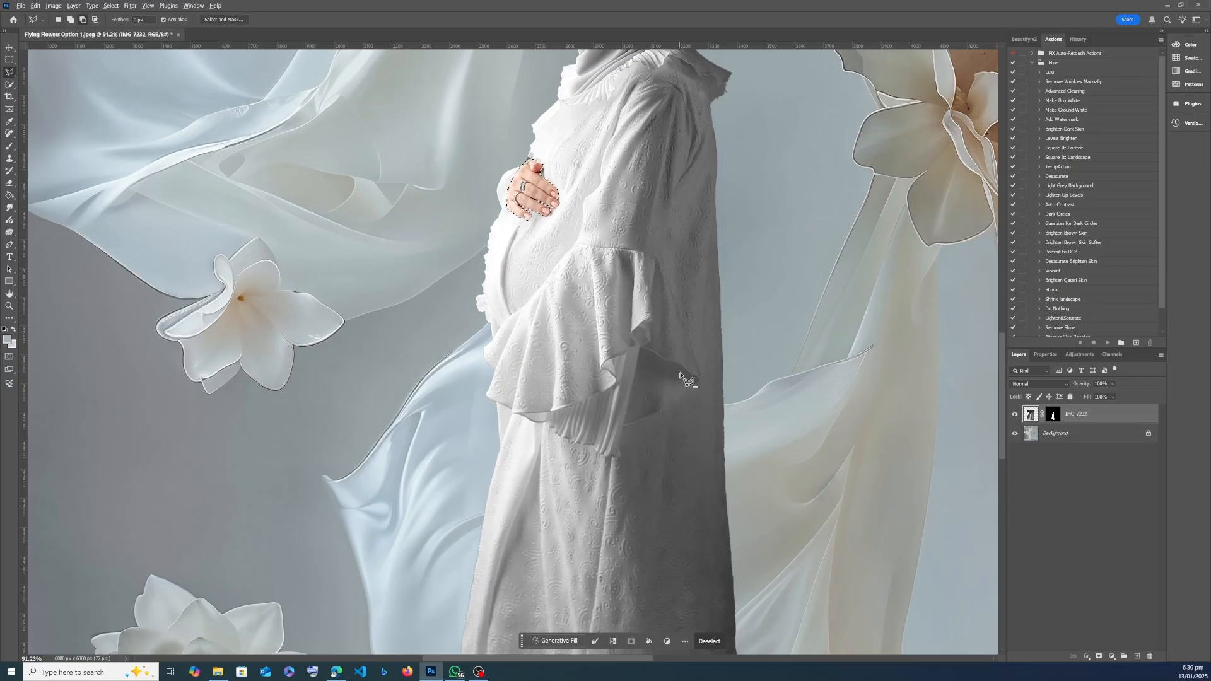
scroll(680, 376, "up", 3)
scroll(659, 369, "up", 2)
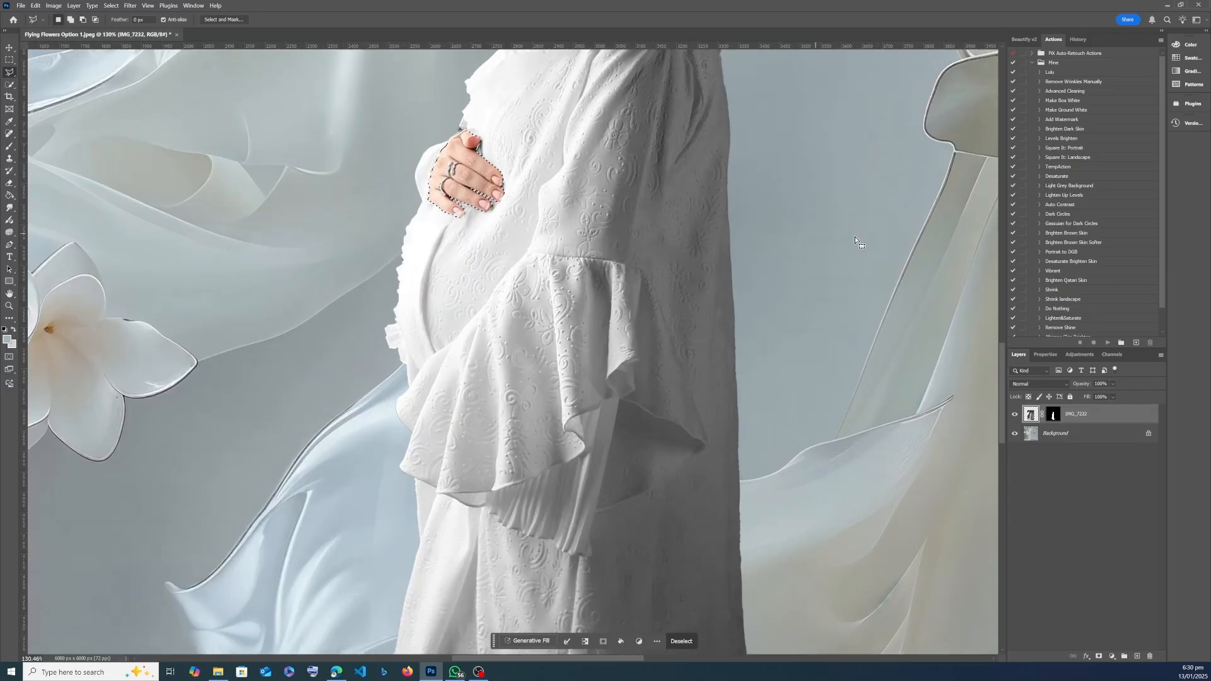
scroll(479, 388, "down", 2)
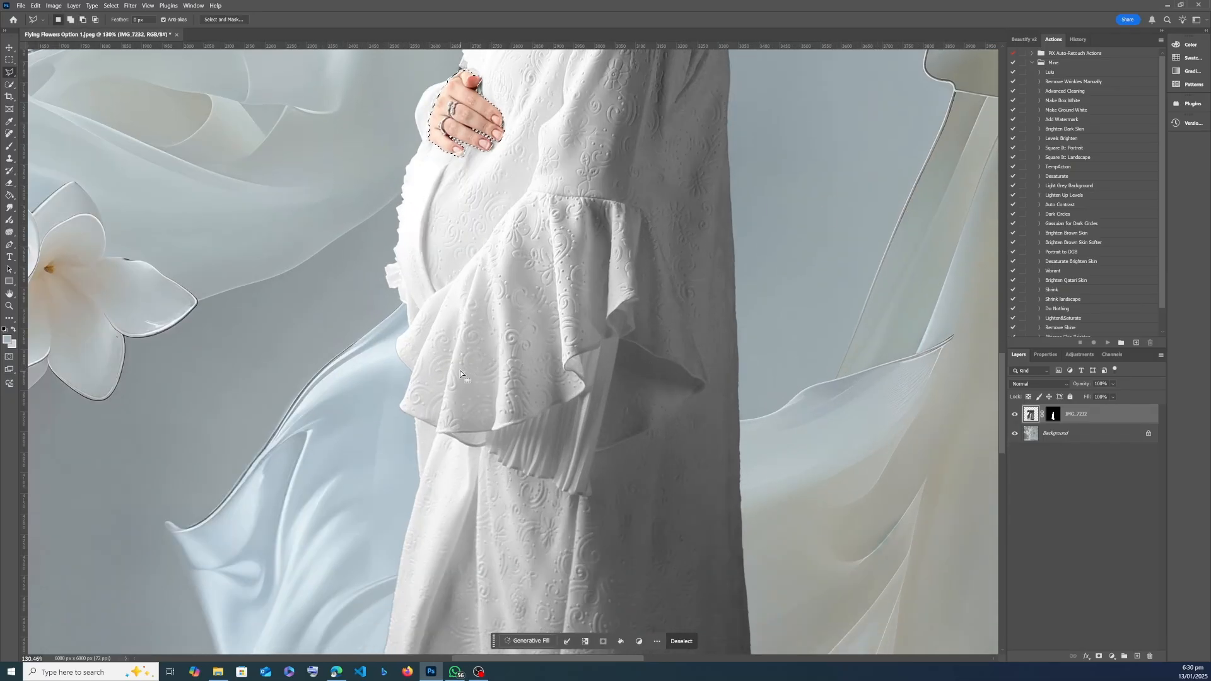
scroll(461, 240, "down", 3)
scroll(467, 250, "up", 5)
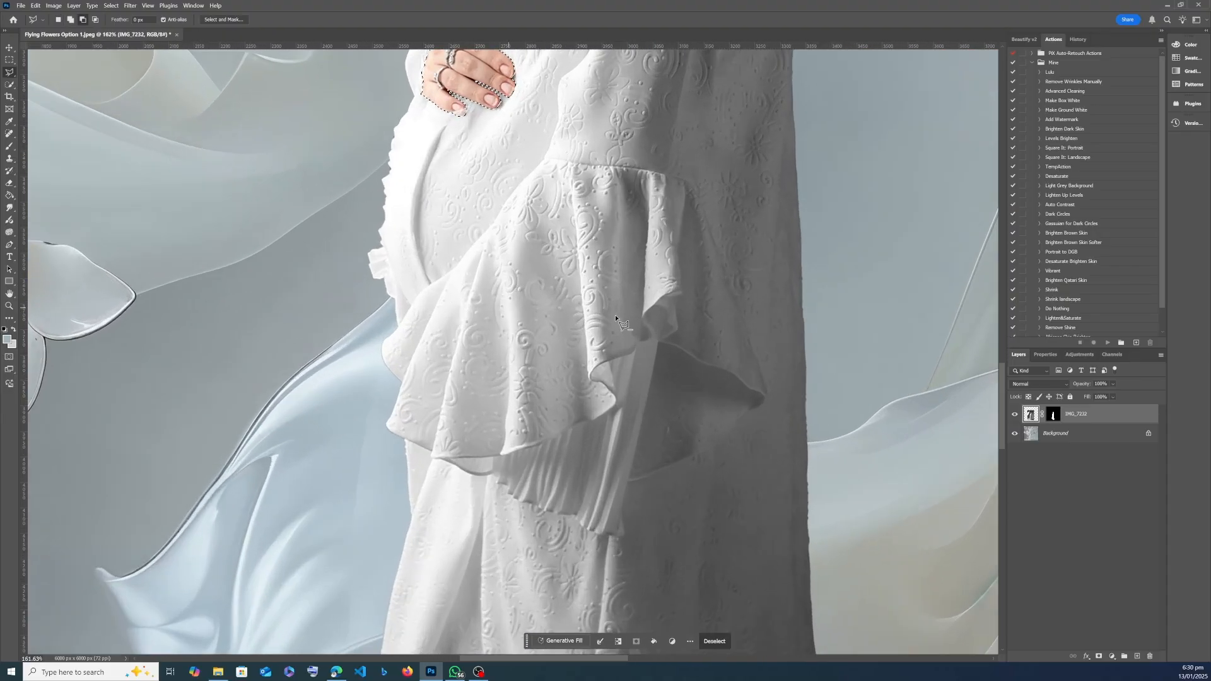
right_click(526, 246)
left_click(537, 245)
- Try the Lighten blend mode on the IMG_7232 layer
scroll(719, 372, "down", 6)
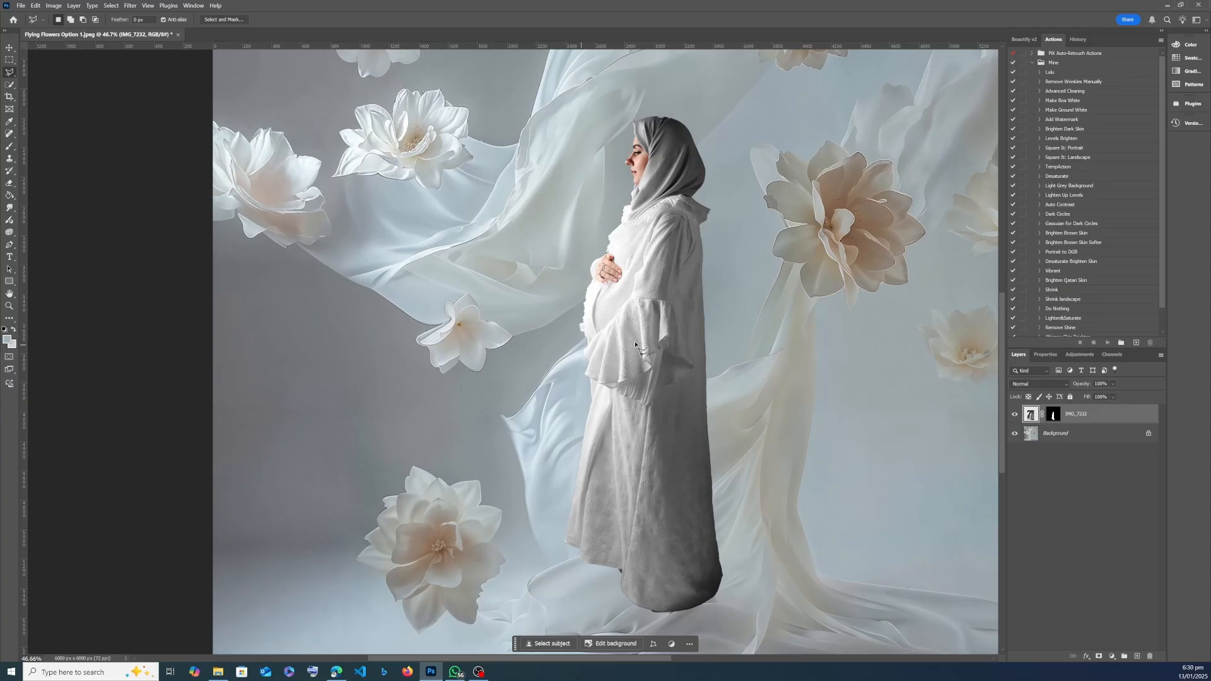
scroll(715, 326, "up", 2)
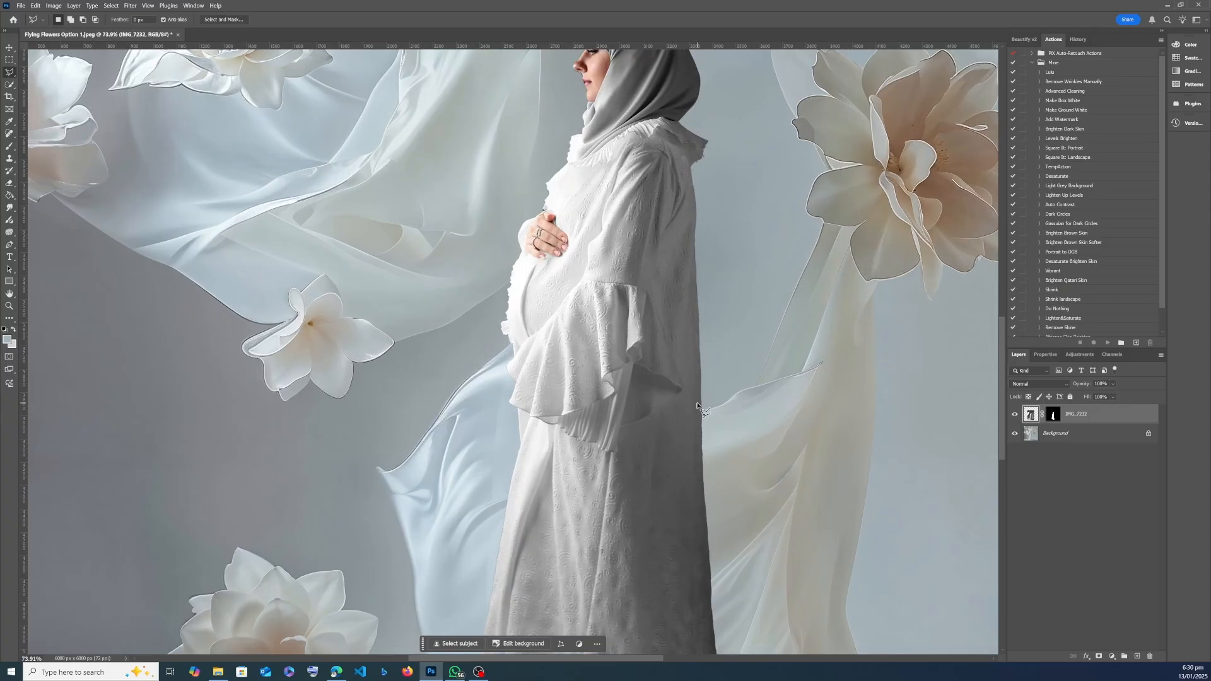
scroll(582, 348, "up", 2)
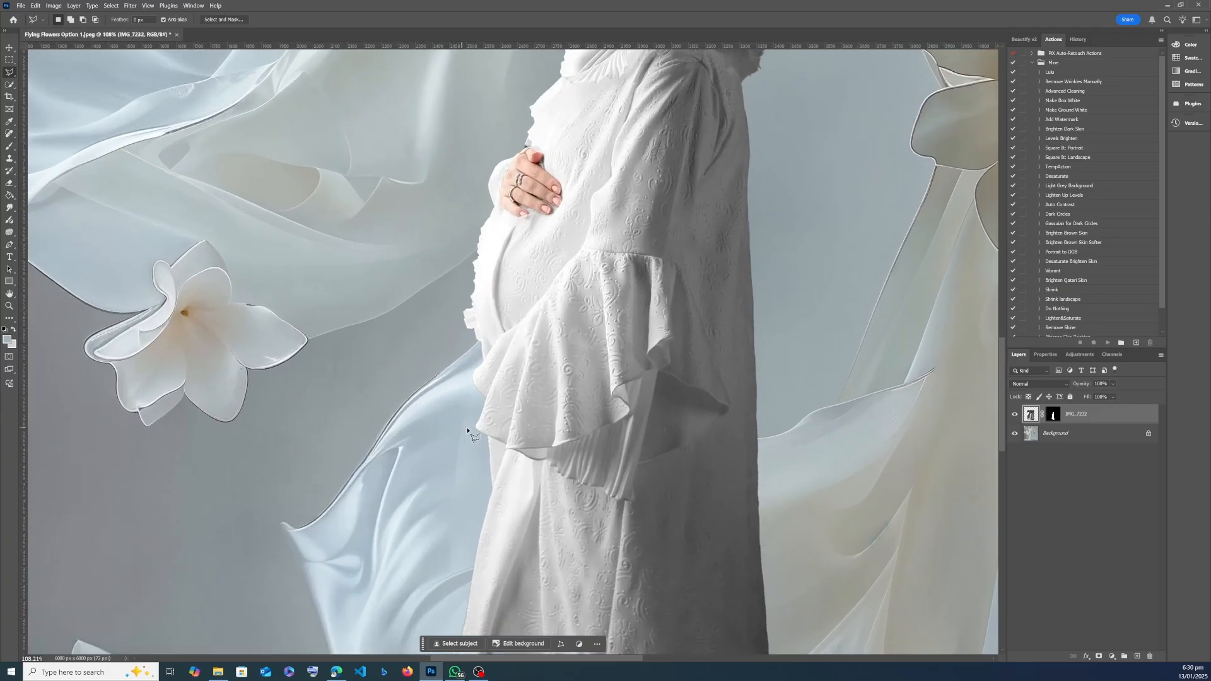
left_click(1037, 386)
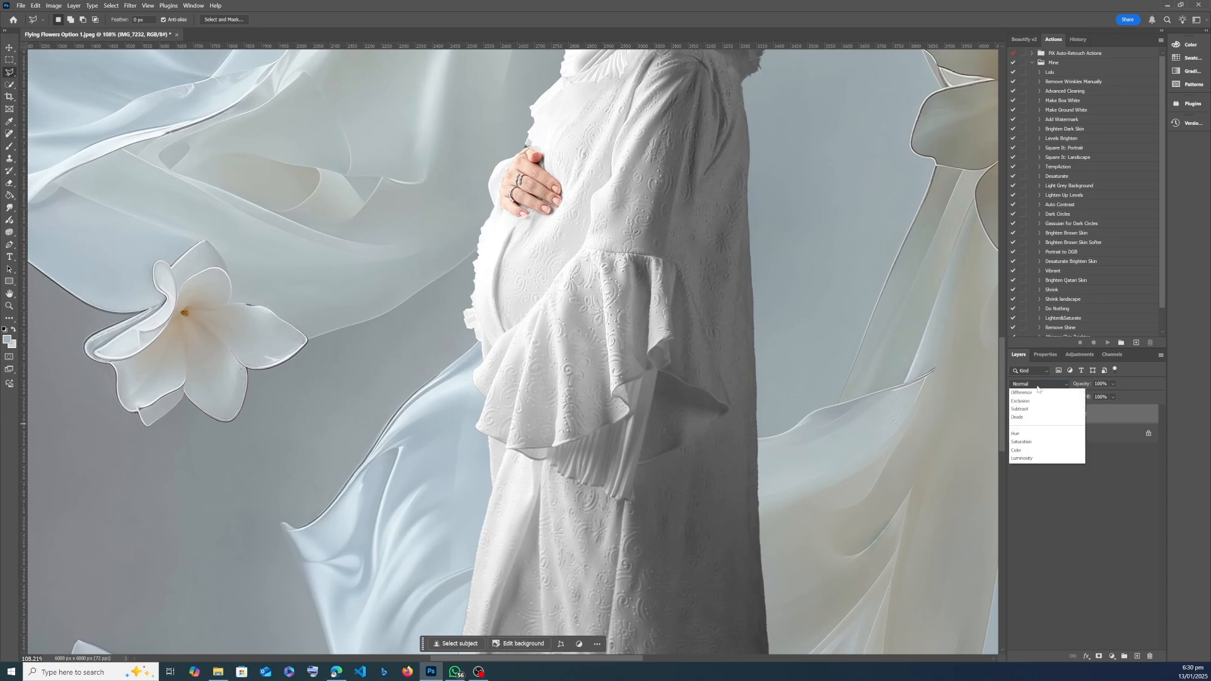
left_click(1030, 468)
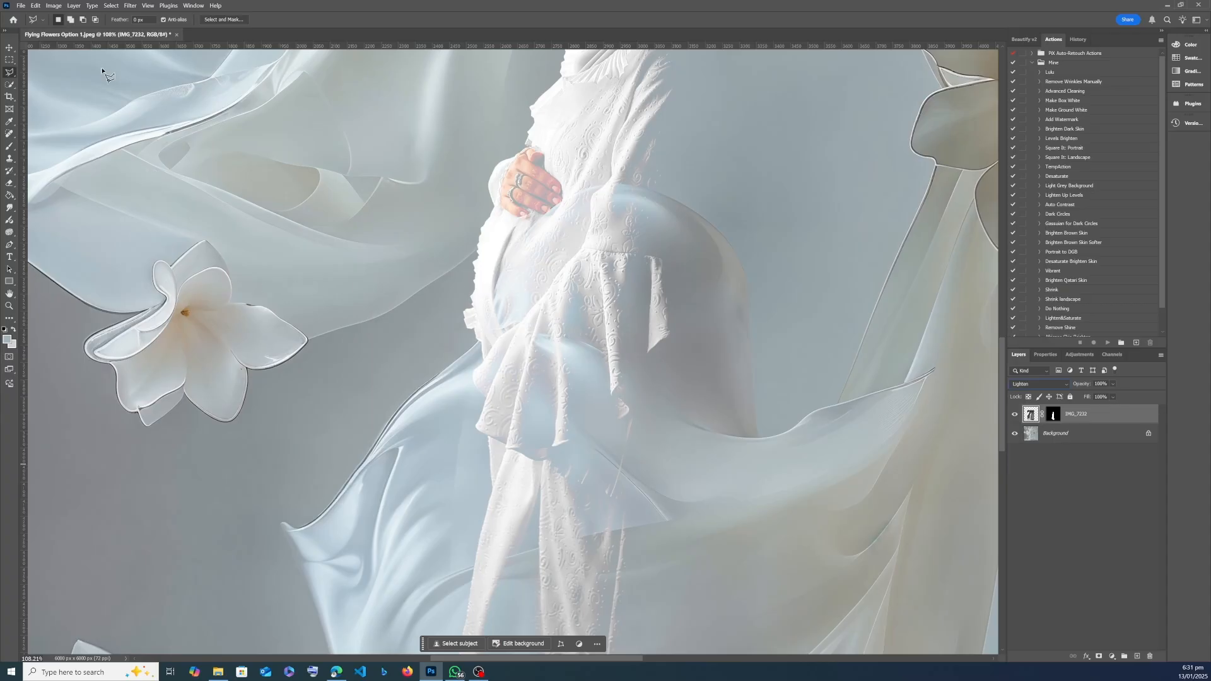
- Apply a Levels adjustment to the IMG_7232 layer with the output white level at 250
left_click(54, 5)
mouse_move(71, 27)
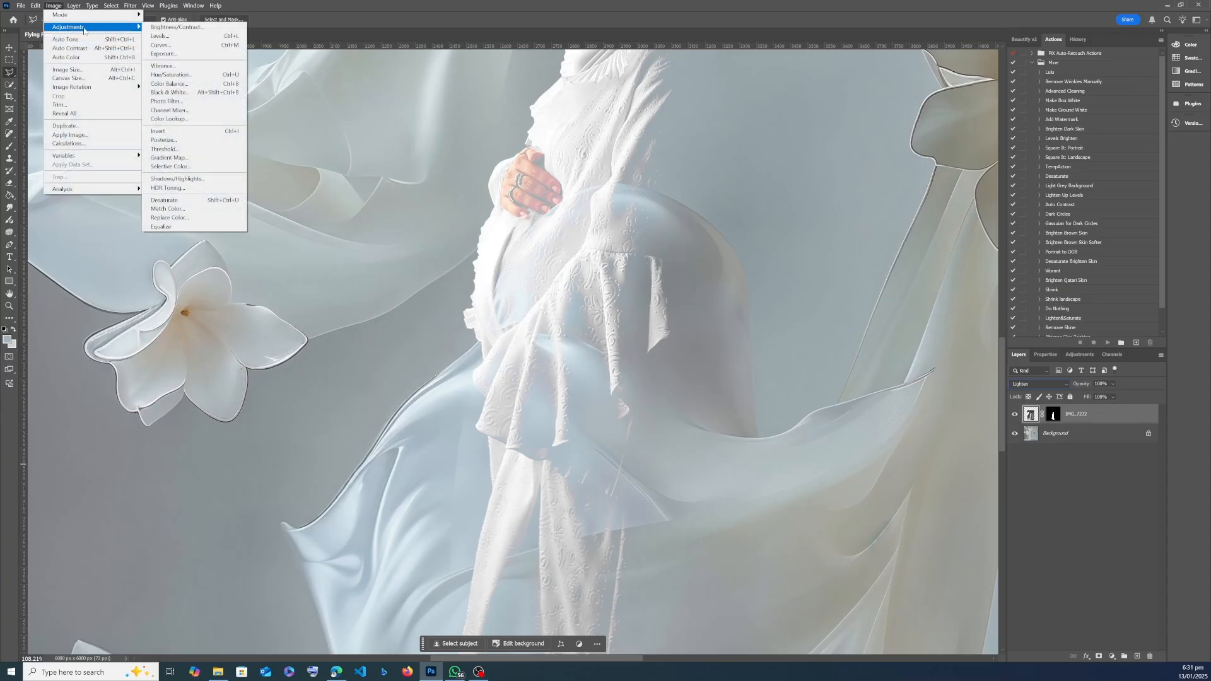
left_click(164, 36)
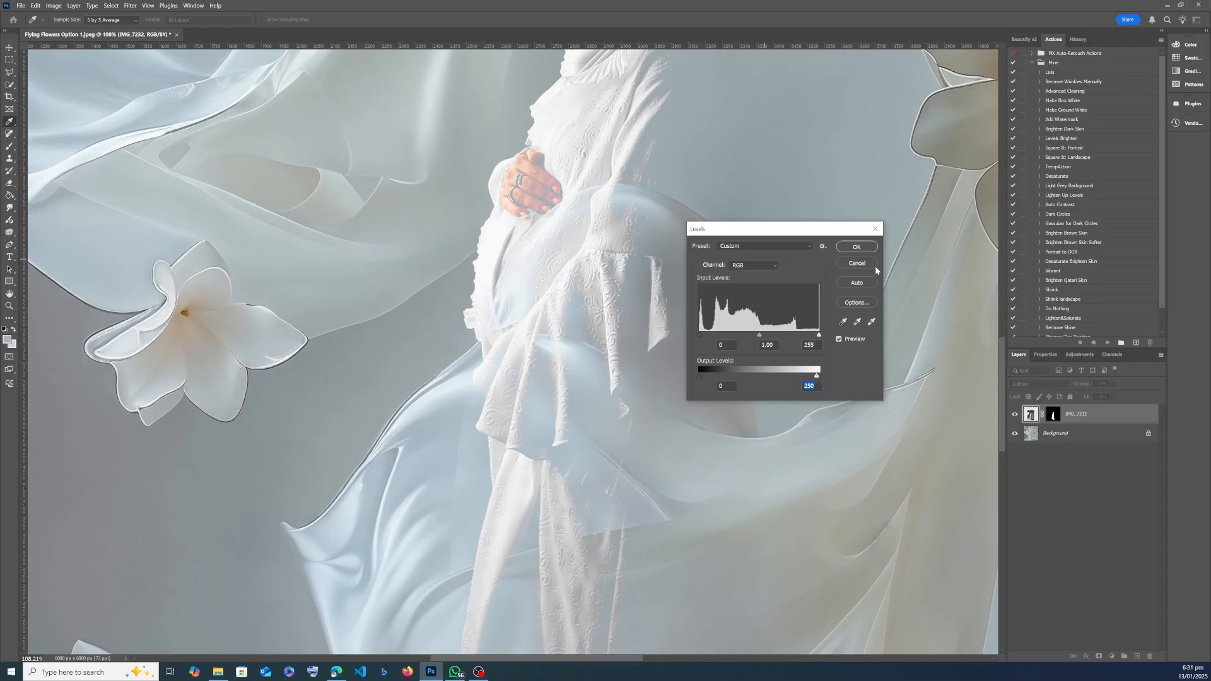
left_click(867, 248)
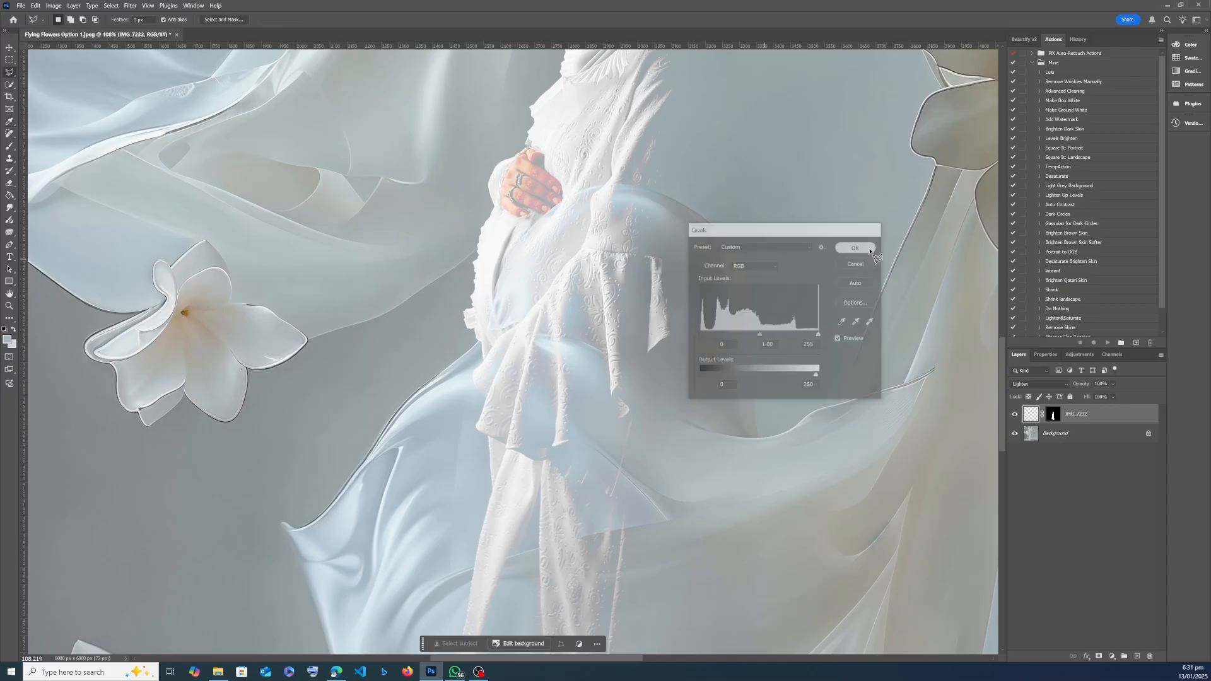
- Switch the IMG_7232 layer to Darken and apply Levels with the midtone input at 1.26 and output black at 30
left_click(1025, 383)
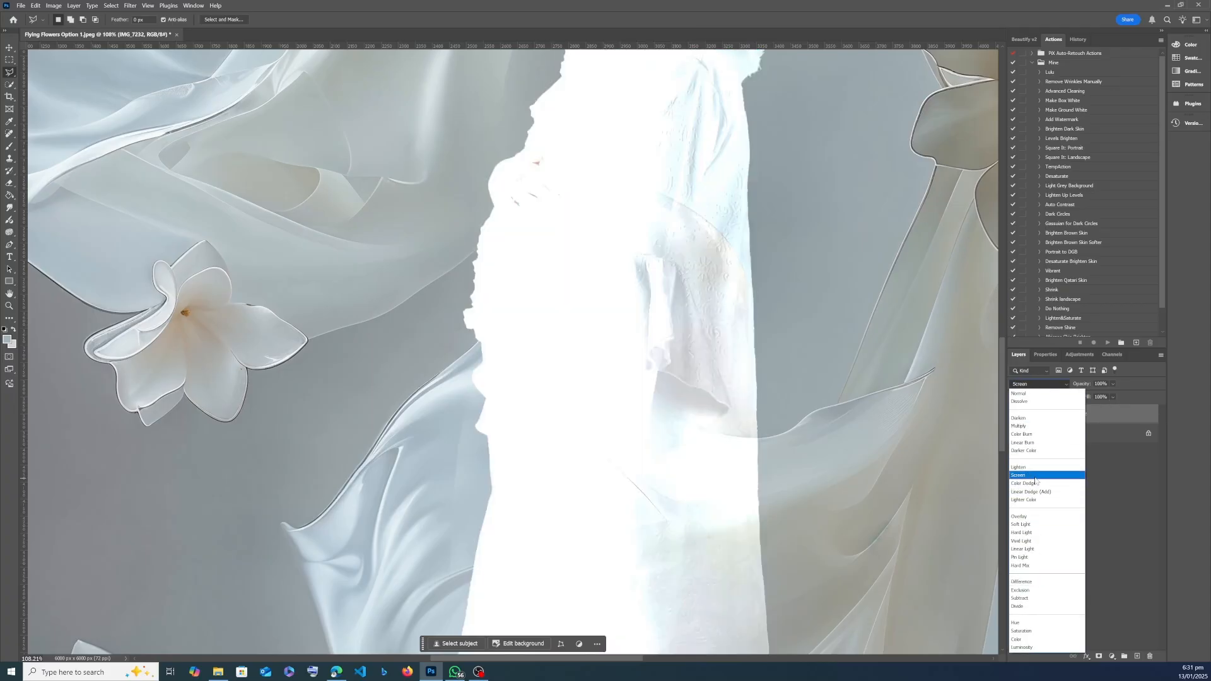
left_click(1019, 417)
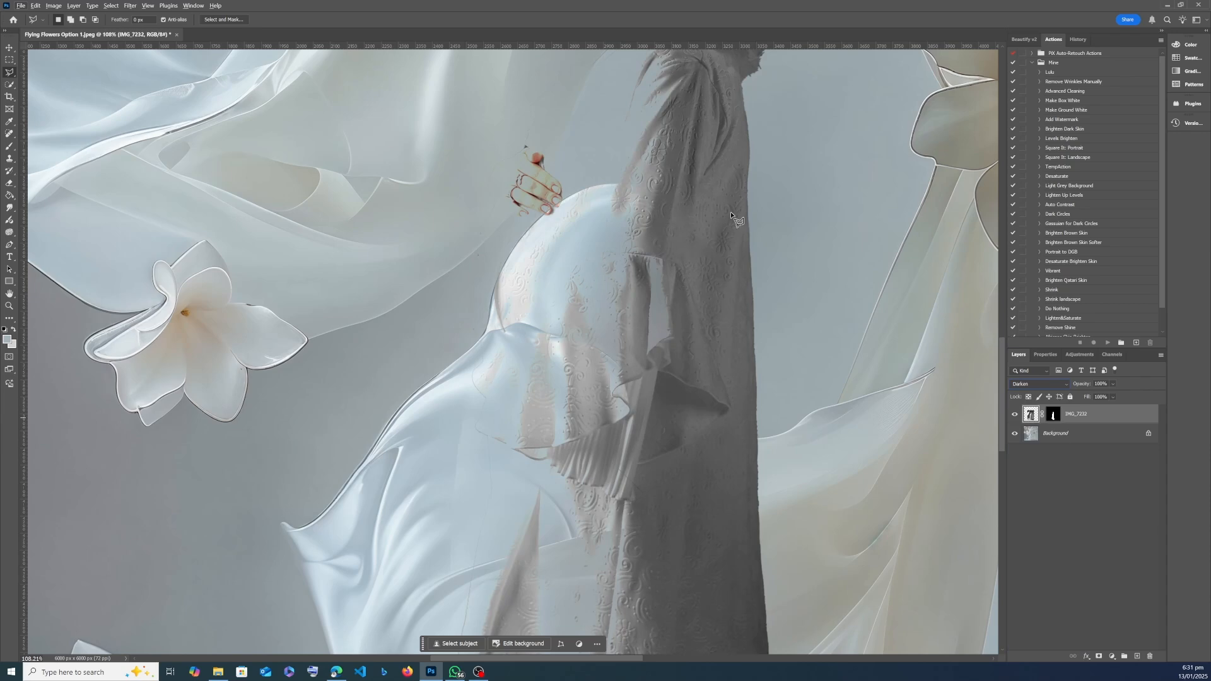
left_click(53, 6)
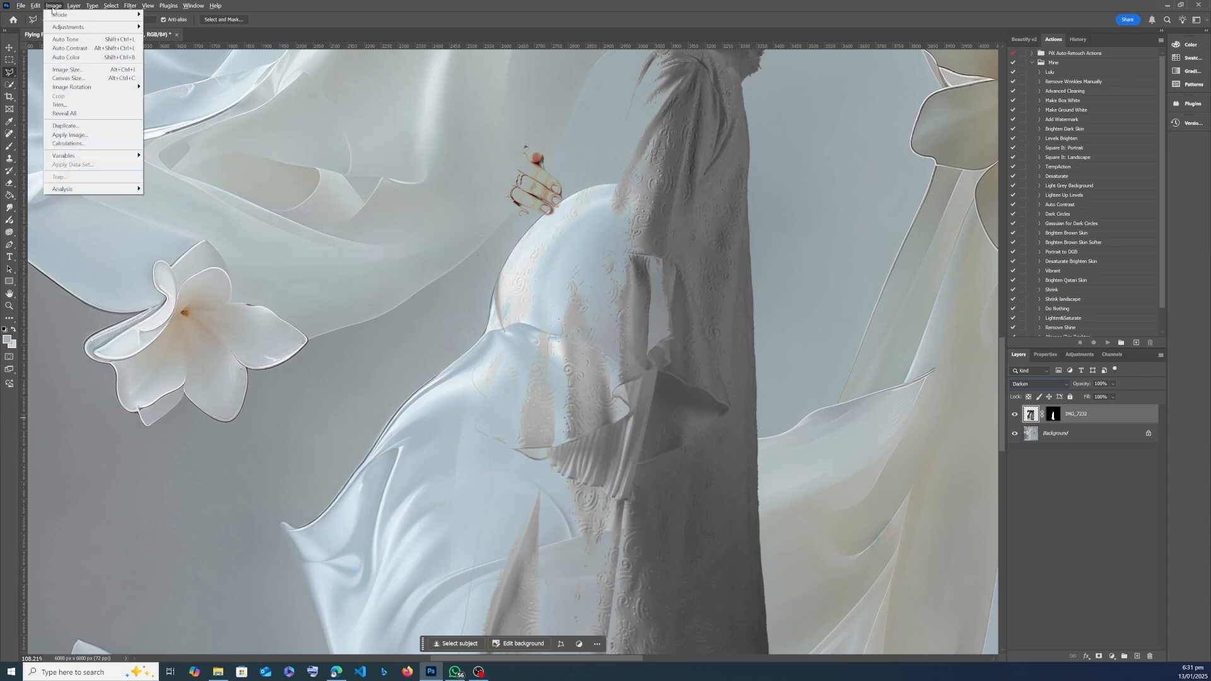
mouse_move(94, 27)
left_click(168, 36)
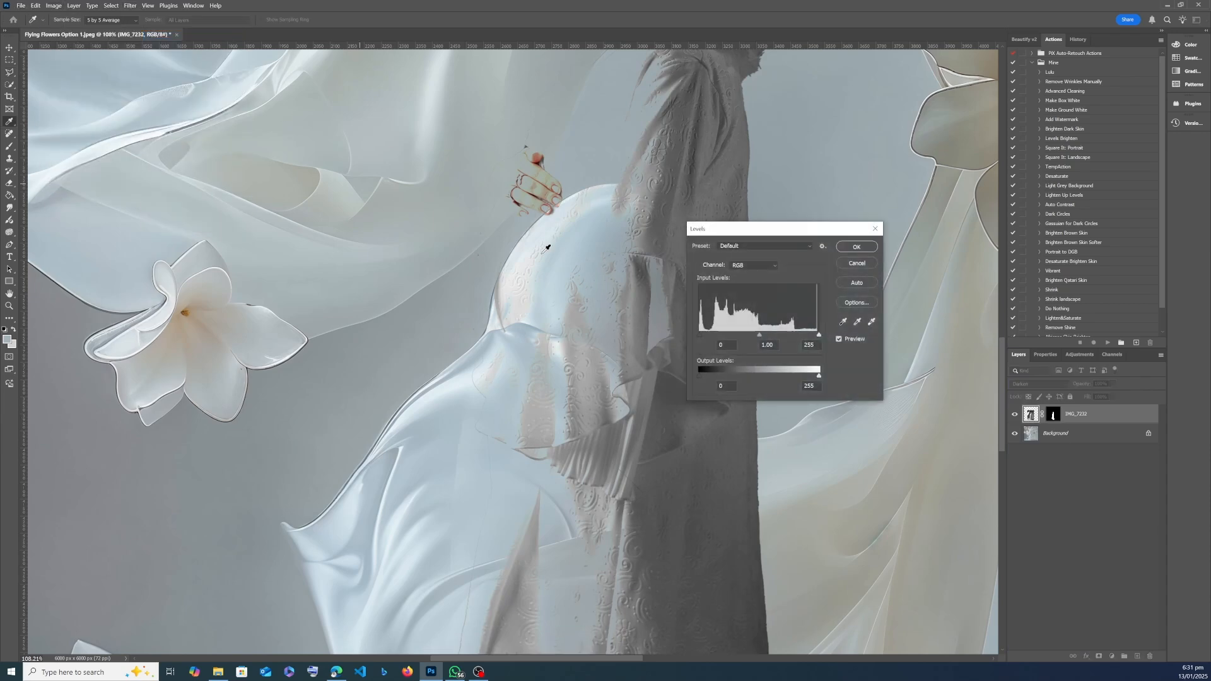
left_click_drag(698, 376, 707, 375)
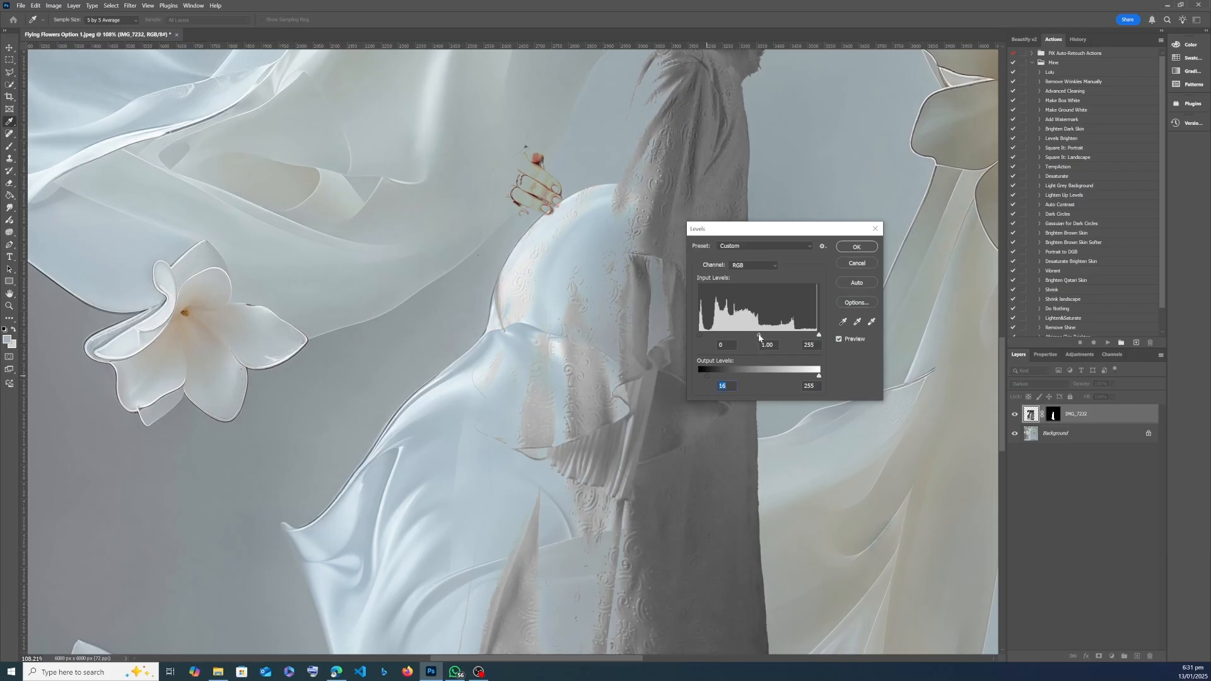
left_click_drag(759, 337, 753, 335)
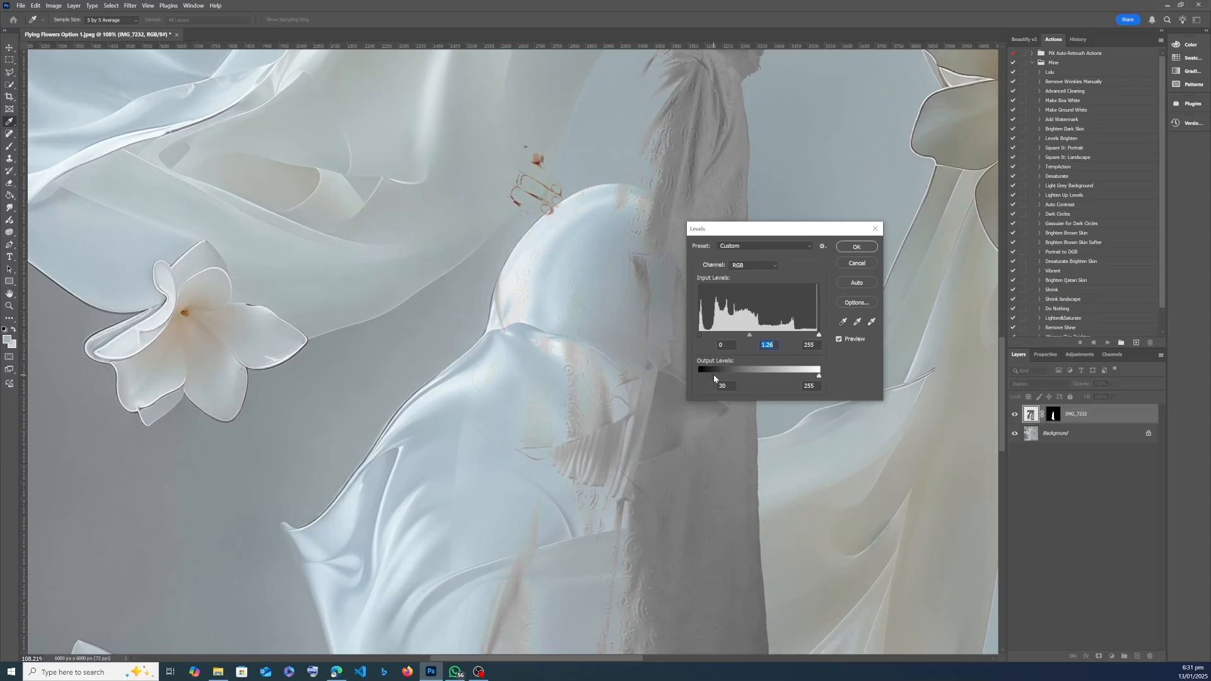
left_click_drag(785, 231, 1023, 193)
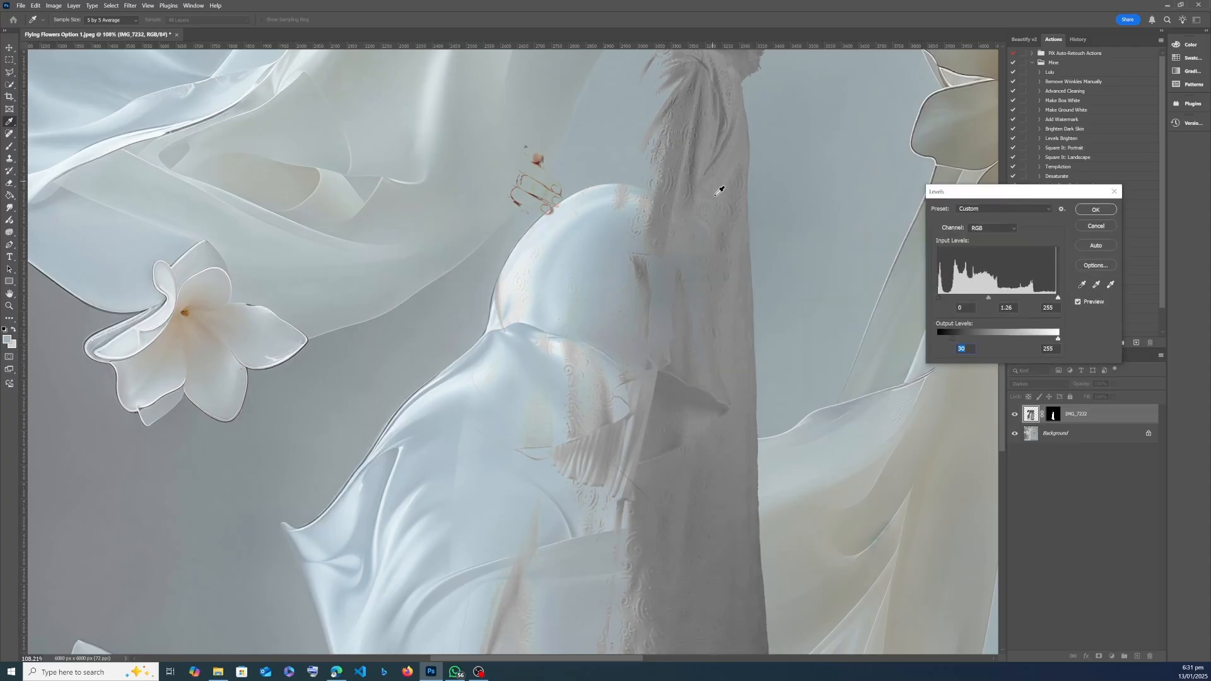
left_click(1099, 211)
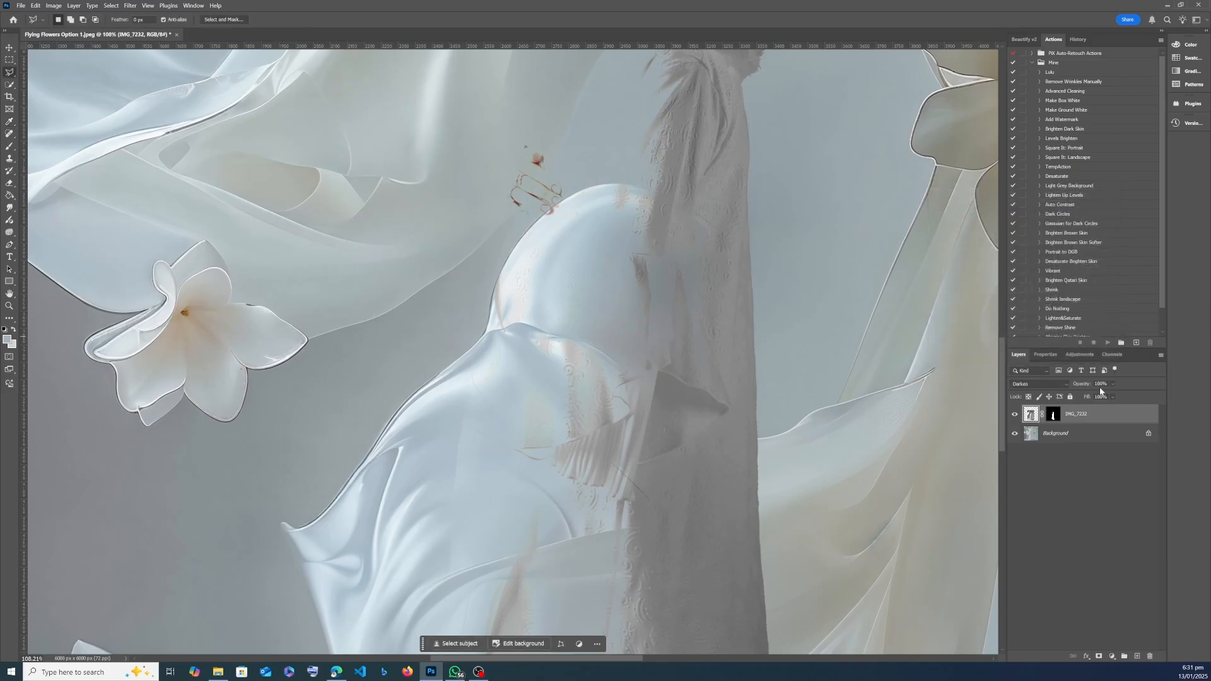
- Return the IMG_7232 layer's blend mode to Normal and check the adjusted face, hijab and dress against the backdrop
left_click(1047, 384)
left_click(1038, 388)
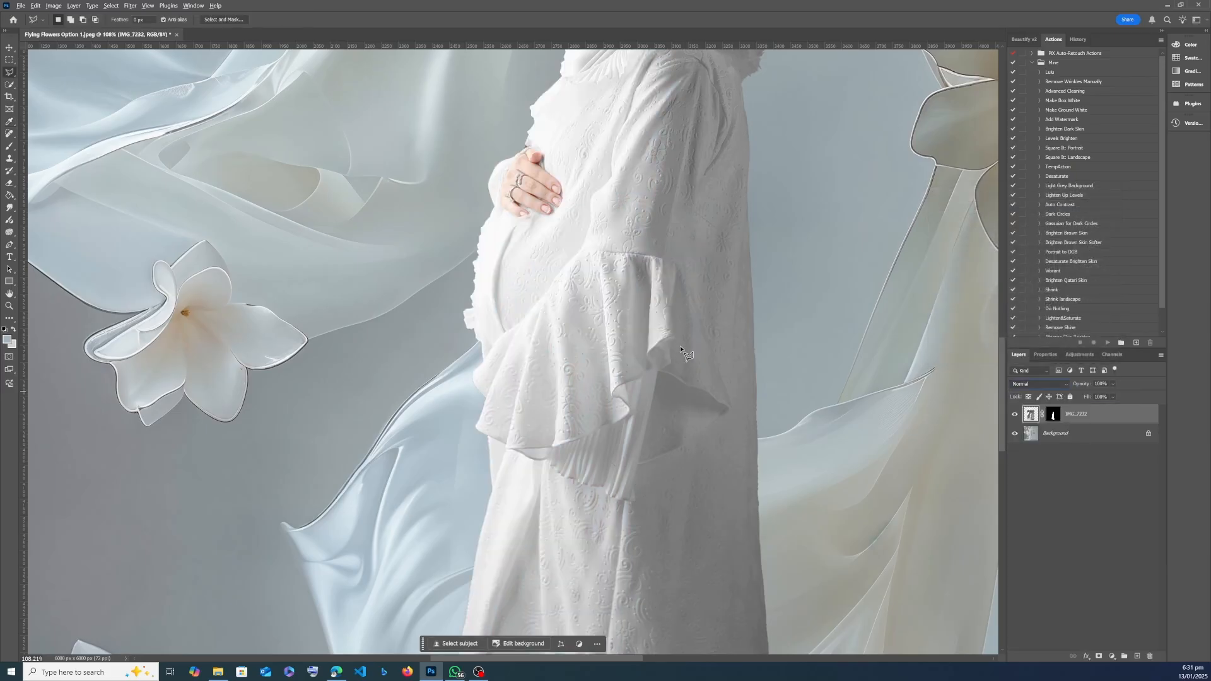
left_click(9, 60)
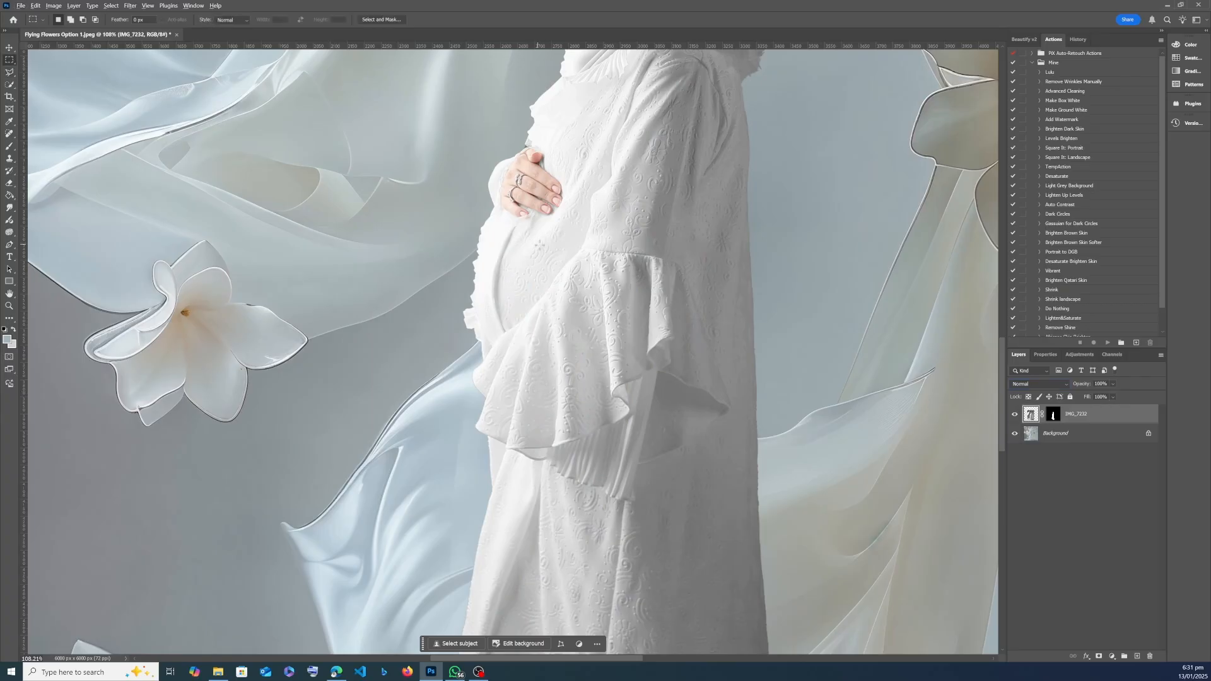
scroll(596, 120, "down", 5)
scroll(593, 104, "up", 10)
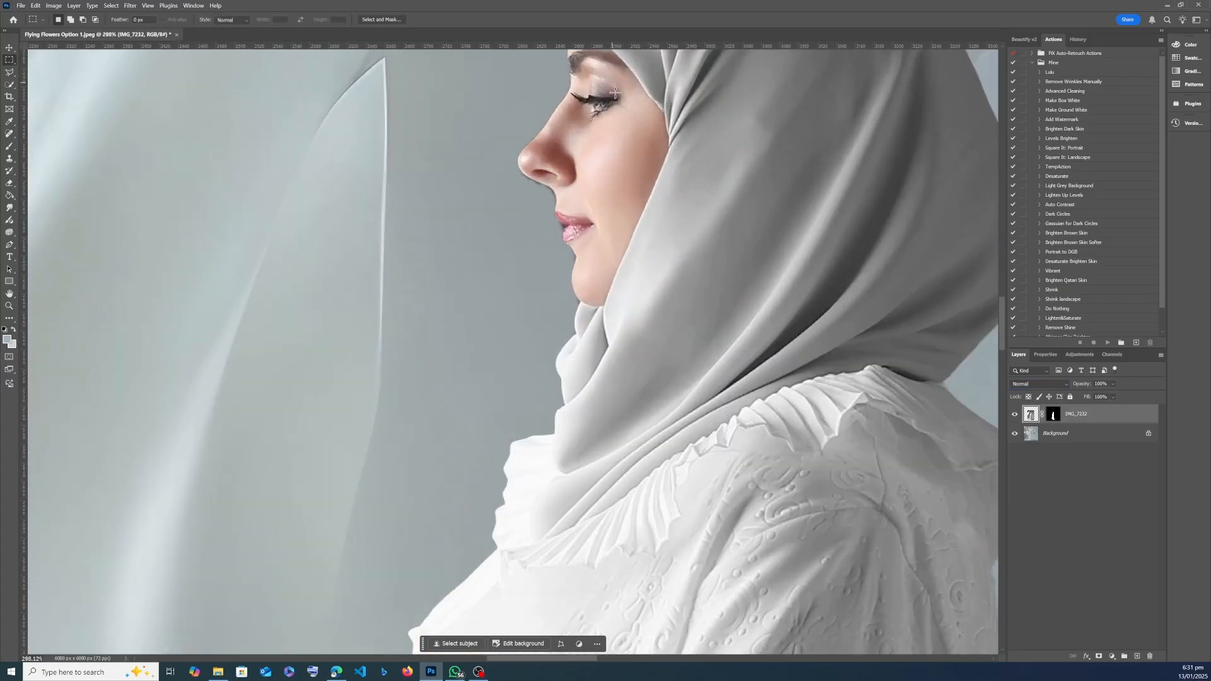
scroll(595, 122, "down", 8)
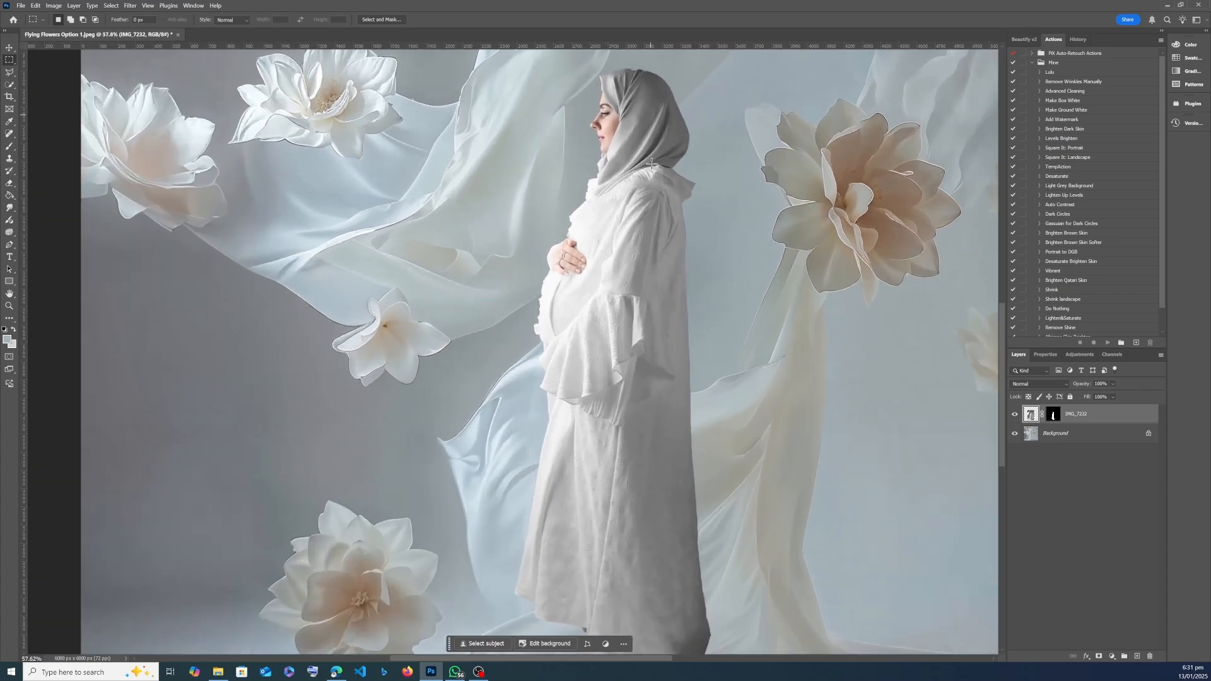
scroll(676, 375, "down", 1)
scroll(678, 367, "up", 2)
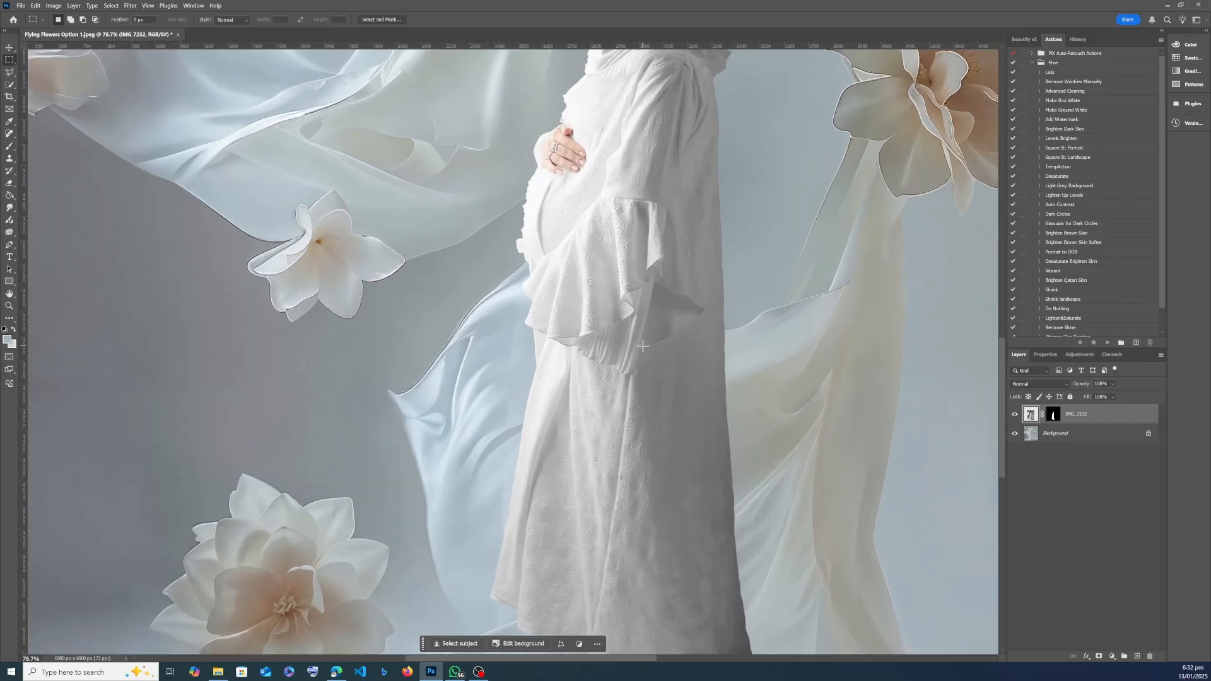
scroll(646, 334, "up", 2)
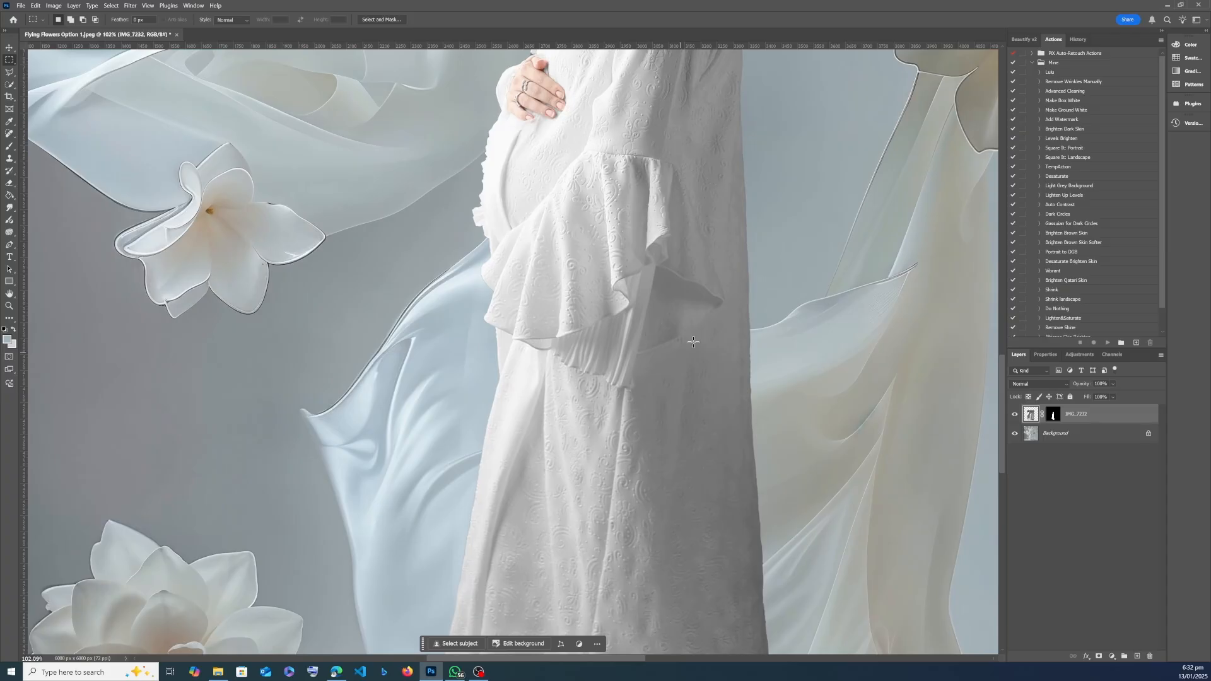
- Start a Polygonal Lasso outline along the lower hem of the ruffled sleeve, up to the pleated inner cuff
scroll(693, 341, "up", 3)
left_click(9, 72)
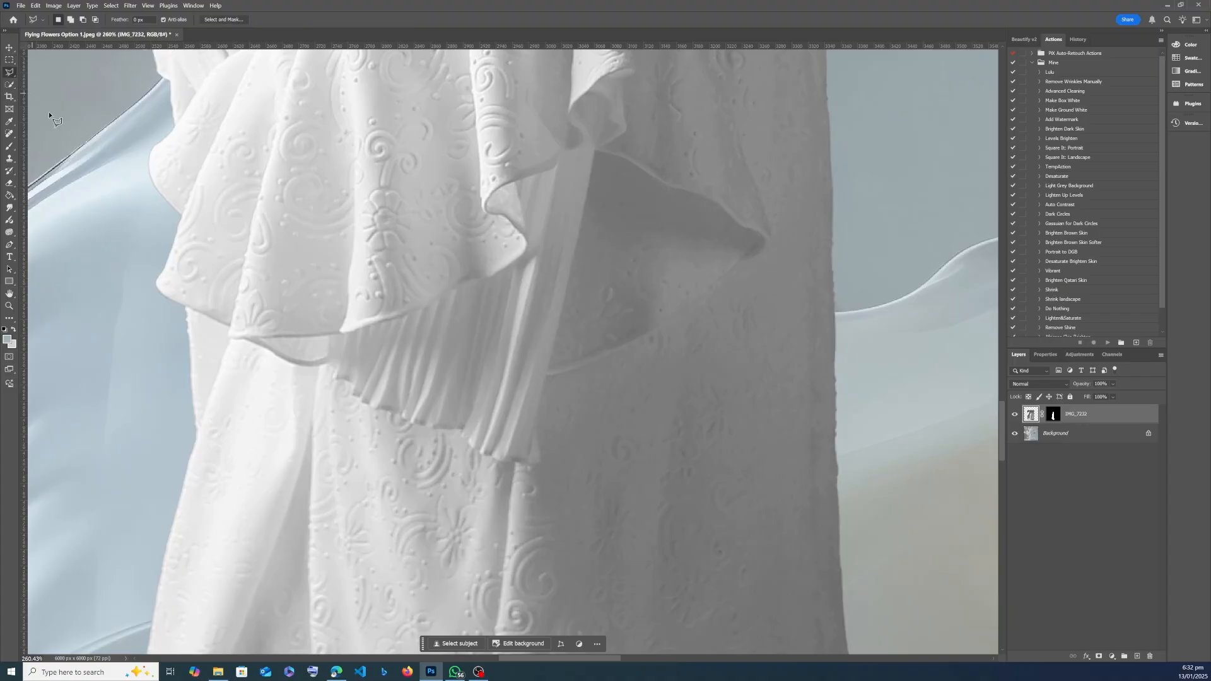
left_click(184, 307)
left_click(229, 326)
left_click(229, 335)
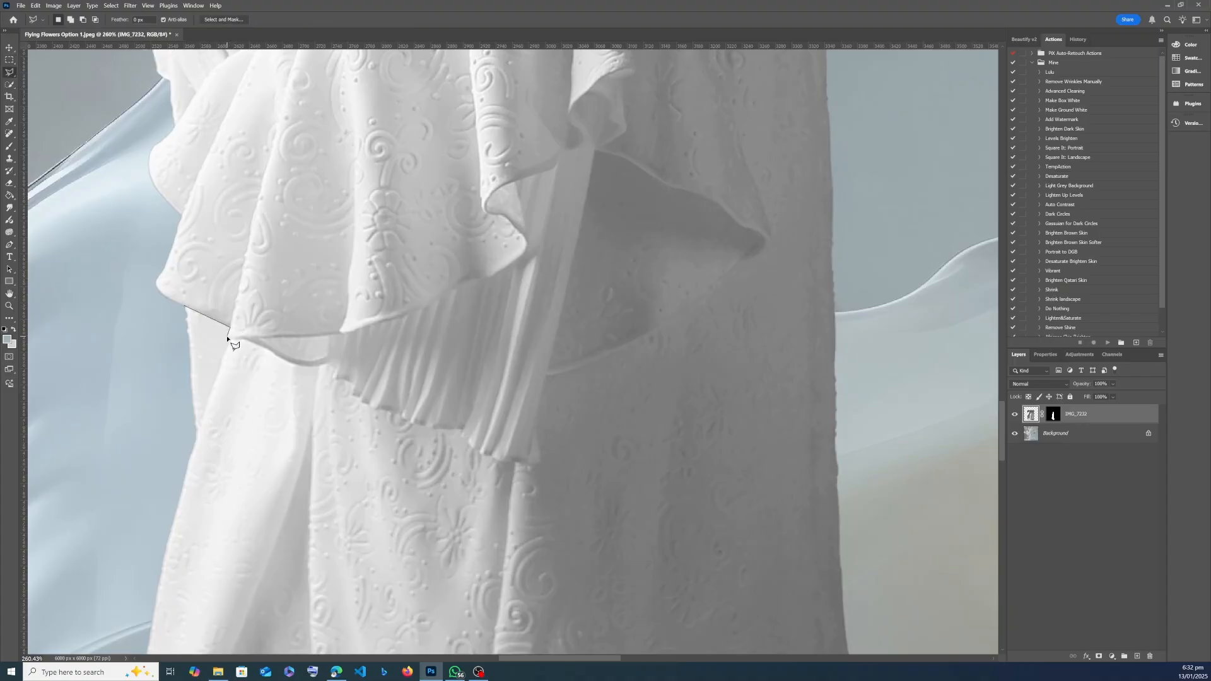
left_click(251, 341)
left_click(293, 363)
left_click(311, 367)
left_click(334, 362)
- Continue the lasso outline along the scalloped bottom of the pleated inner cuff and up its far side
left_click(335, 379)
left_click(348, 380)
left_click(354, 395)
left_click(364, 400)
left_click(369, 407)
left_click(403, 418)
left_click(427, 429)
left_click(481, 452)
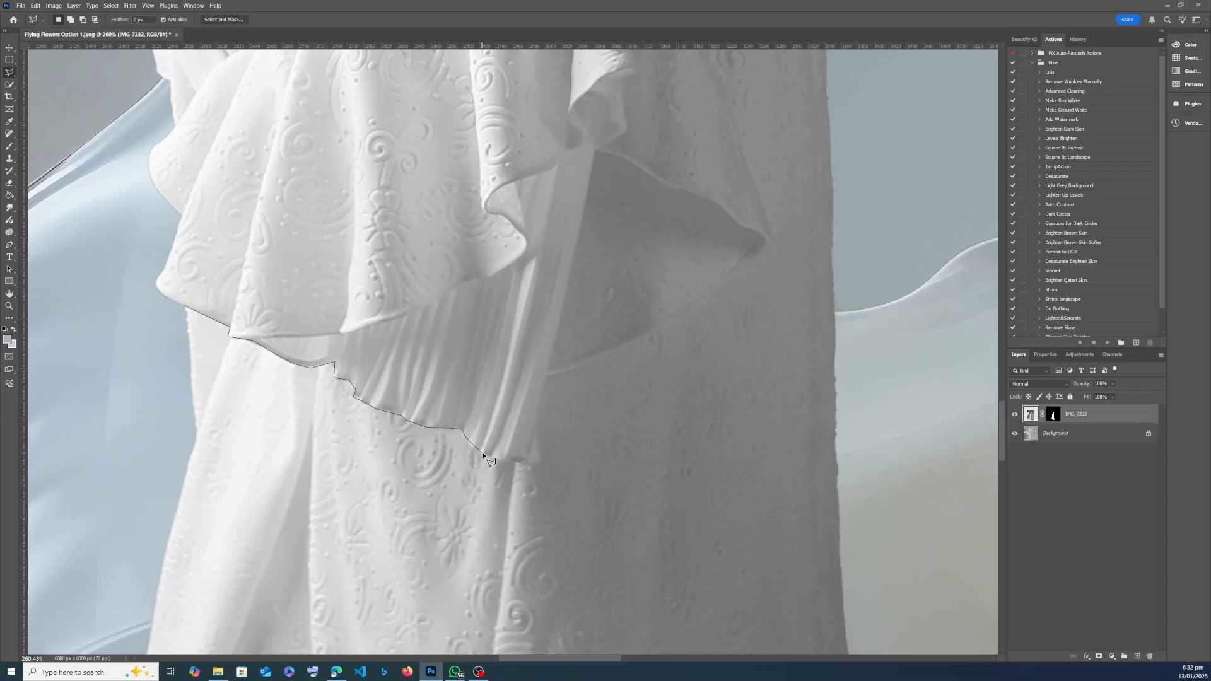
left_click(542, 463)
left_click(538, 428)
left_click(547, 373)
- Close the Polygonal Lasso outline across her skirt and loosely around the whole lower dress below the sleeve and cuff
left_click(687, 311)
left_click(841, 314)
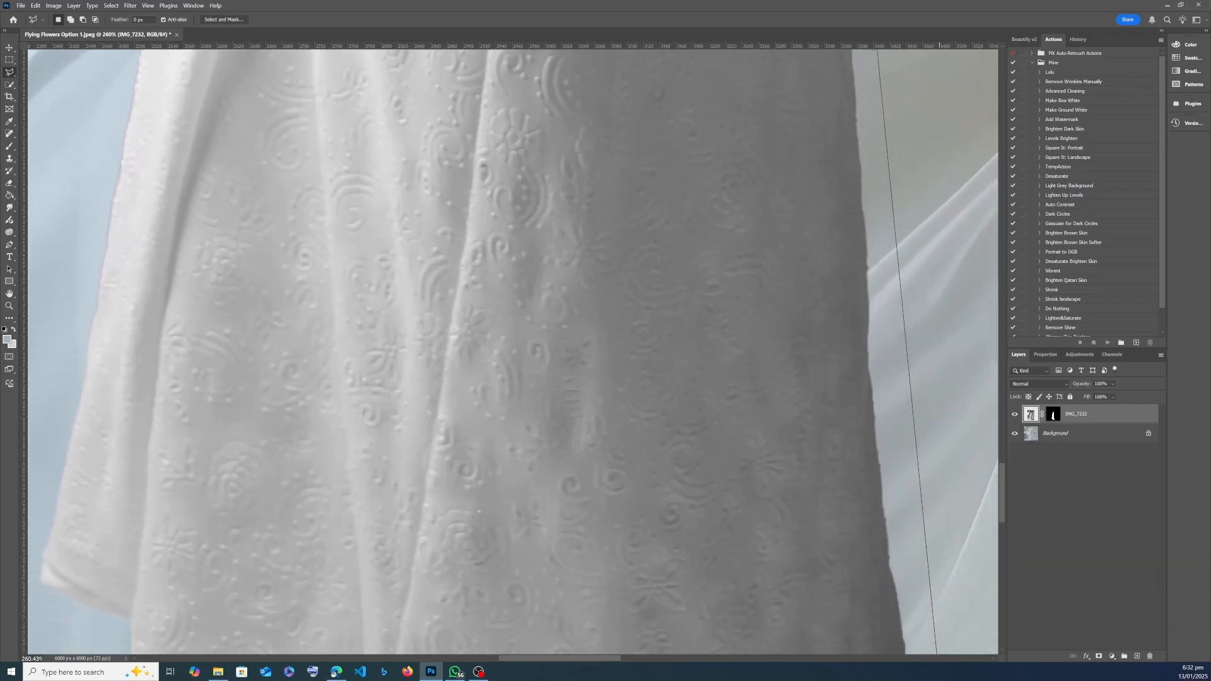
left_click(972, 550)
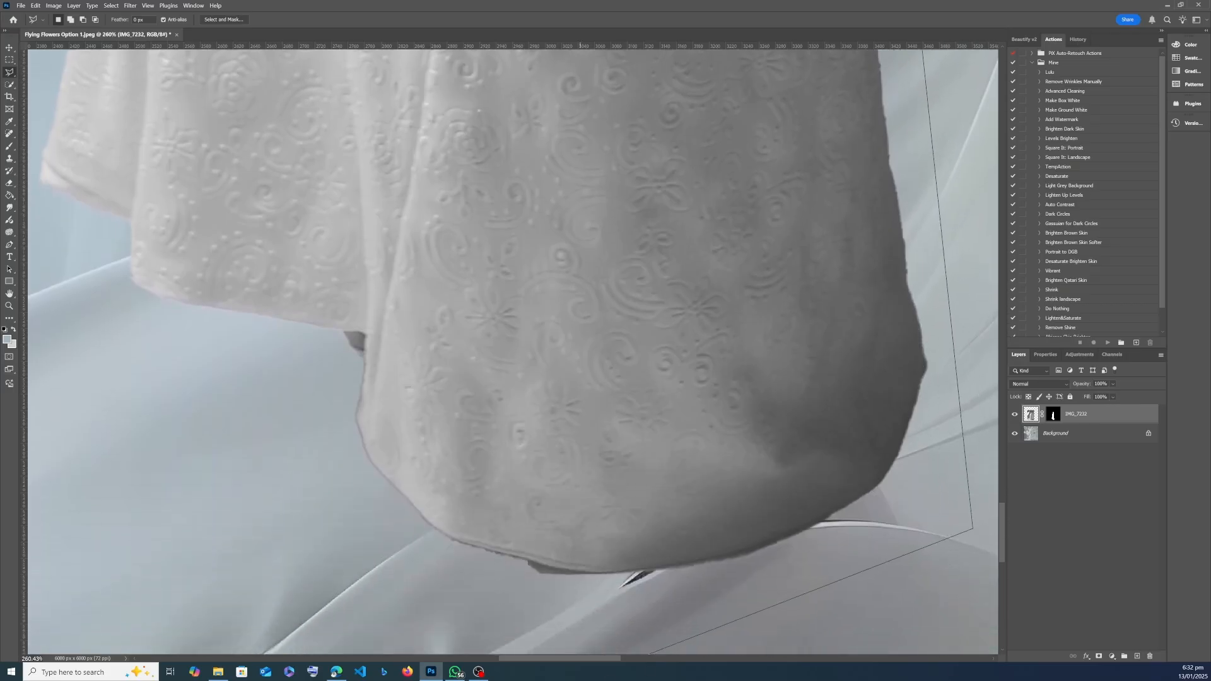
left_click(412, 569)
left_click(86, 238)
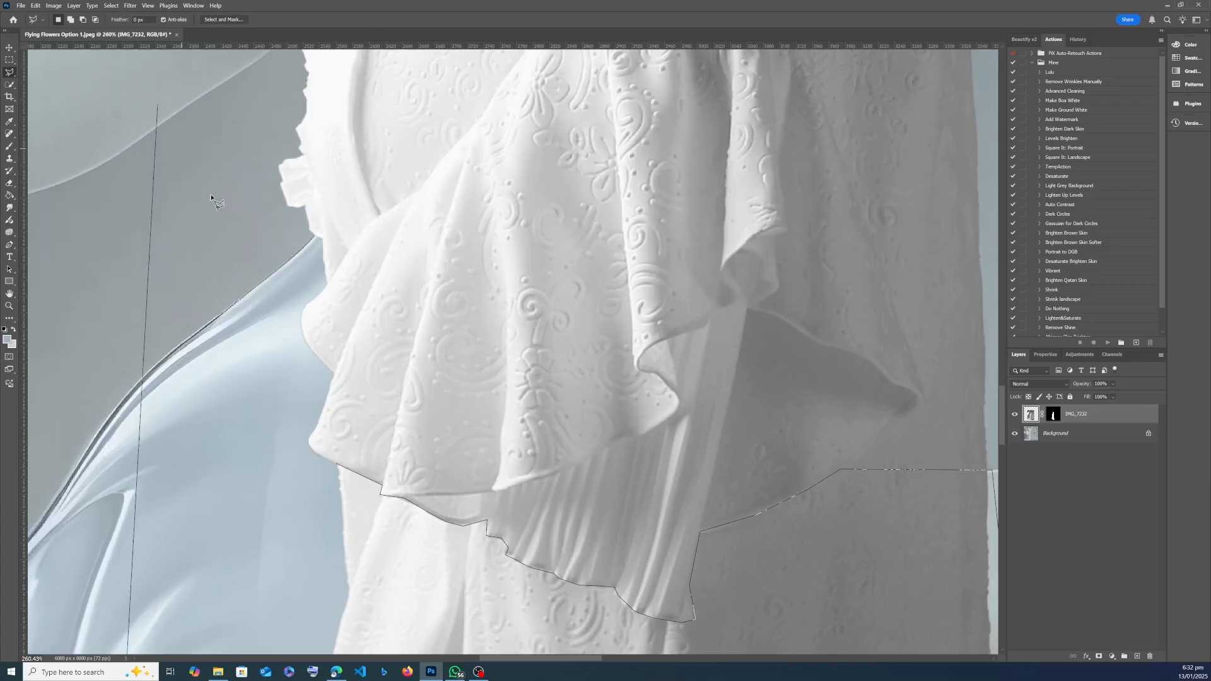
double_click(248, 516)
key("ctrl+0")
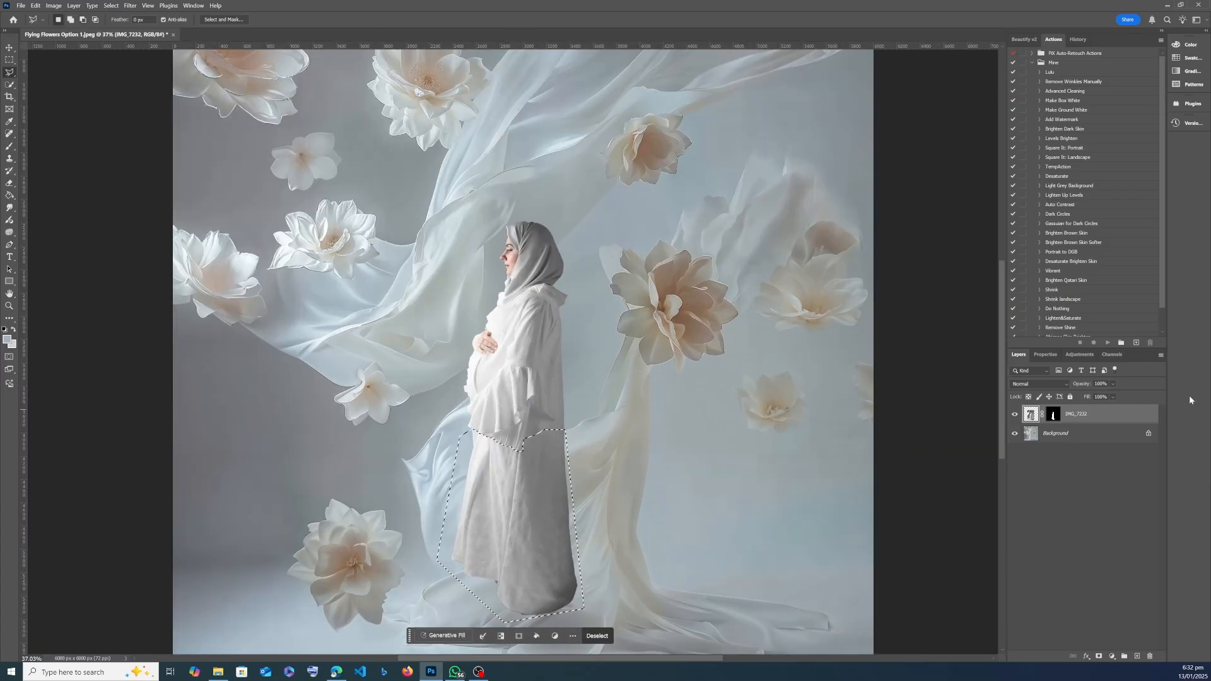
- Set the Brush's foreground colour to black, hex 000000
key("b")
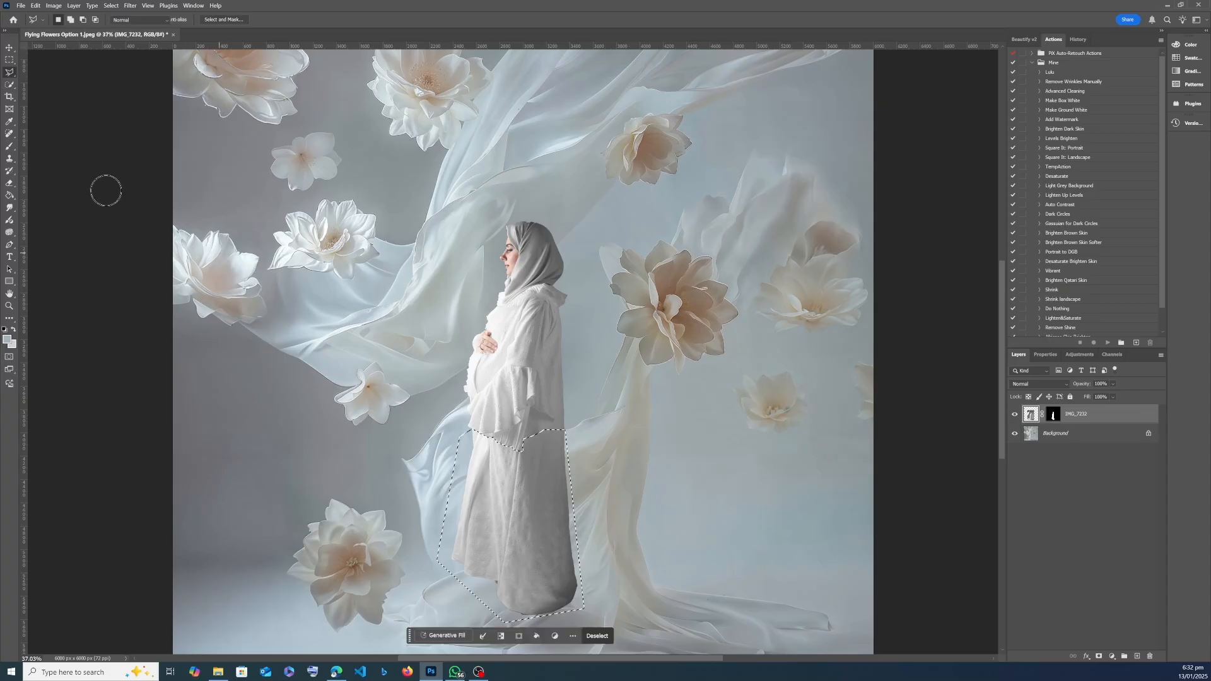
left_click(12, 343)
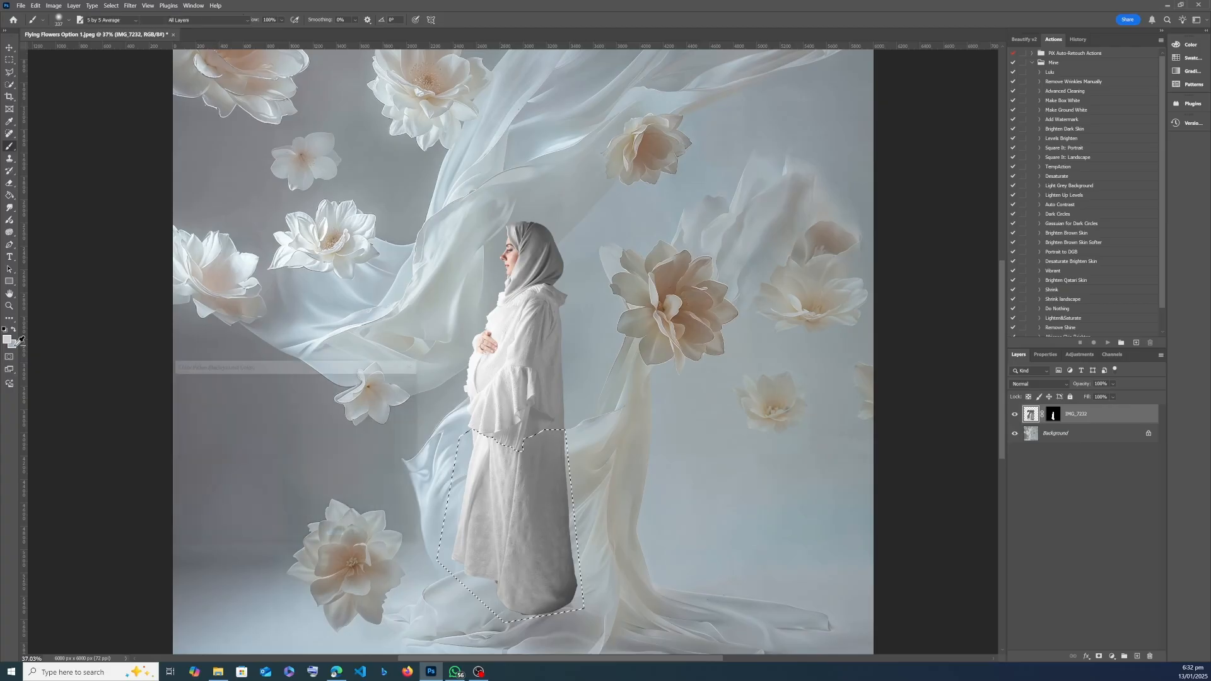
left_click(390, 398)
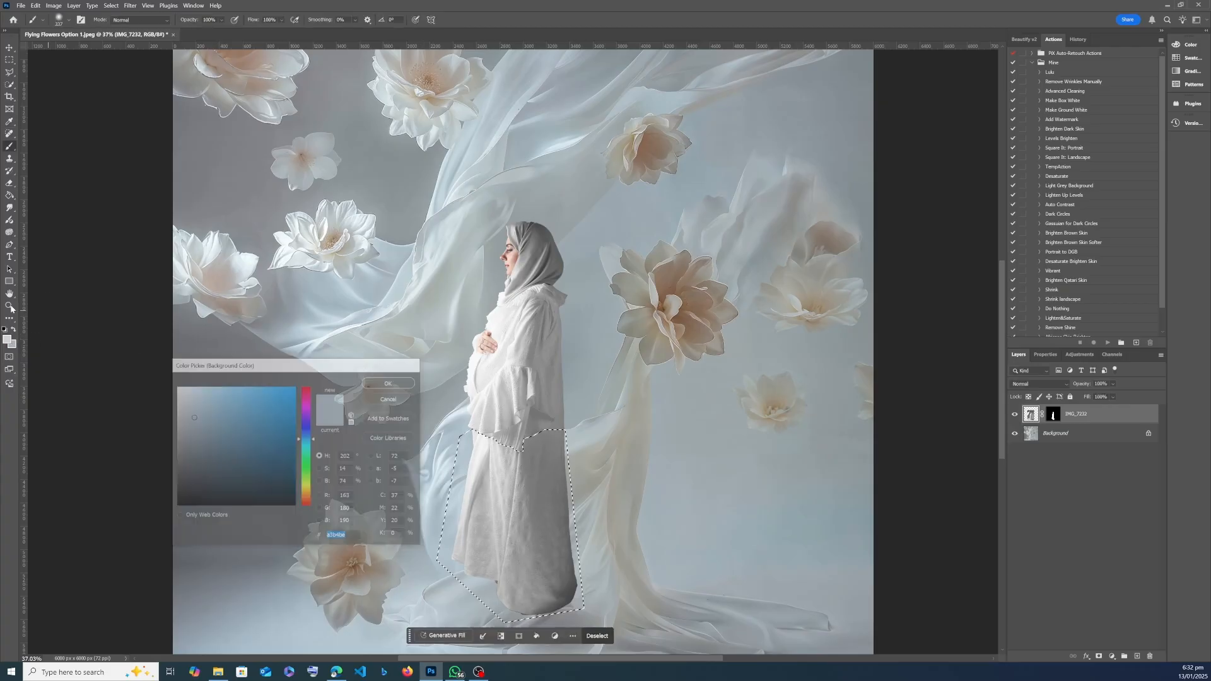
left_click(7, 340)
type("000000")
left_click(390, 382)
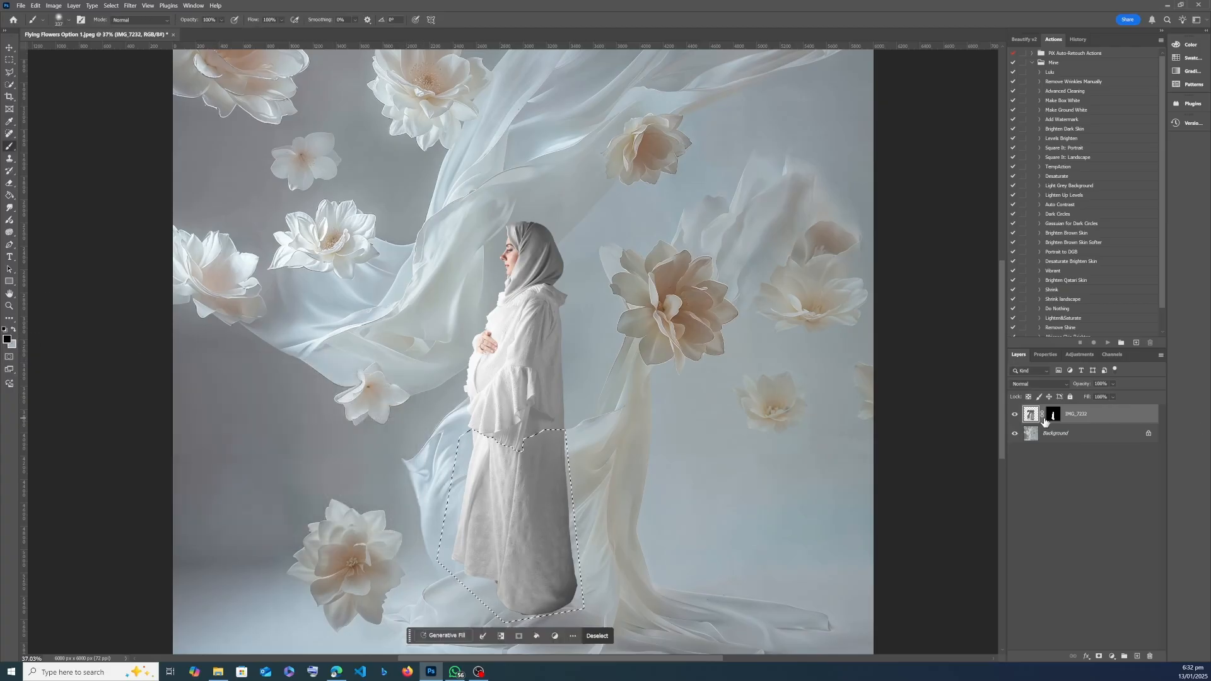
- Paint black on the IMG_7232 layer mask inside the selection to hide the lower dress, and clear the selection
left_click(1056, 413)
left_click_drag(426, 480, 489, 480)
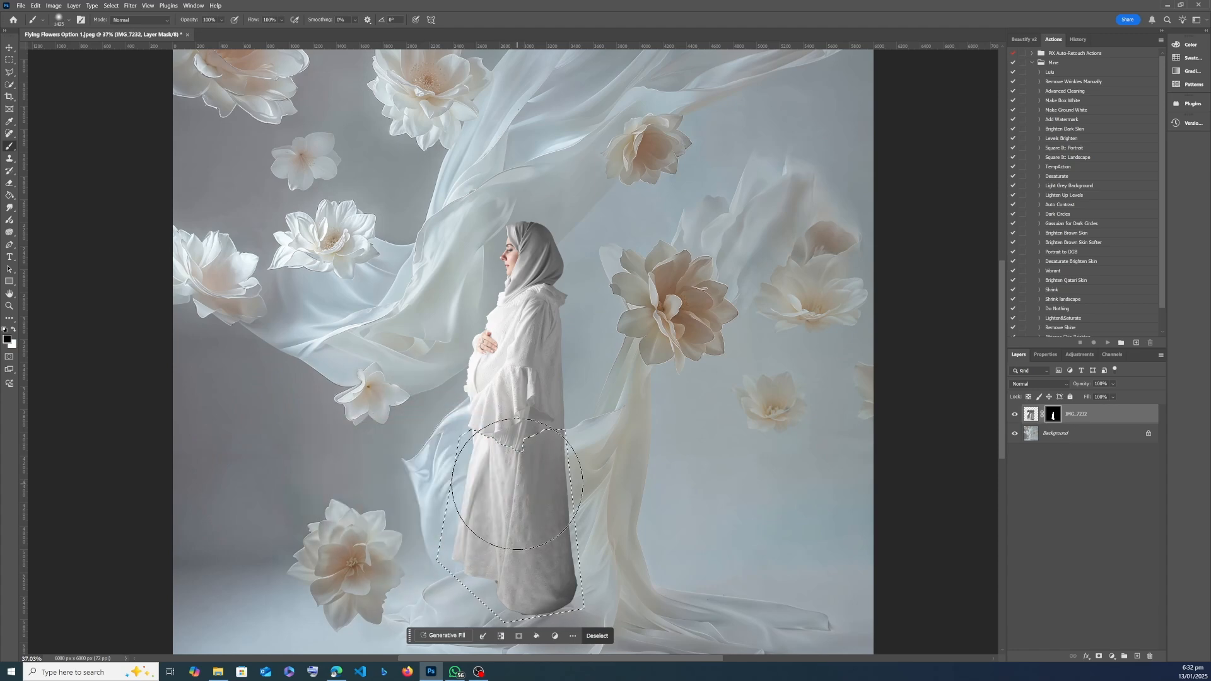
mouse_move(629, 530)
left_mouse_down()
mouse_move(618, 536)
mouse_move(611, 282)
mouse_move(760, 287)
mouse_move(453, 303)
mouse_move(554, 302)
mouse_move(537, 297)
left_mouse_up()
mouse_move(581, 547)
left_mouse_down()
mouse_move(782, 555)
mouse_move(906, 492)
mouse_move(433, 453)
left_mouse_up()
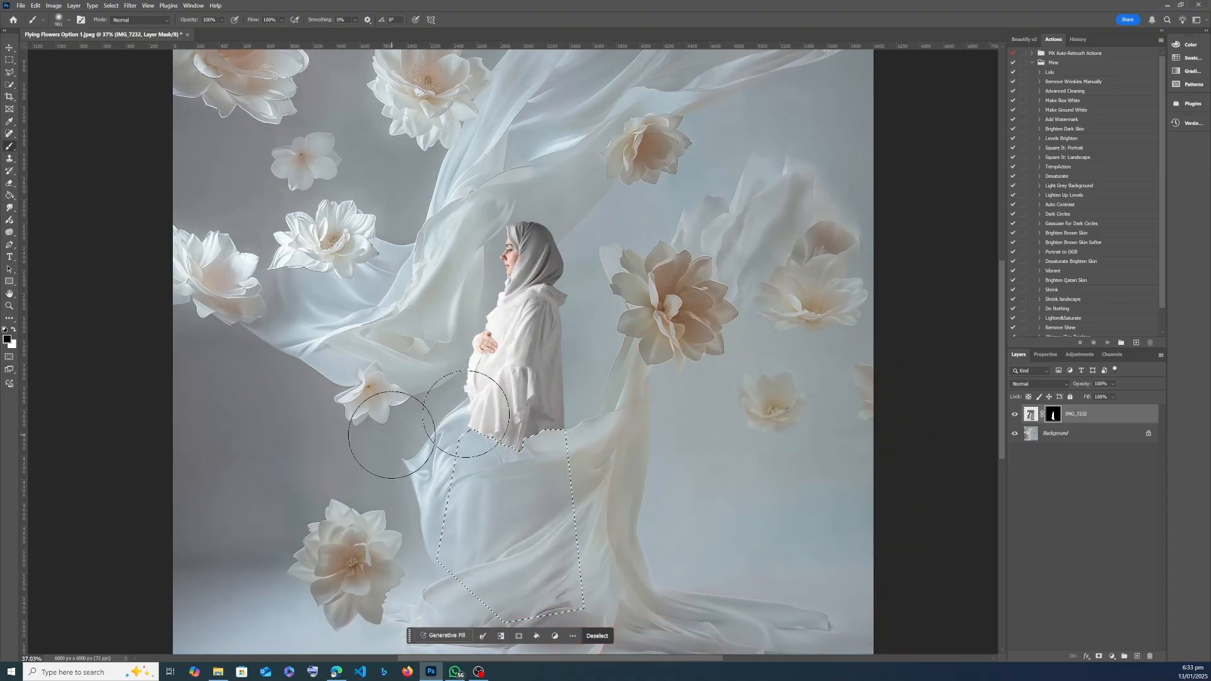
left_click(9, 60)
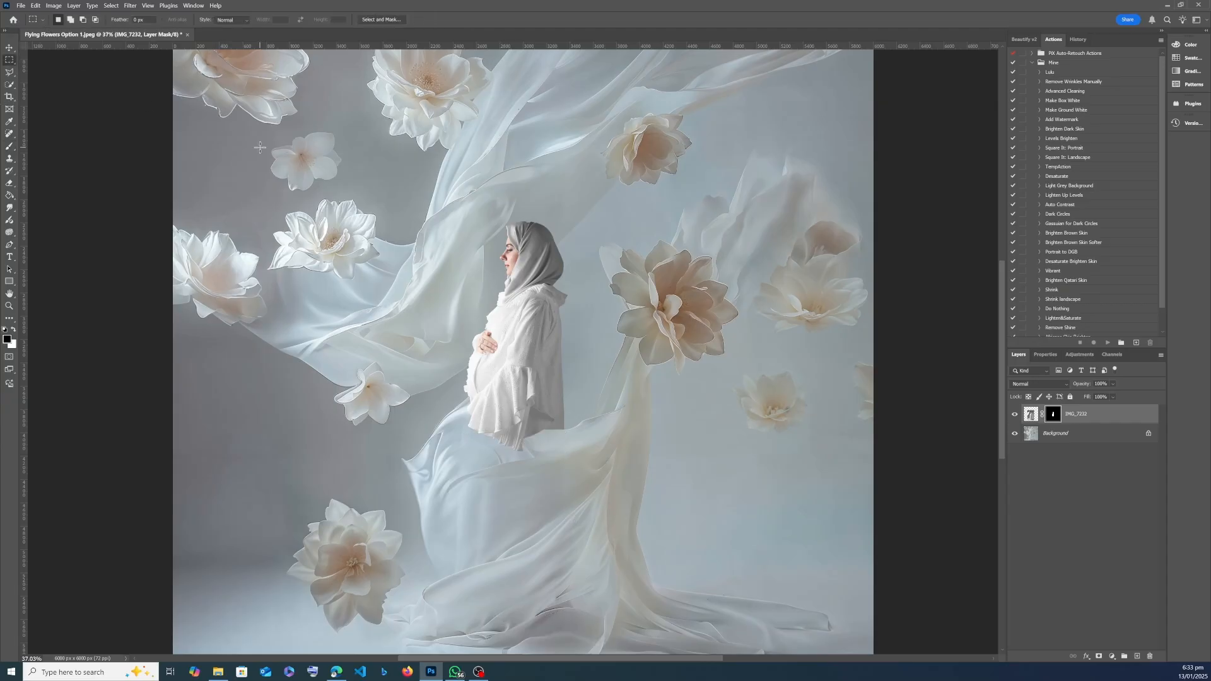
left_click(263, 147)
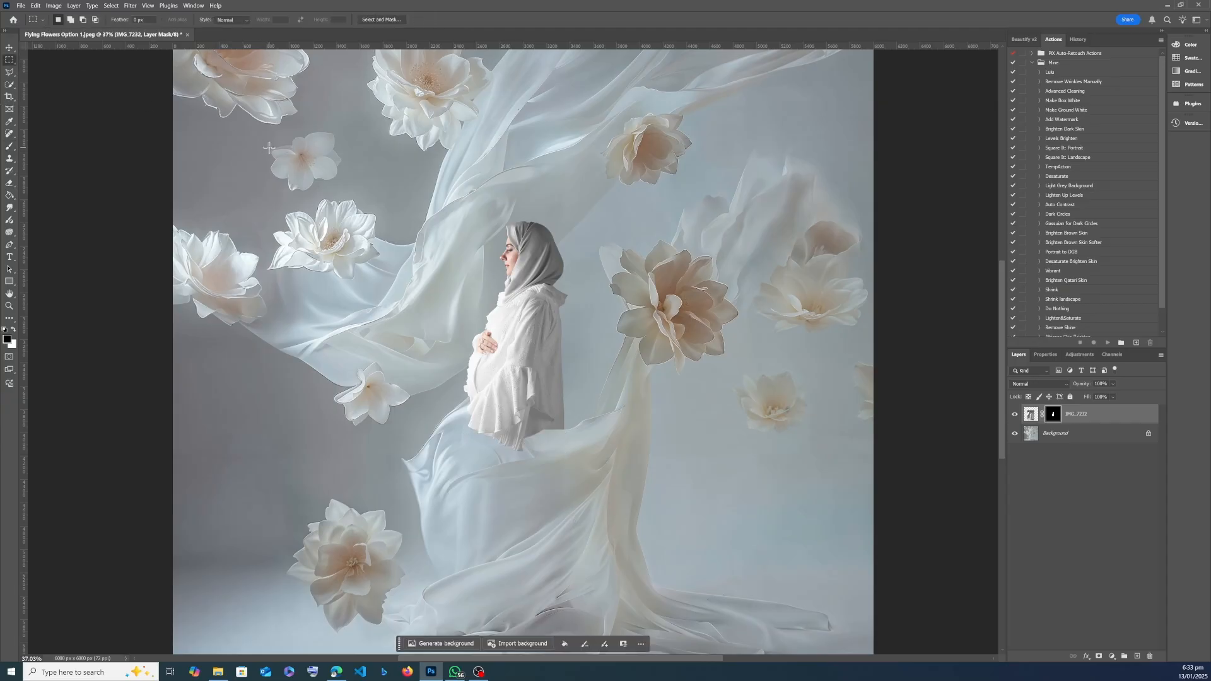
- Add a new layer above IMG_7232 and brush pale blue and grey tones sampled from the flowing fabric over her figure
scroll(525, 453, "up", 4)
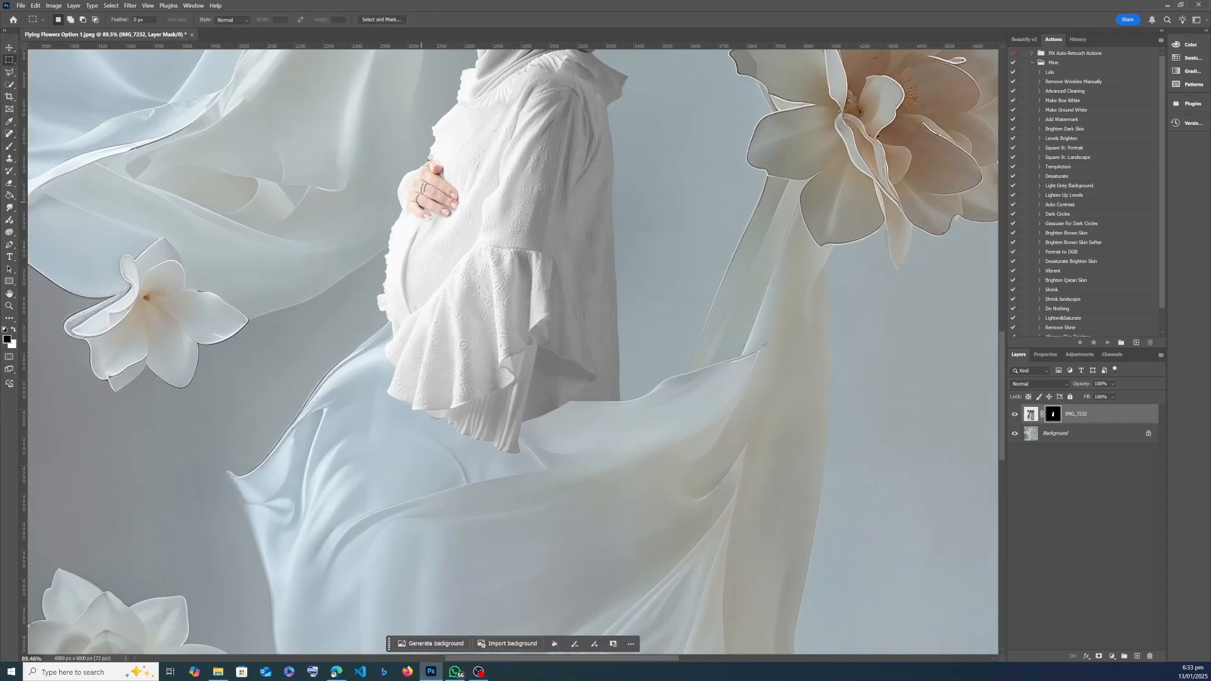
scroll(429, 189, "up", 5)
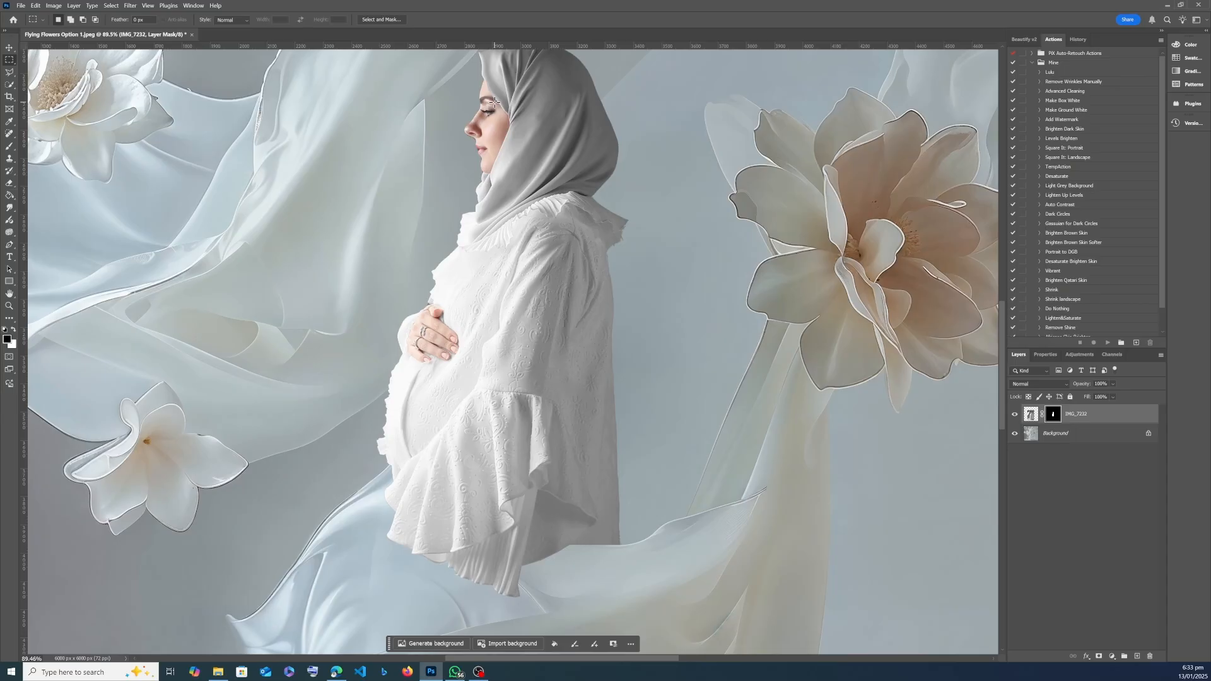
left_click(1136, 658)
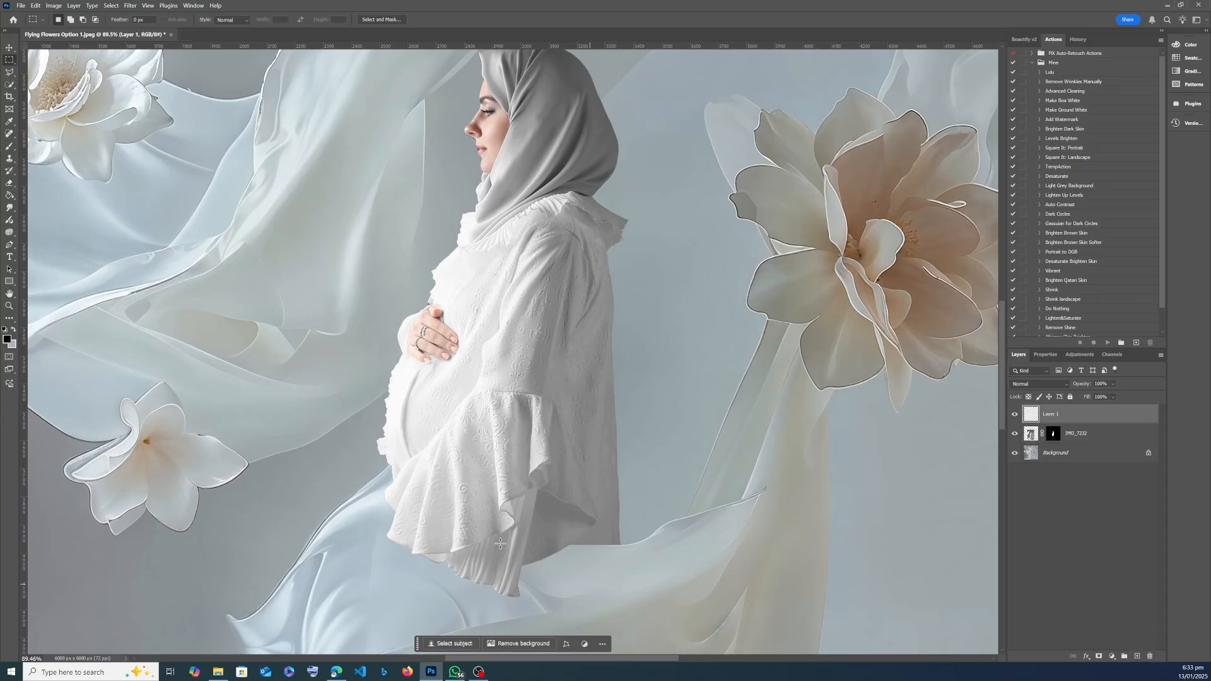
left_click(8, 150)
scroll(419, 446, "down", 4)
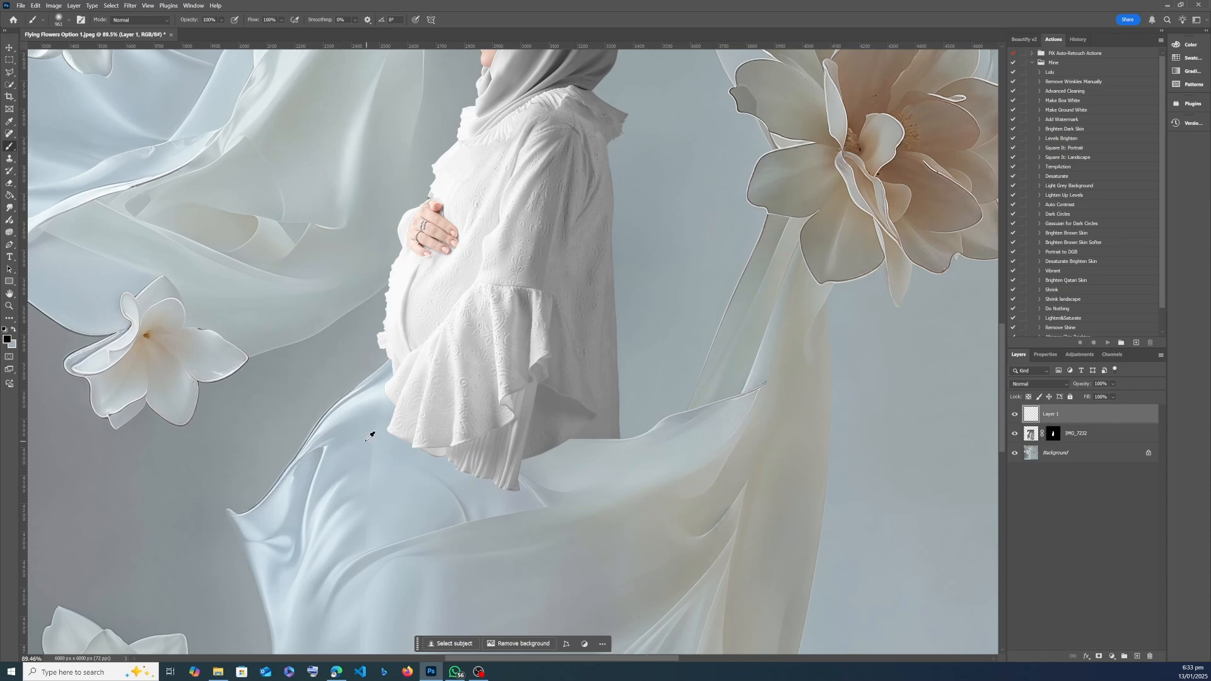
mouse_move(365, 432)
left_mouse_down()
mouse_move(405, 67)
mouse_move(554, 540)
mouse_move(518, 51)
left_mouse_up()
left_click(510, 587, "alt")
- Sample a warm beige tone from the large peach flower and paint it down her back and sleeve
scroll(608, 422, "down", 4)
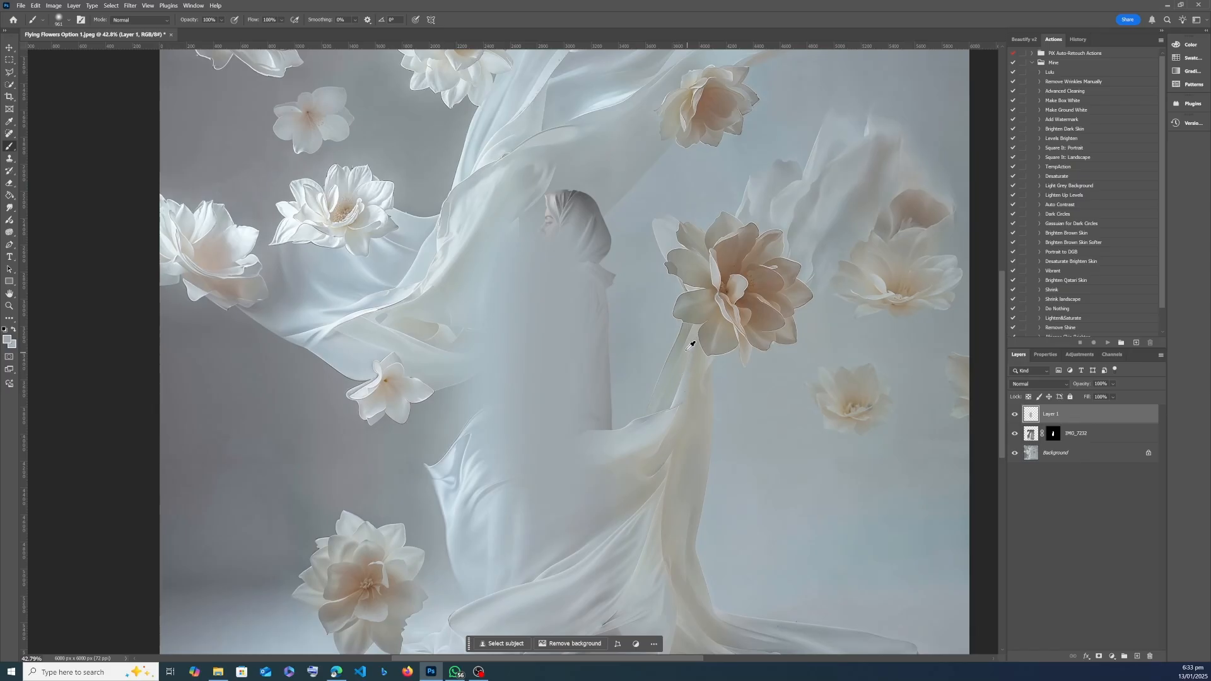
left_click(721, 310, "alt")
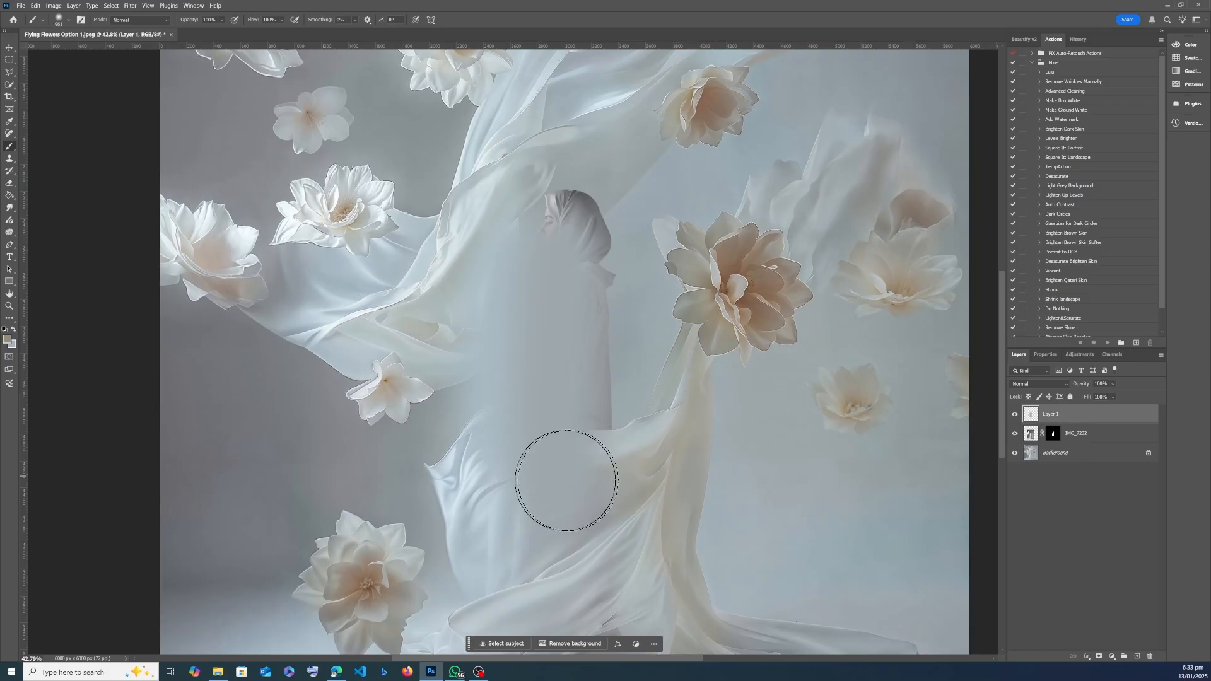
left_click_drag(562, 482, 568, 243)
- Set the painted layer's blend mode to Color and clip it to the IMG_7232 layer
left_click(1037, 384)
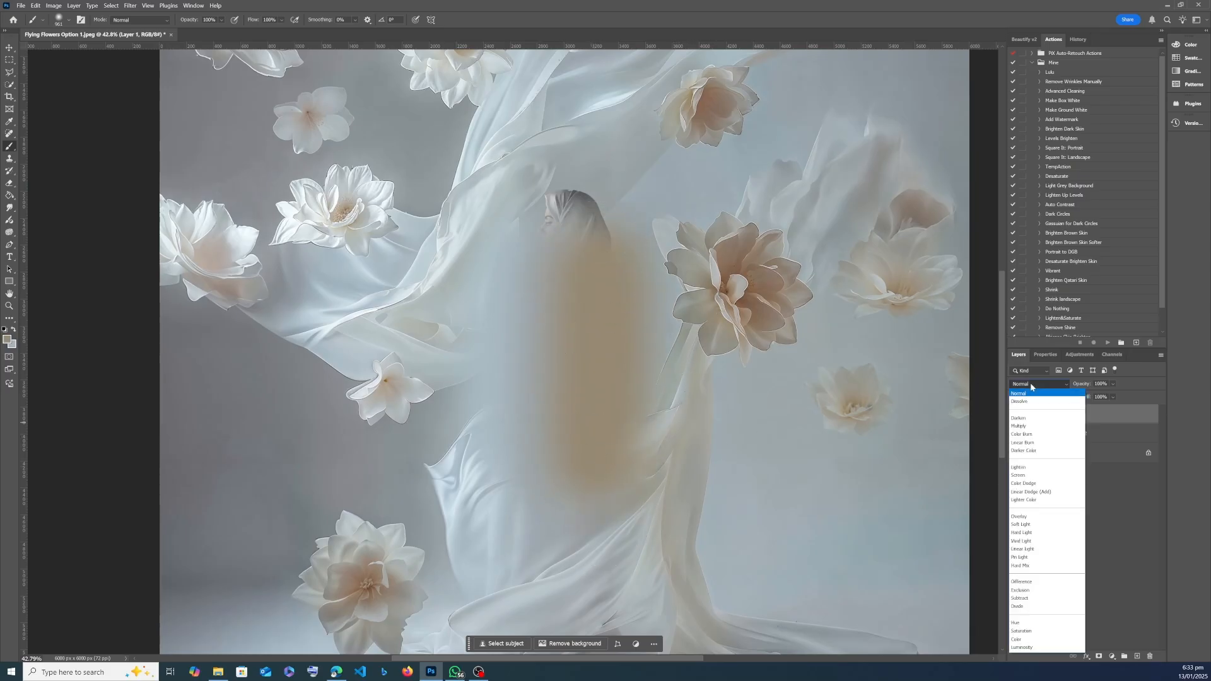
left_click(1016, 641)
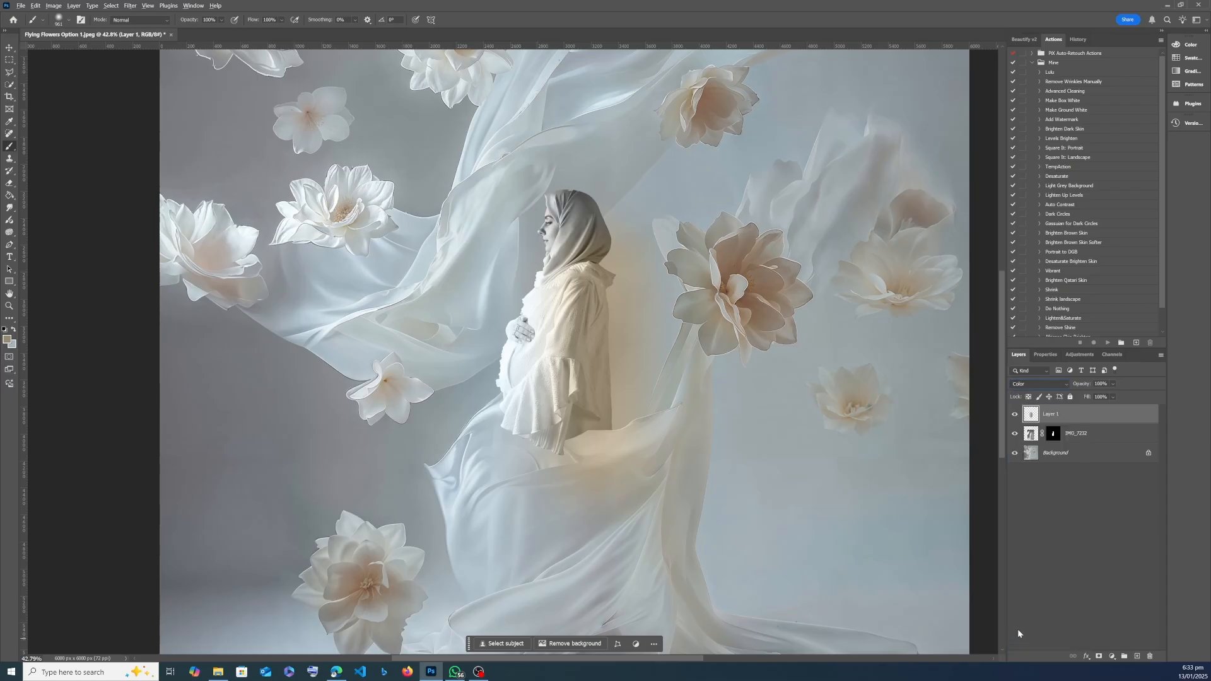
key("ctrl+alt+g")
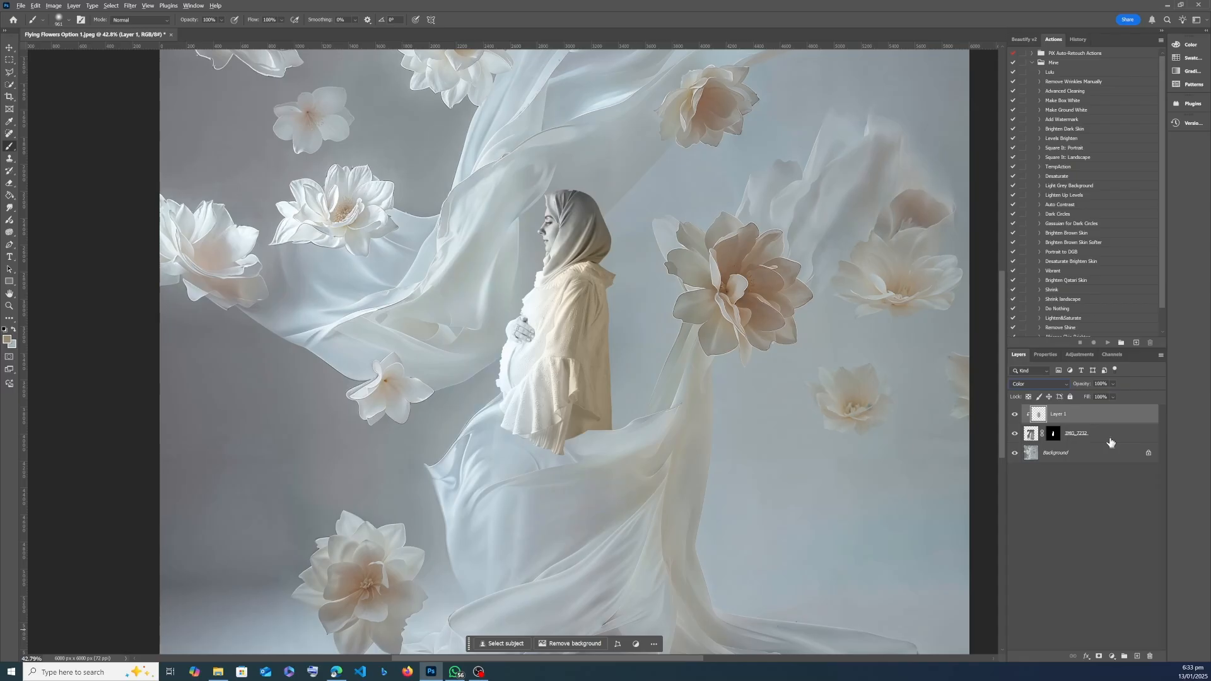
right_click(1058, 413)
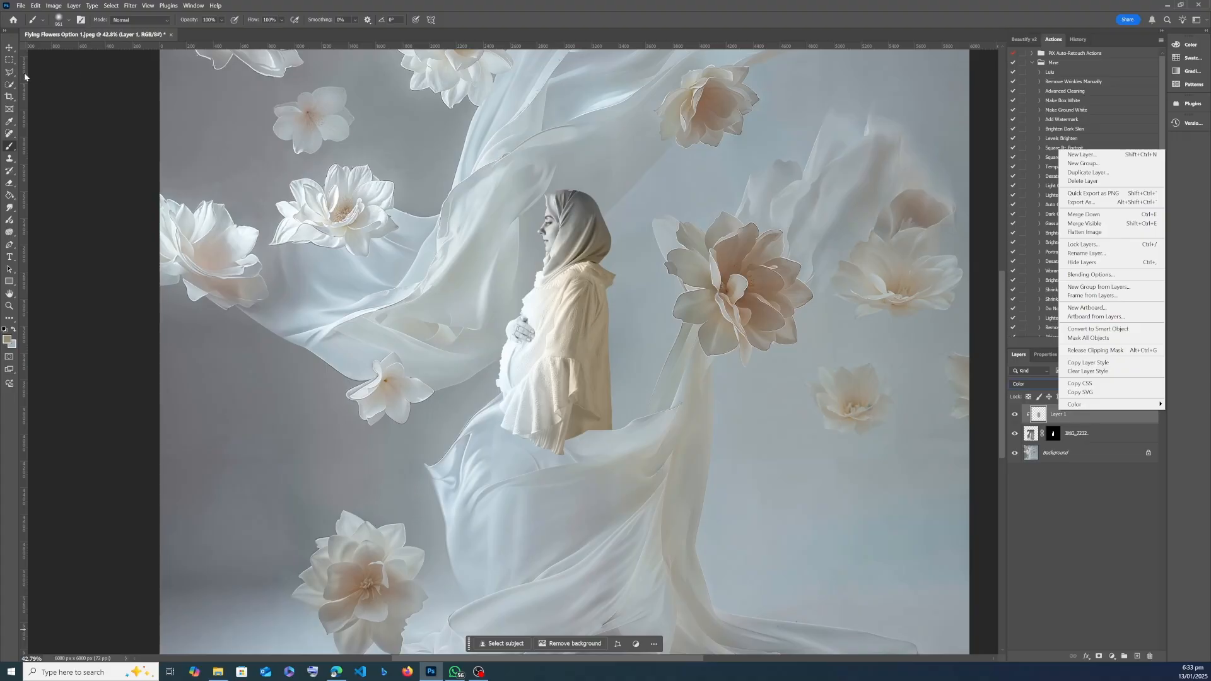
left_click(10, 59)
- Hide Layer 1 and select her face on the IMG_7232 layer with the Quick Selection tool
scroll(540, 311, "up", 3)
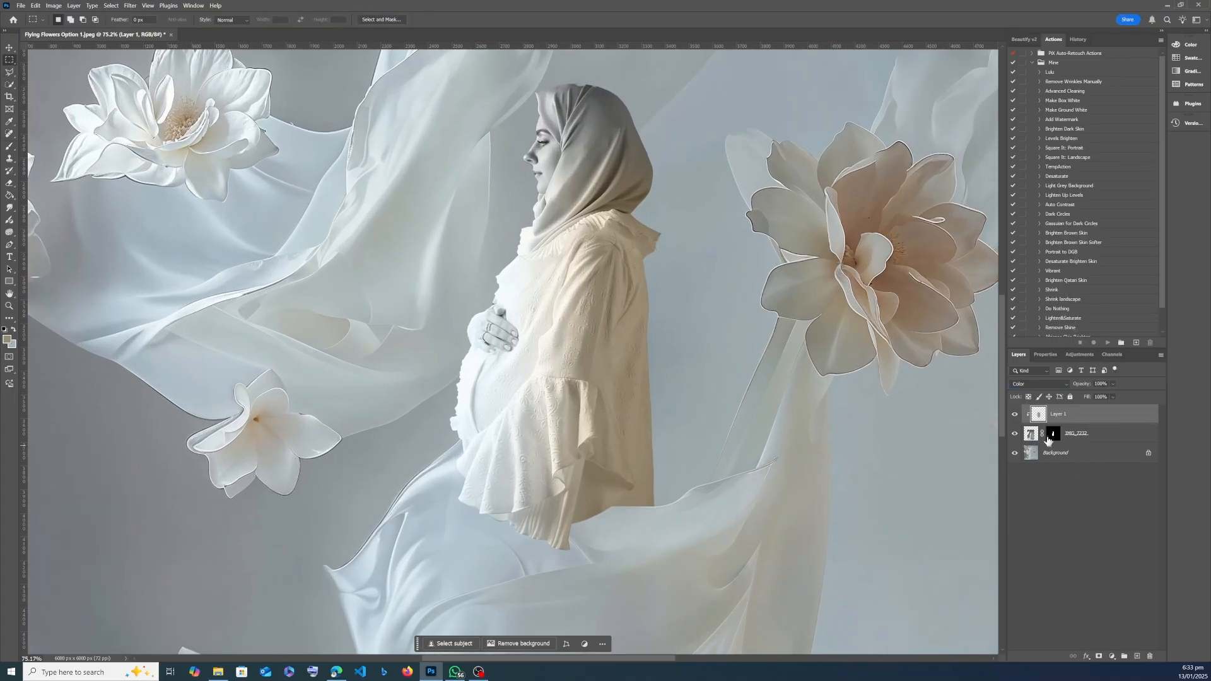
scroll(713, 300, "up", 2)
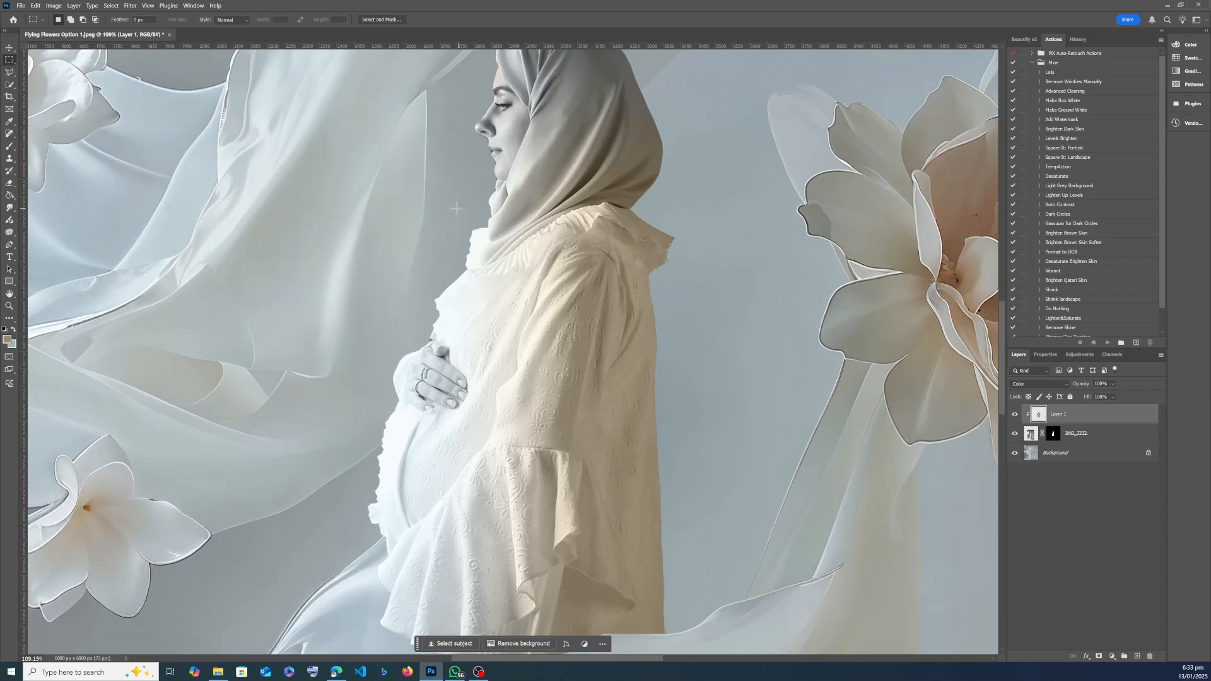
scroll(714, 300, "up", 3)
left_click(8, 84)
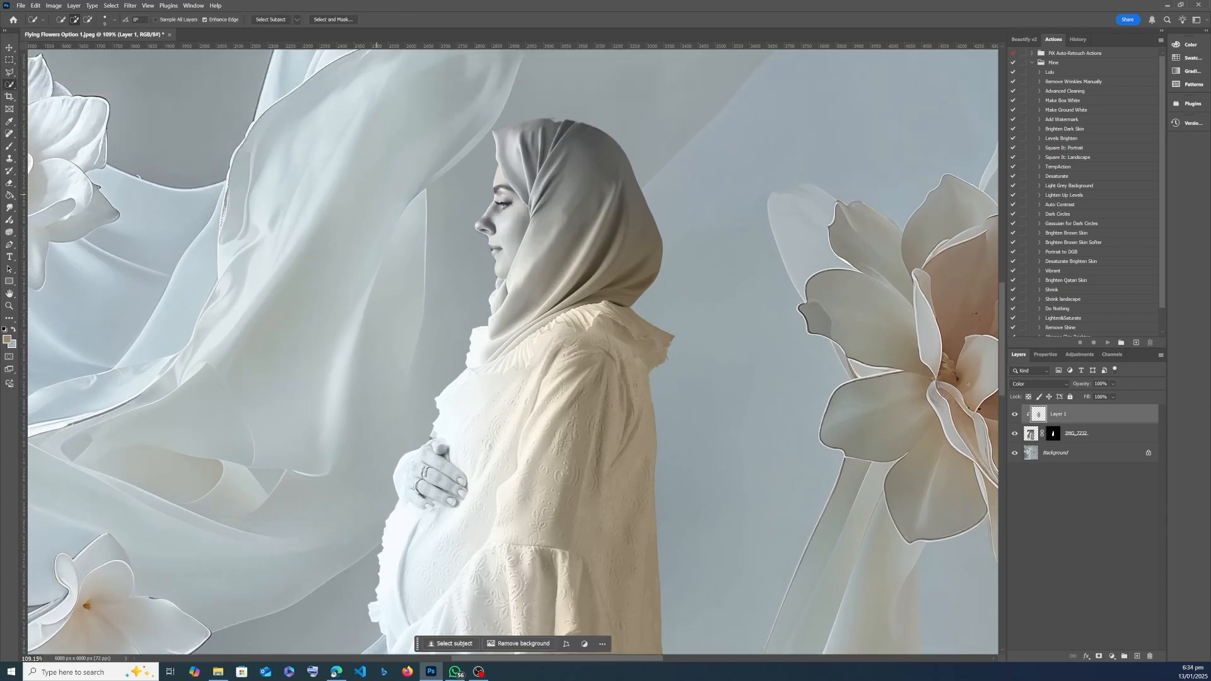
left_click(1013, 416)
scroll(500, 209, "up", 6)
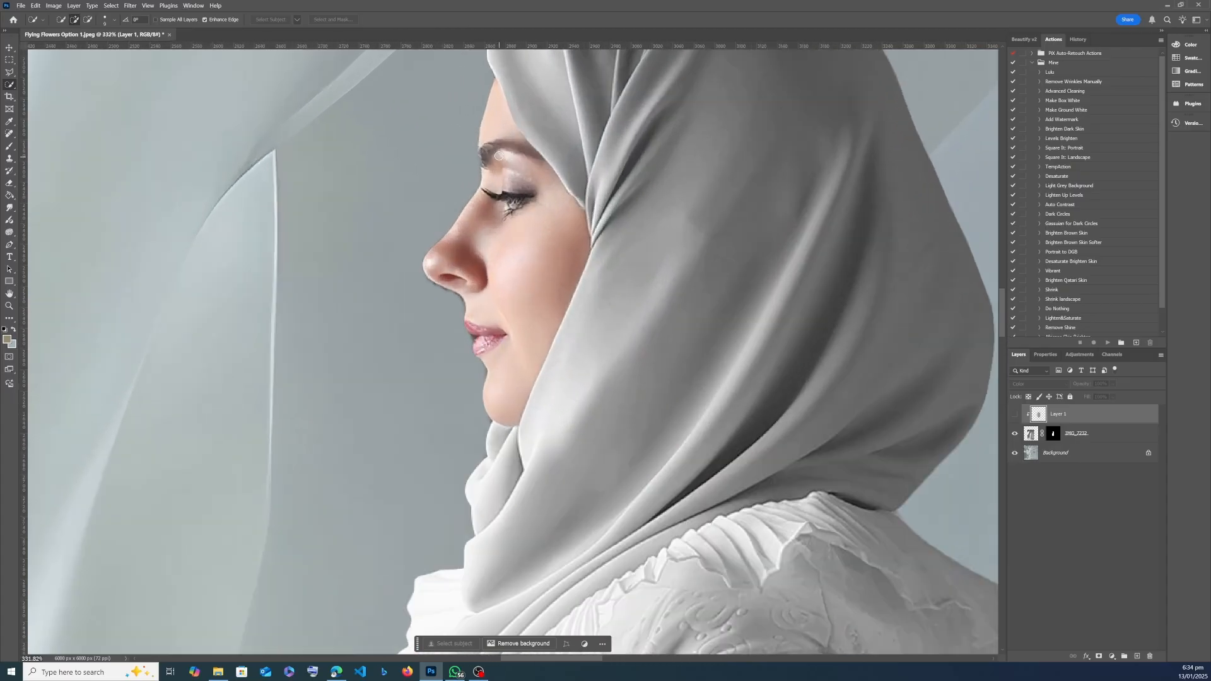
mouse_move(498, 153)
left_mouse_down()
mouse_move(510, 341)
mouse_move(528, 274)
left_mouse_up()
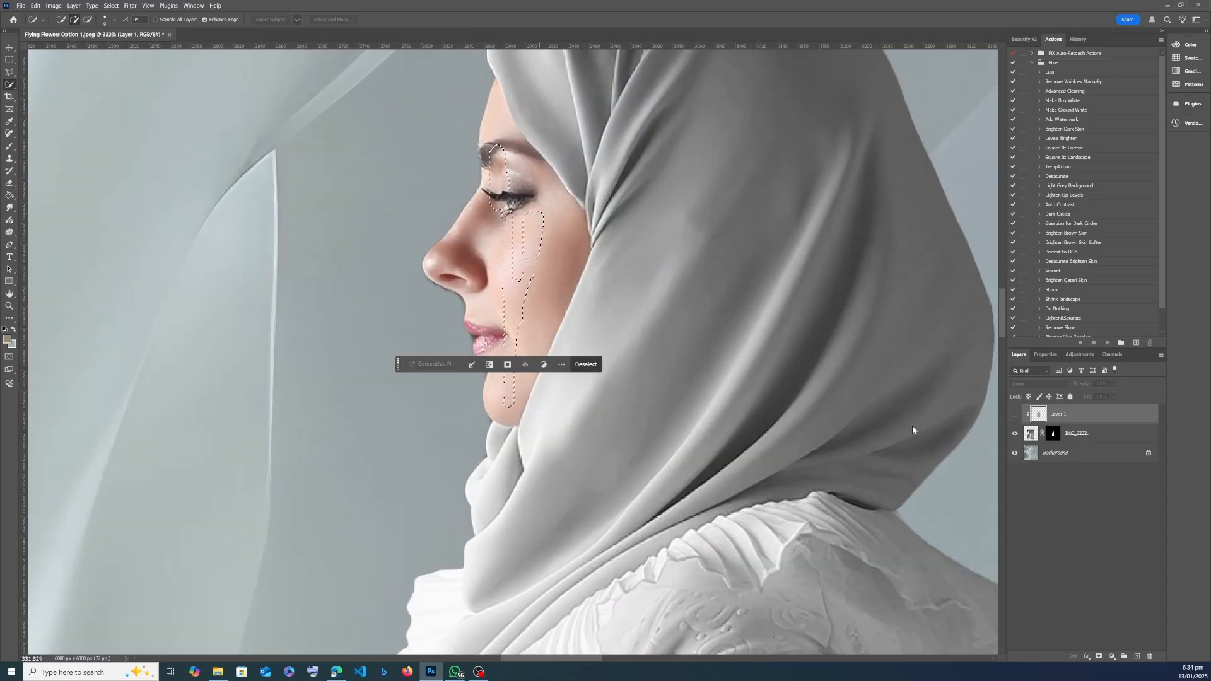
key("ctrl+d")
left_click(1031, 433)
mouse_move(514, 397)
left_mouse_down()
mouse_move(524, 183)
mouse_move(500, 124)
left_mouse_up()
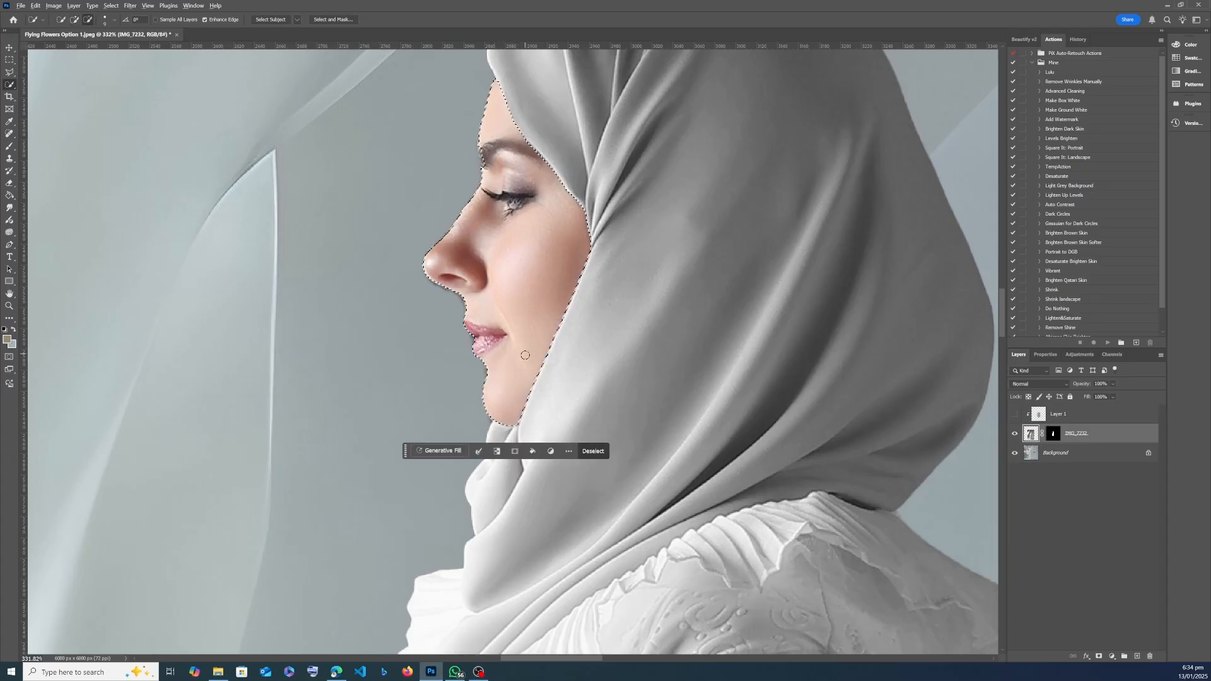
left_click_drag(483, 161, 482, 140)
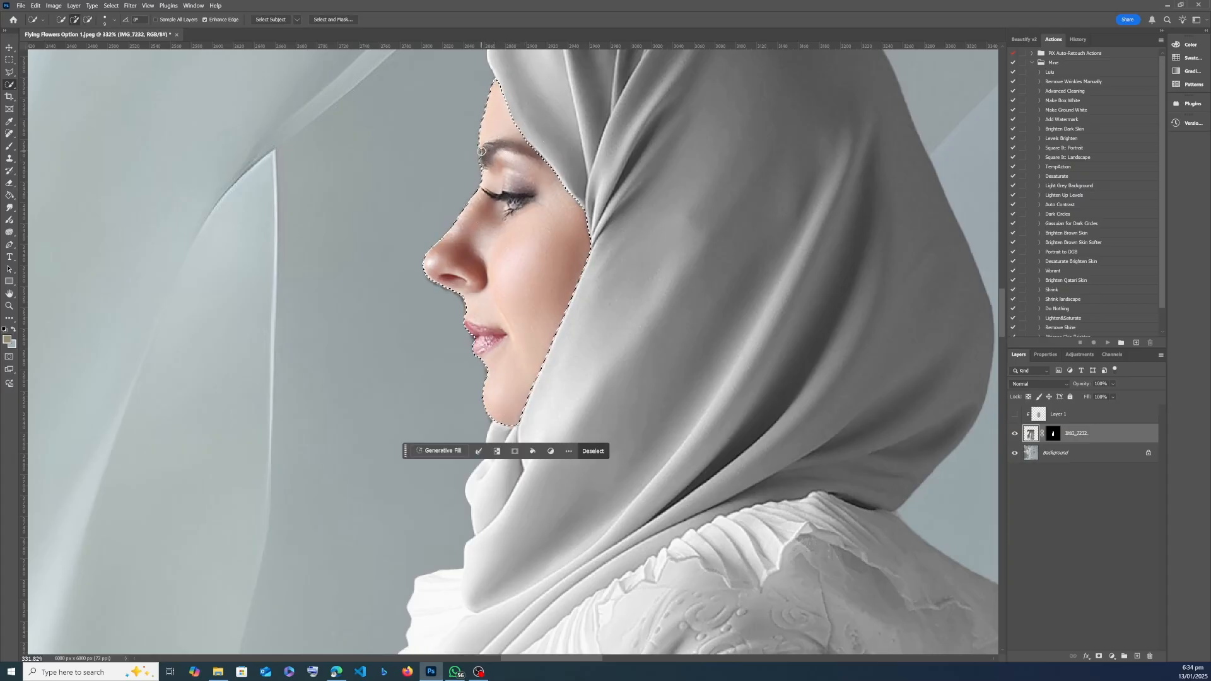
- Show Layer 1 again, erase its colour tint inside the face selection, and deselect
left_click(1015, 414)
left_click(1072, 413)
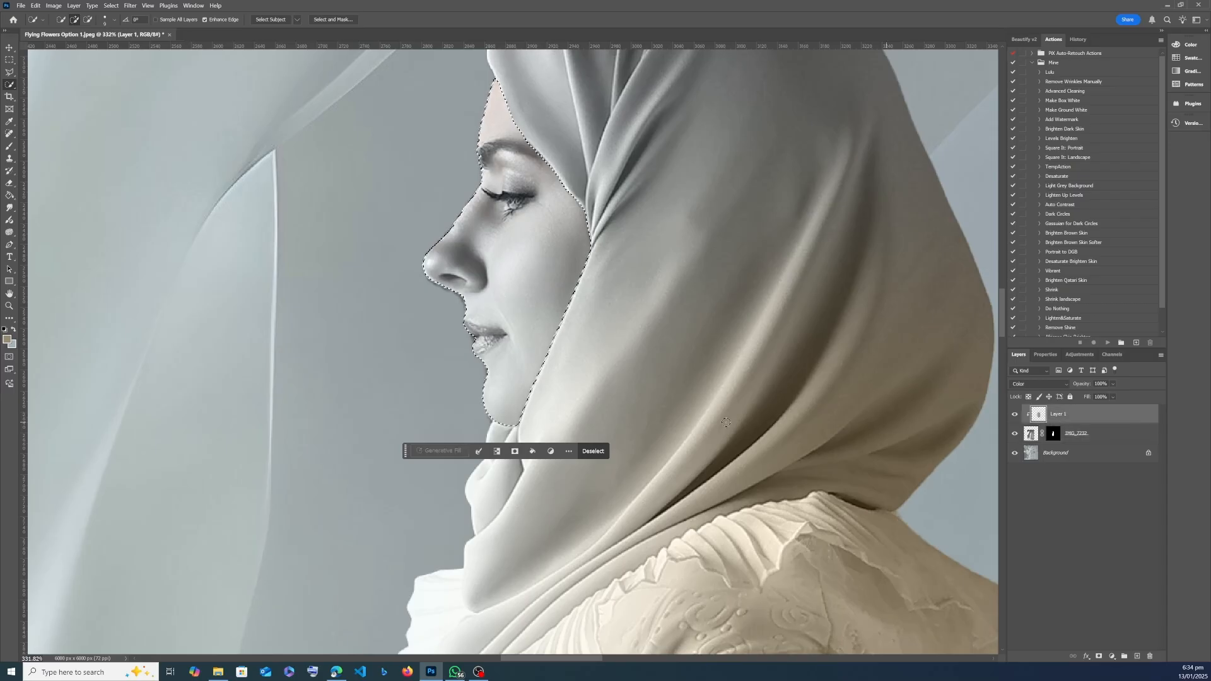
key("e")
left_click_drag(523, 373, 549, 277)
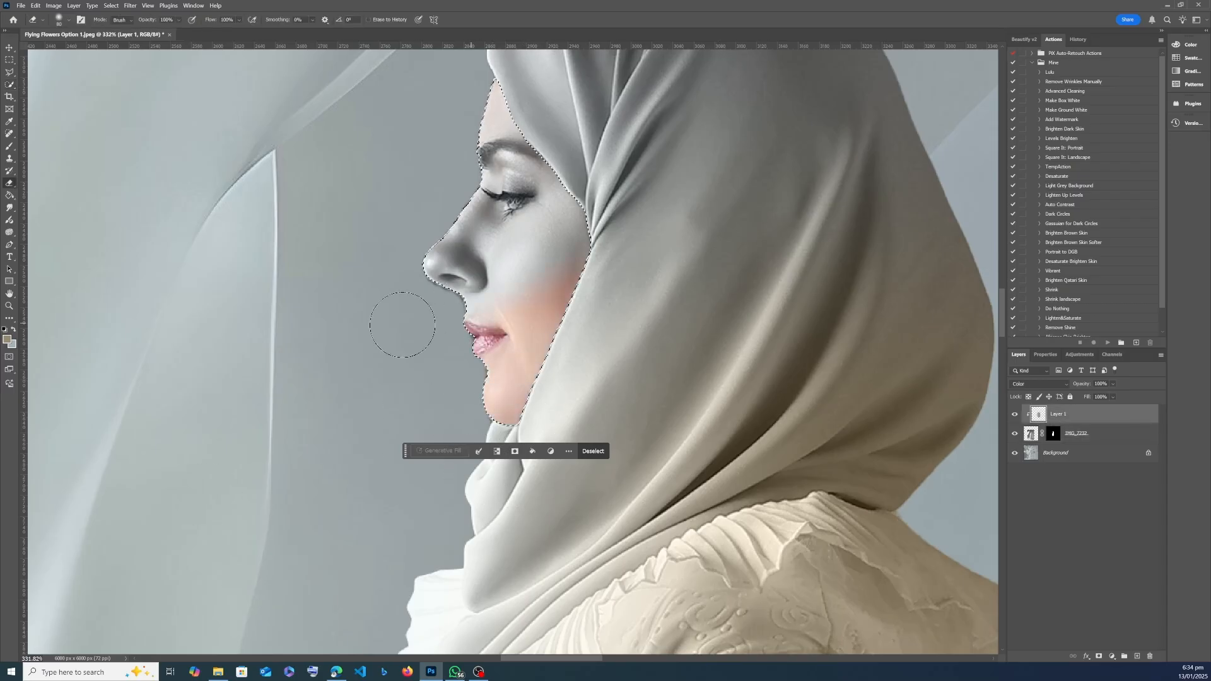
key("Delete")
left_click(10, 60)
key("ctrl+d")
- Inspect the tinted hand up close and the figure's overall colour blend with the backdrop
left_click_drag(1004, 300, 1004, 367)
scroll(155, 296, "up", 3)
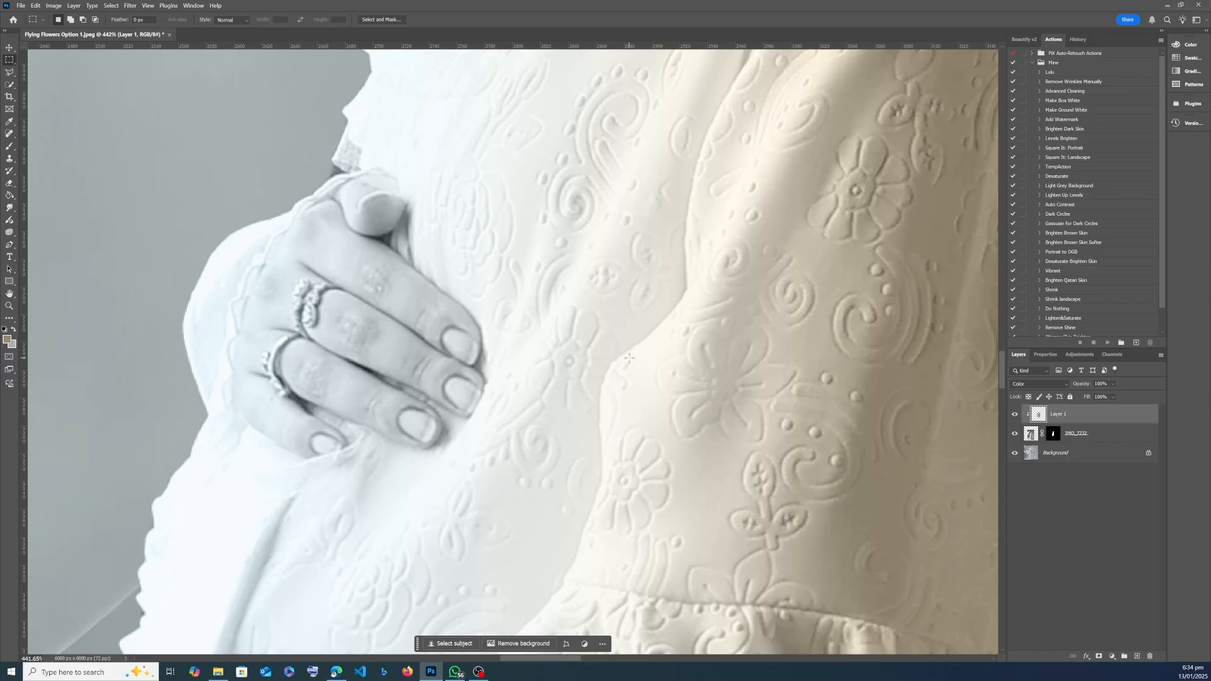
scroll(788, 334, "down", 10)
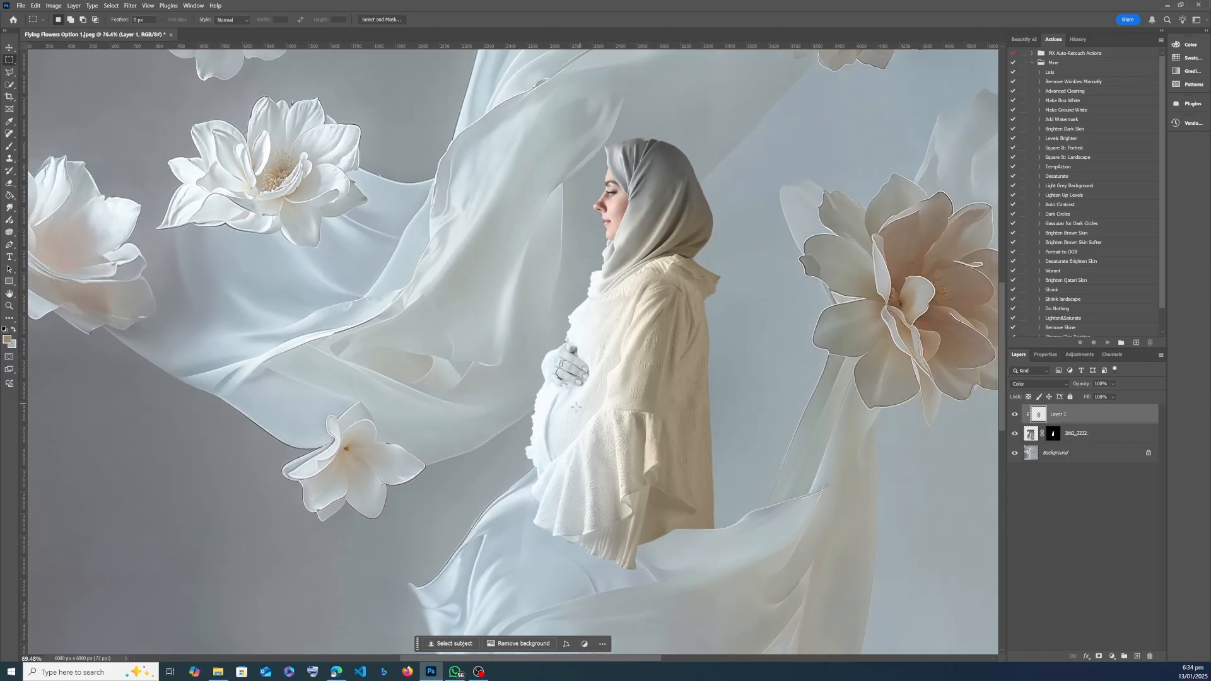
scroll(672, 450, "down", 2)
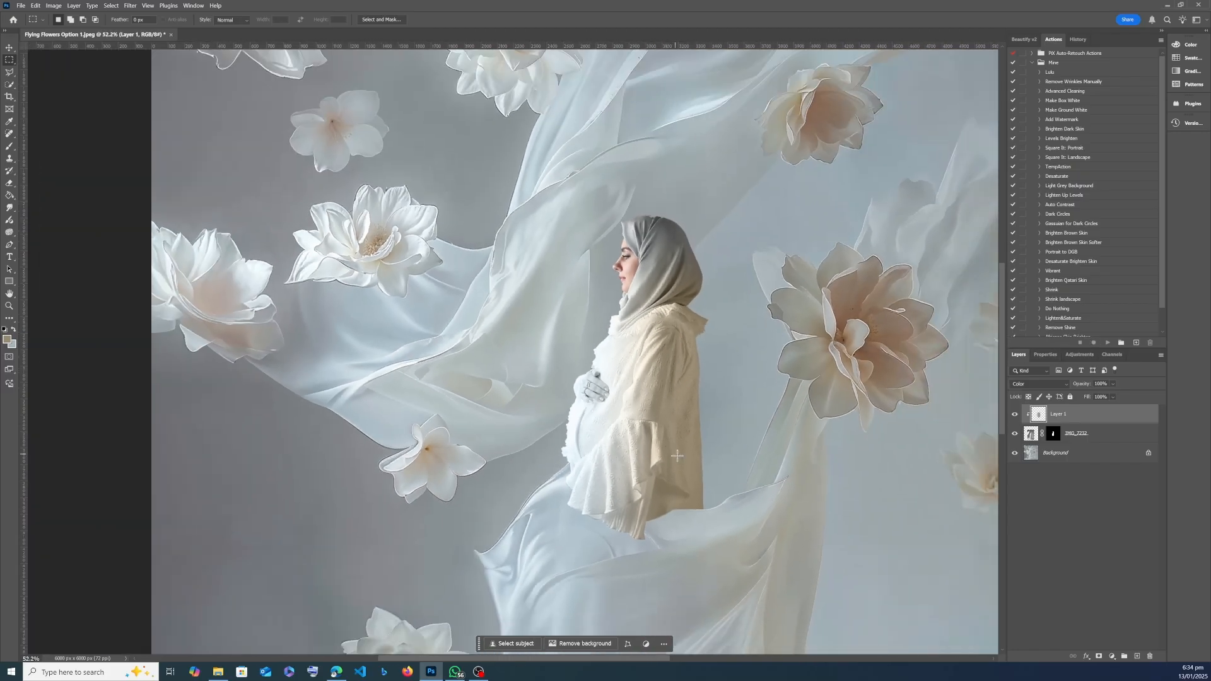
scroll(677, 456, "down", 4)
scroll(538, 449, "up", 4)
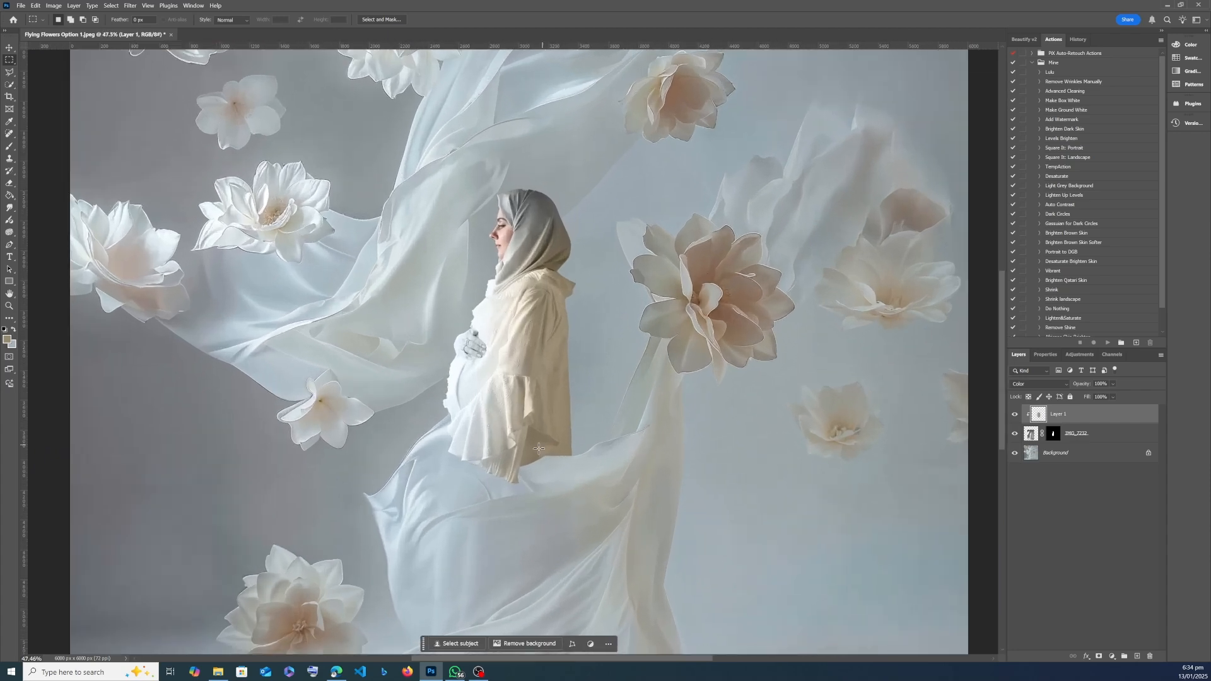
- Select the fingers and thumb of her hand on the IMG_7232 layer with the Quick Selection tool, leaving out the sleeve cuff
scroll(538, 448, "up", 2)
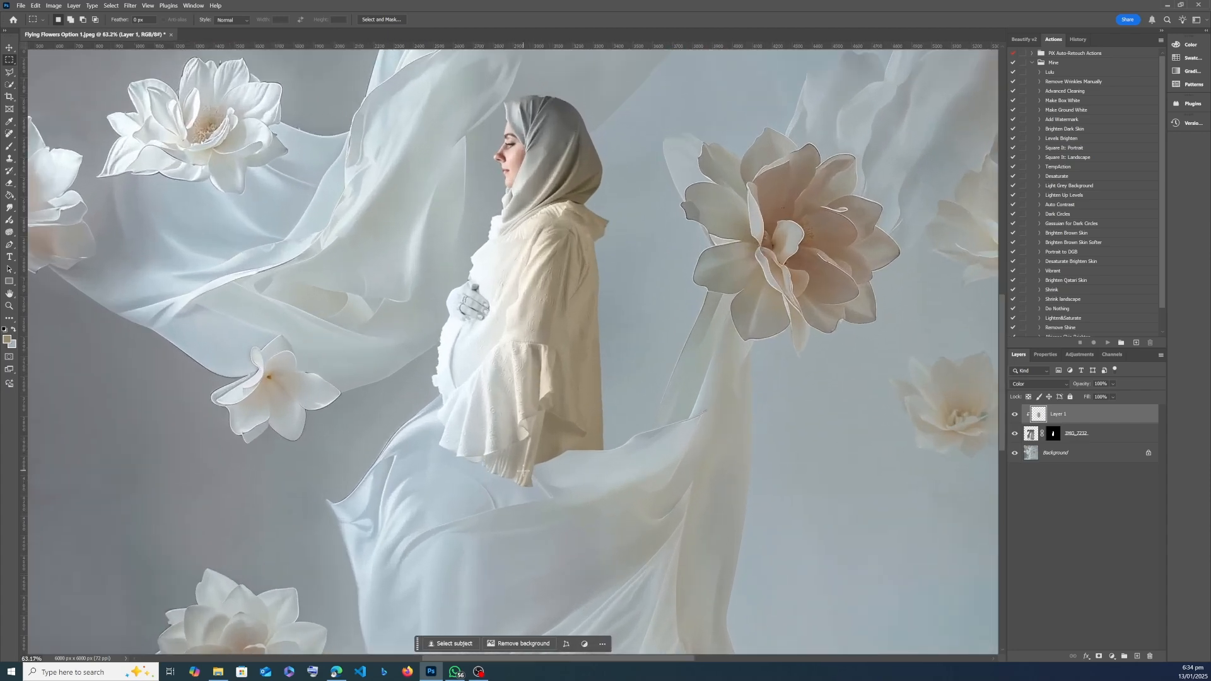
scroll(491, 230, "up", 12)
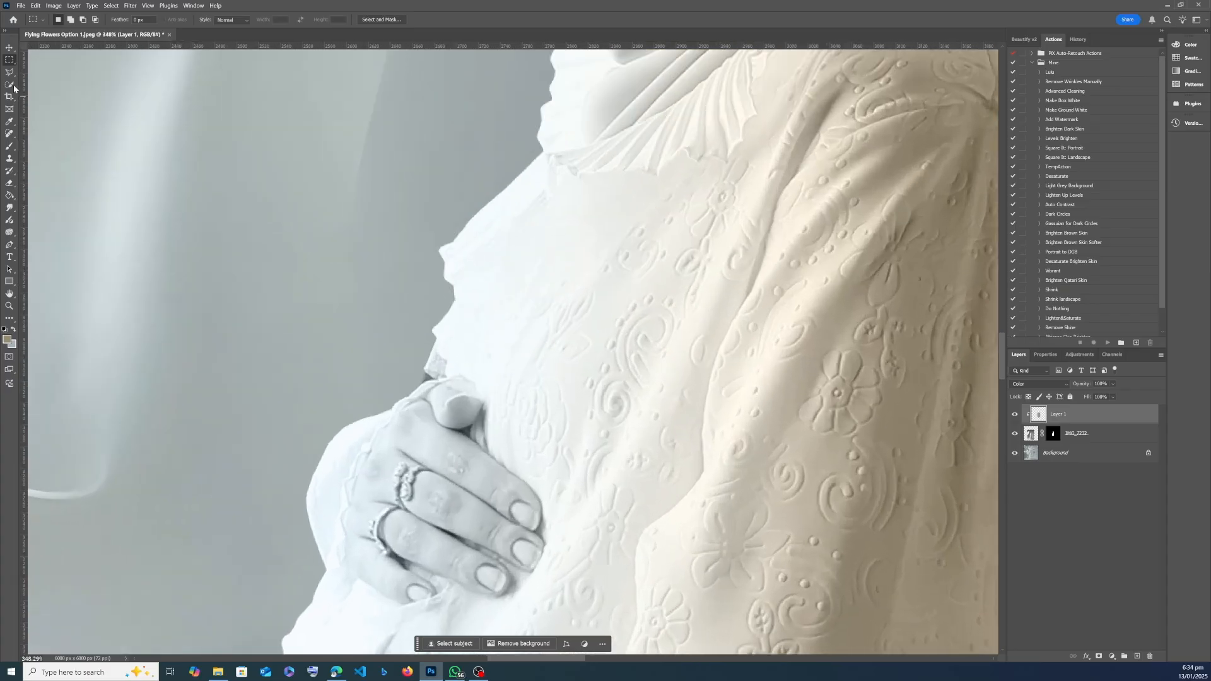
left_click(10, 84)
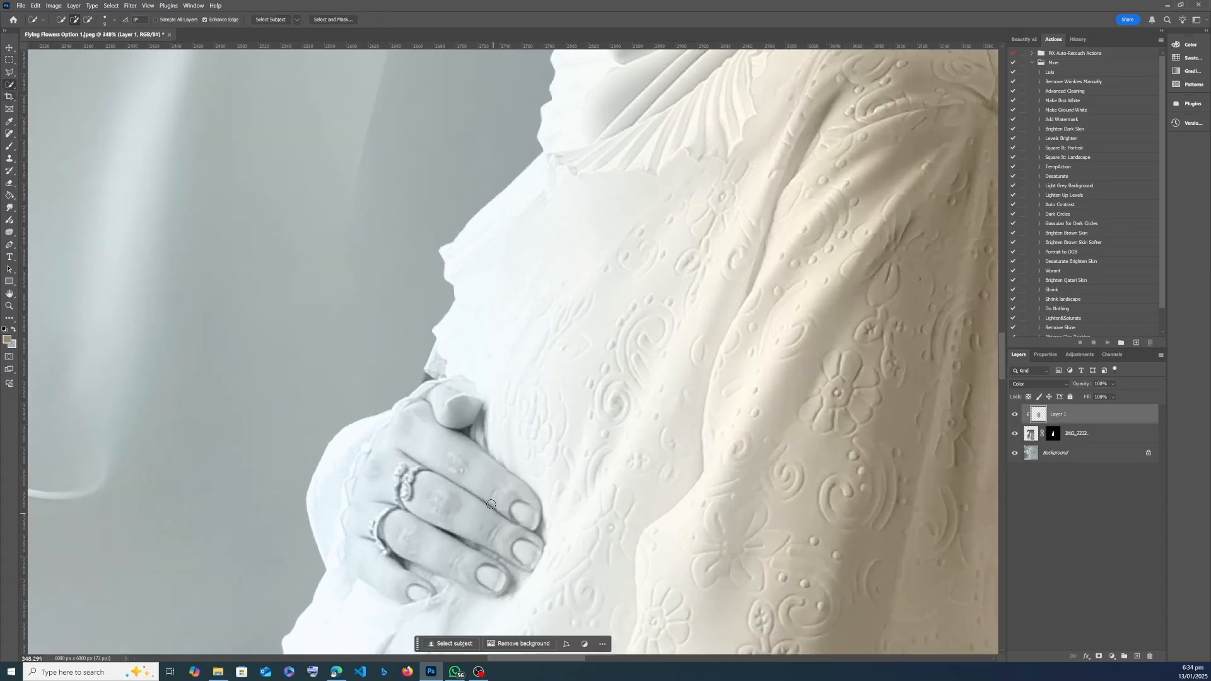
scroll(449, 340, "down", 3)
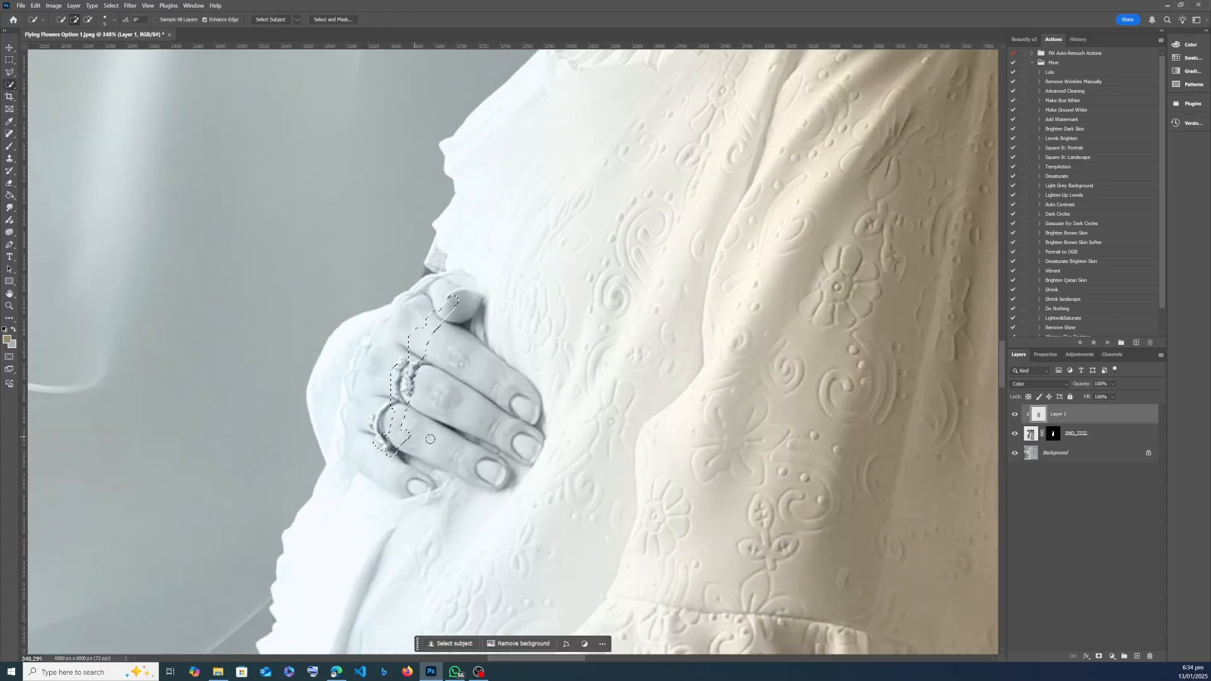
left_click(1025, 435)
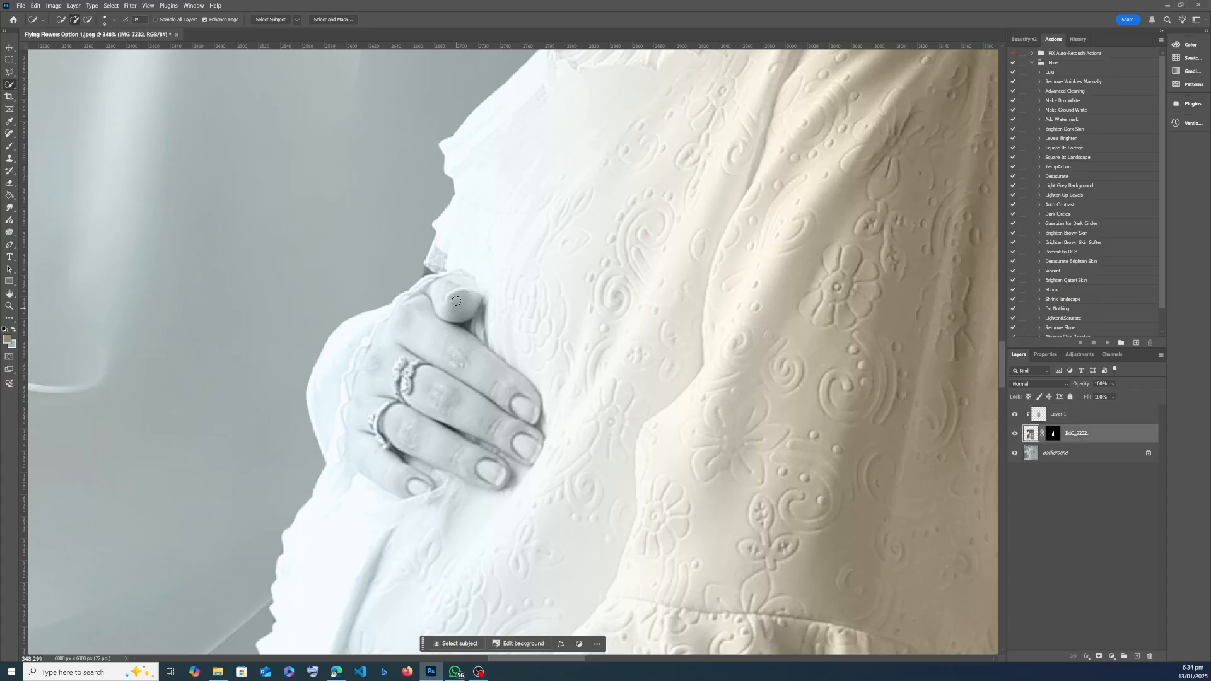
mouse_move(456, 302)
left_mouse_down()
mouse_move(402, 401)
mouse_move(443, 422)
left_mouse_up()
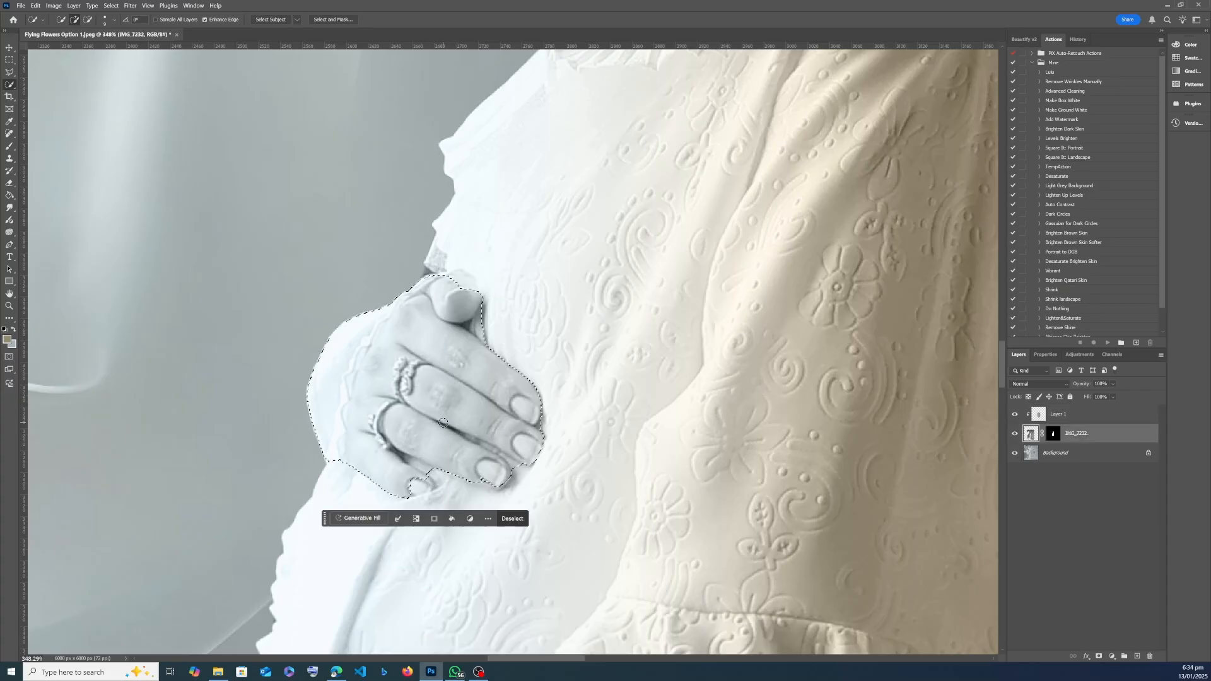
left_click(418, 485)
mouse_move(310, 467)
left_mouse_down()
mouse_move(327, 456)
mouse_move(329, 375)
left_mouse_up()
- Add the back of the hand to the selection with the Polygonal Lasso tool
left_click(9, 72)
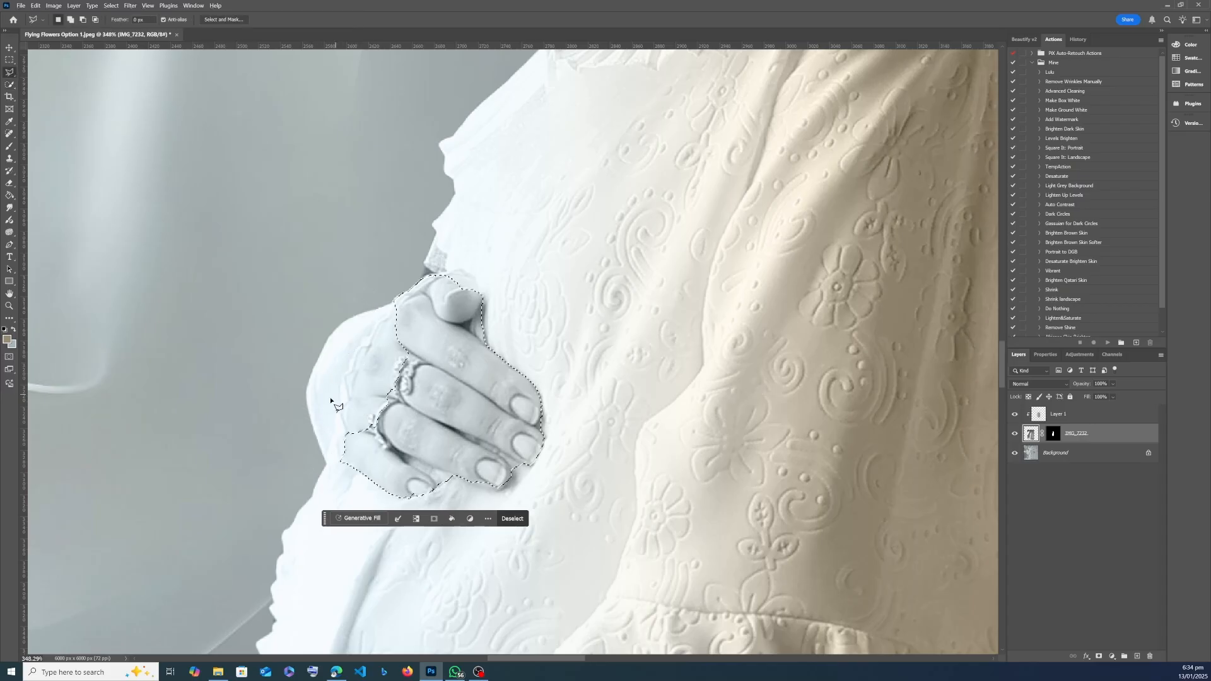
left_click(347, 434, "shift")
left_click(353, 376)
left_click(394, 304)
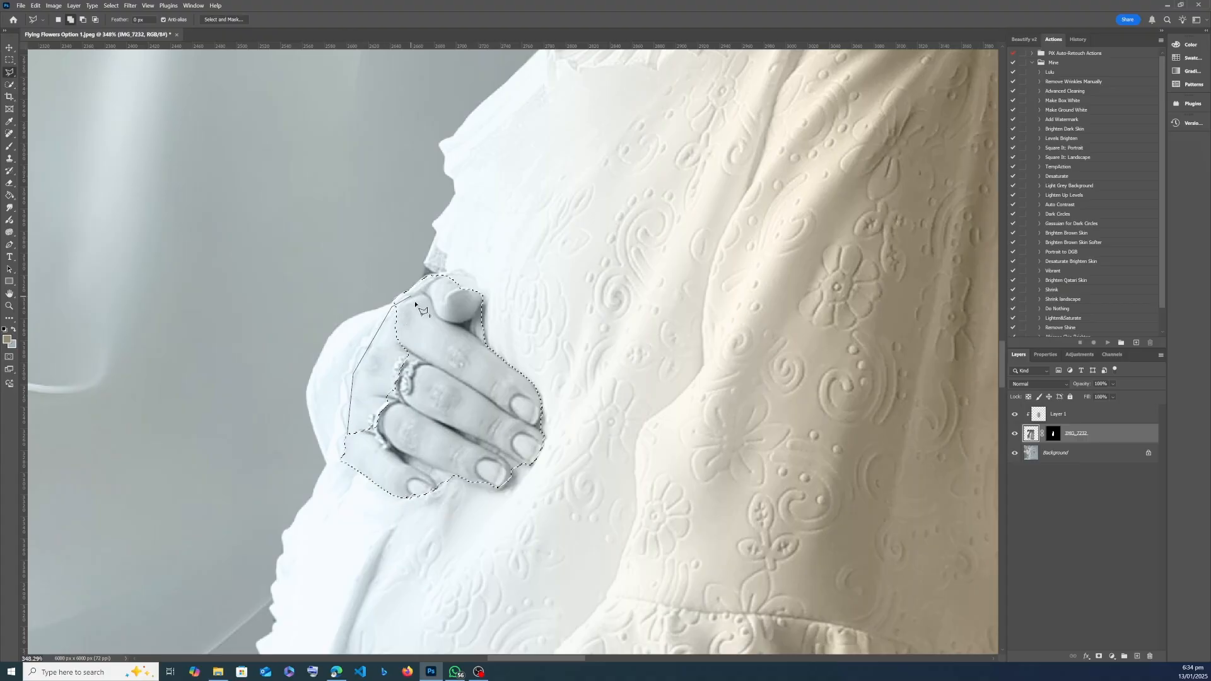
key("Escape")
- Delete Layer 1's colour tint inside the hand selection and deselect
scroll(459, 478, "down", 6, "alt")
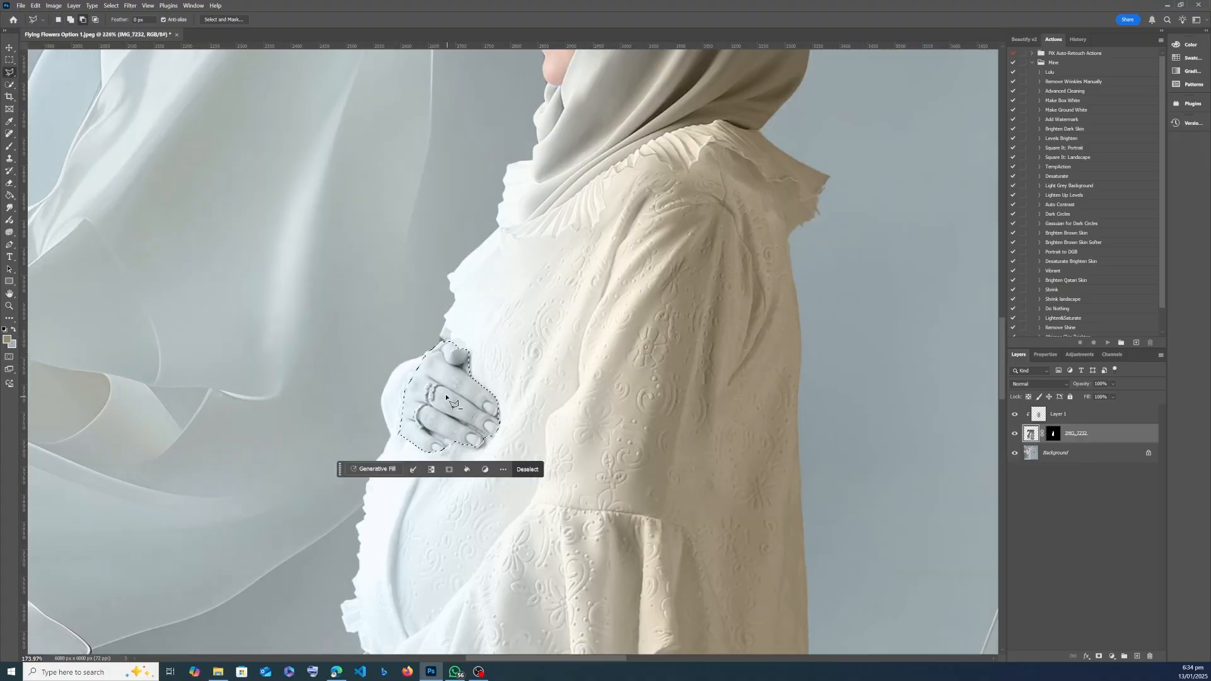
key("Delete")
key("ctrl+z")
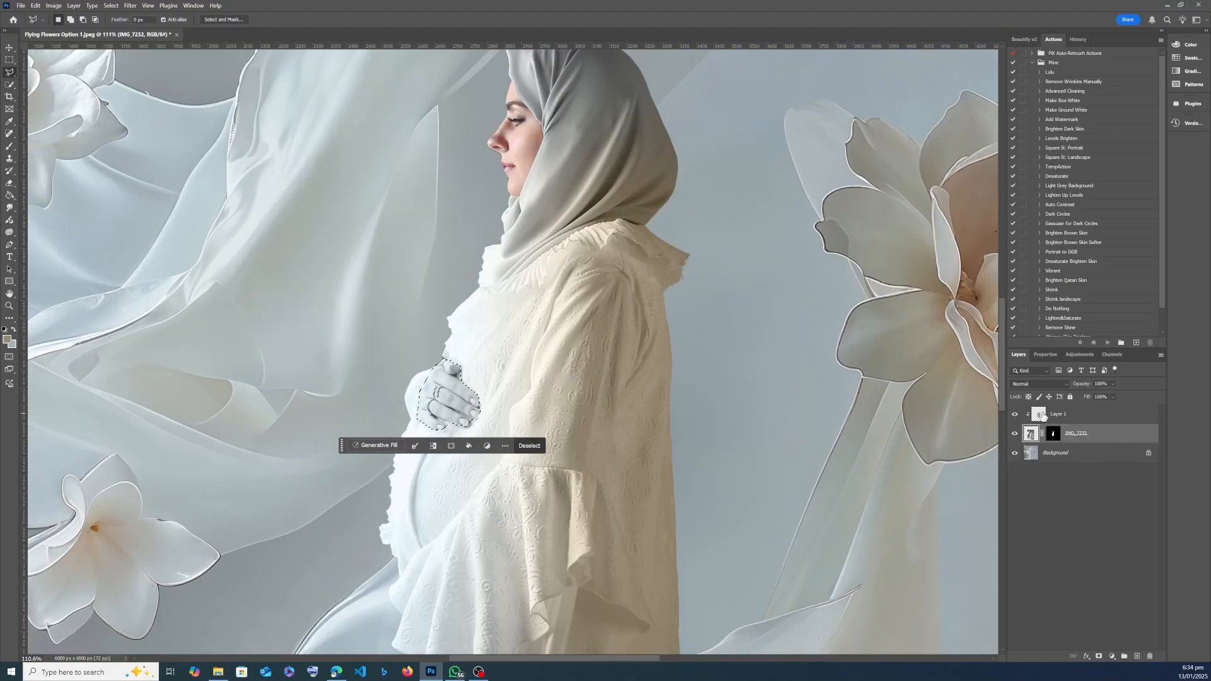
left_click(1038, 414)
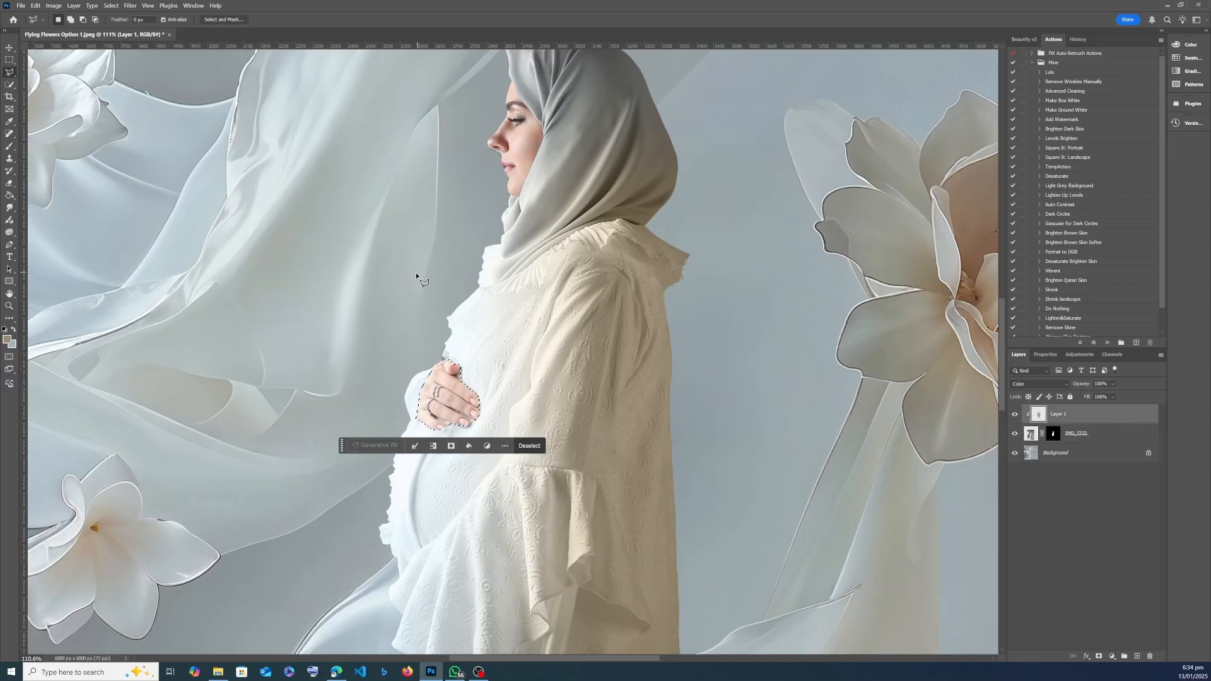
right_click(419, 328)
left_click(442, 334)
- Add a layer mask to Layer 1 from a selection that limits the tint to the figure
scroll(456, 435, "up", 10)
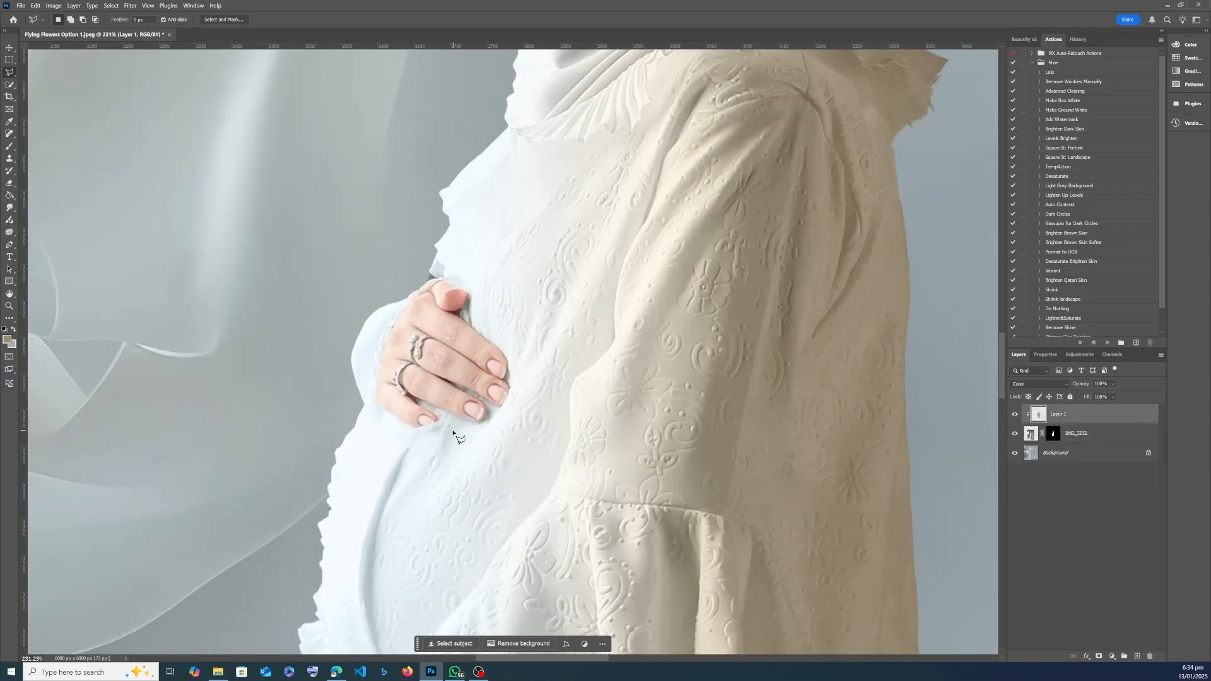
scroll(526, 348, "down", 15)
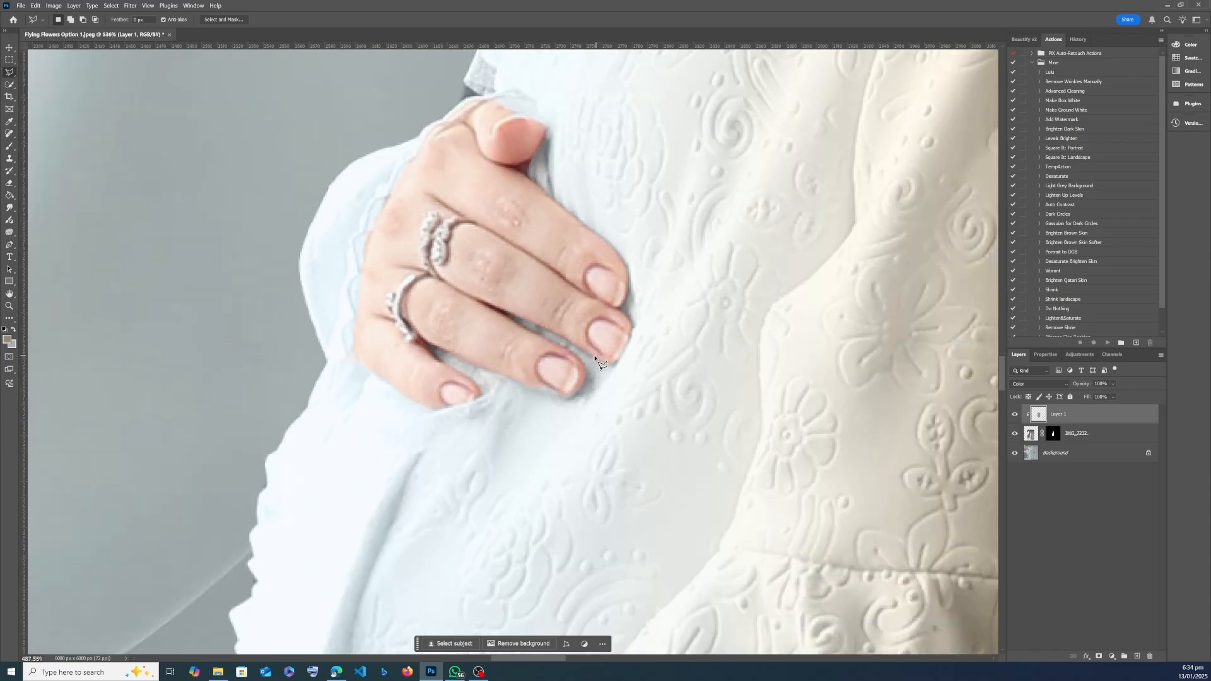
scroll(501, 378, "up", 3)
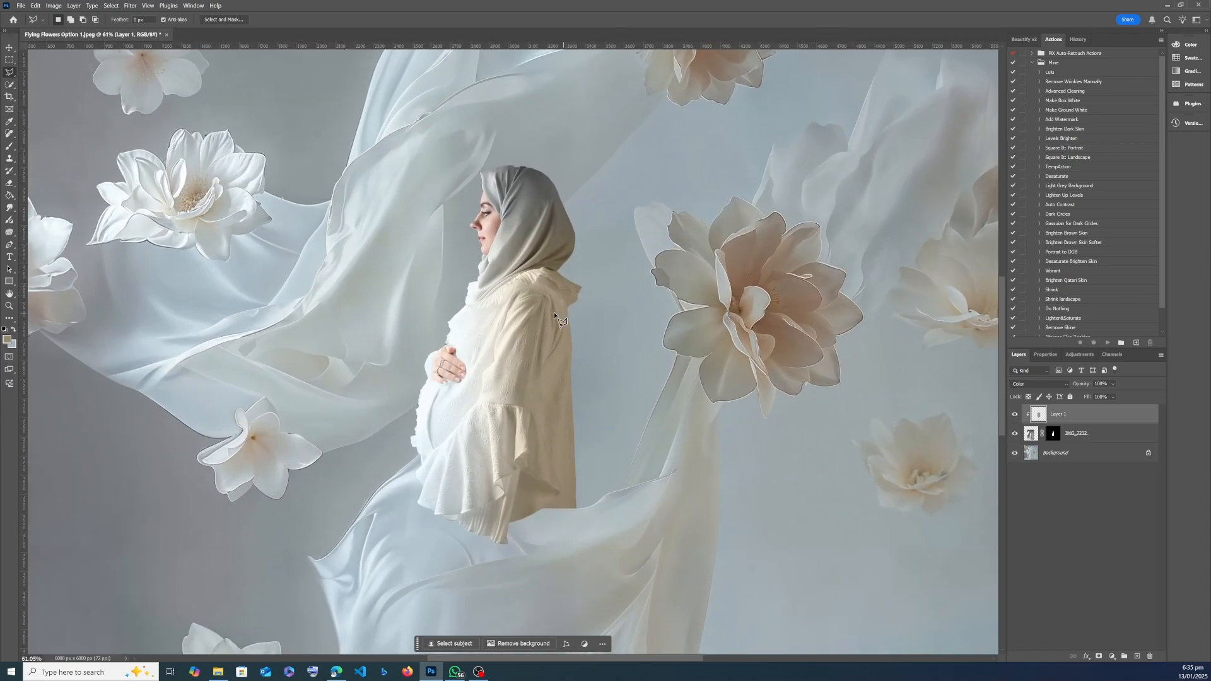
left_click(1098, 656)
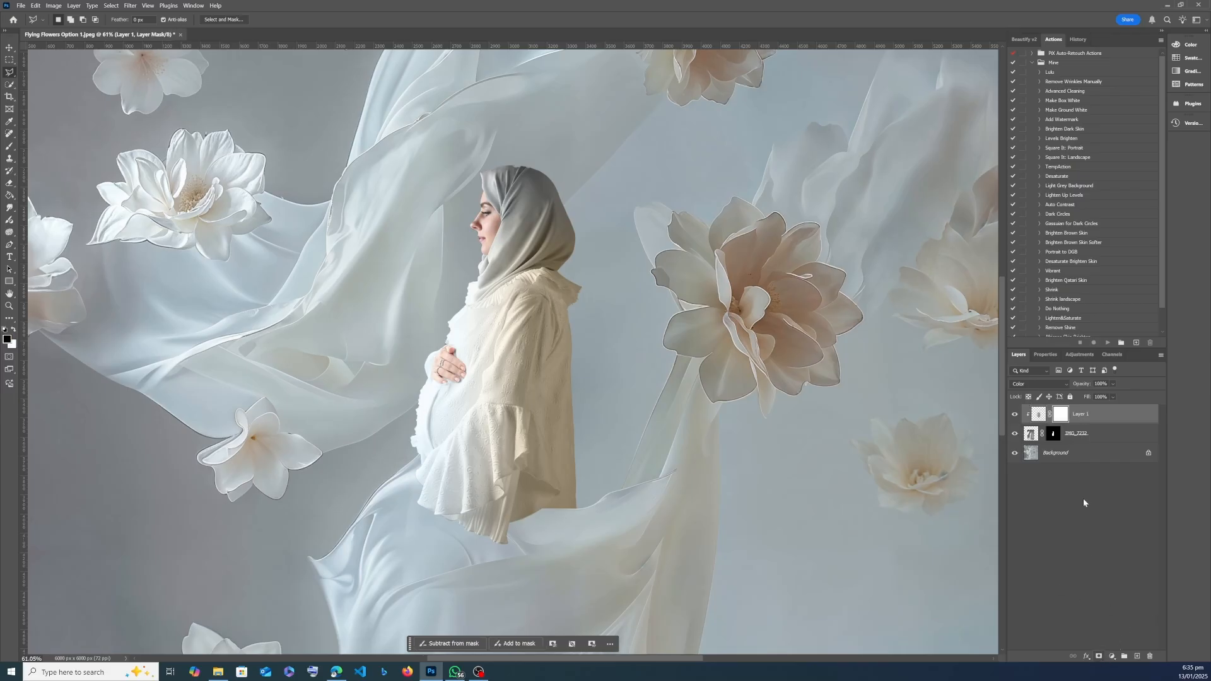
right_click(507, 361)
left_click(556, 478)
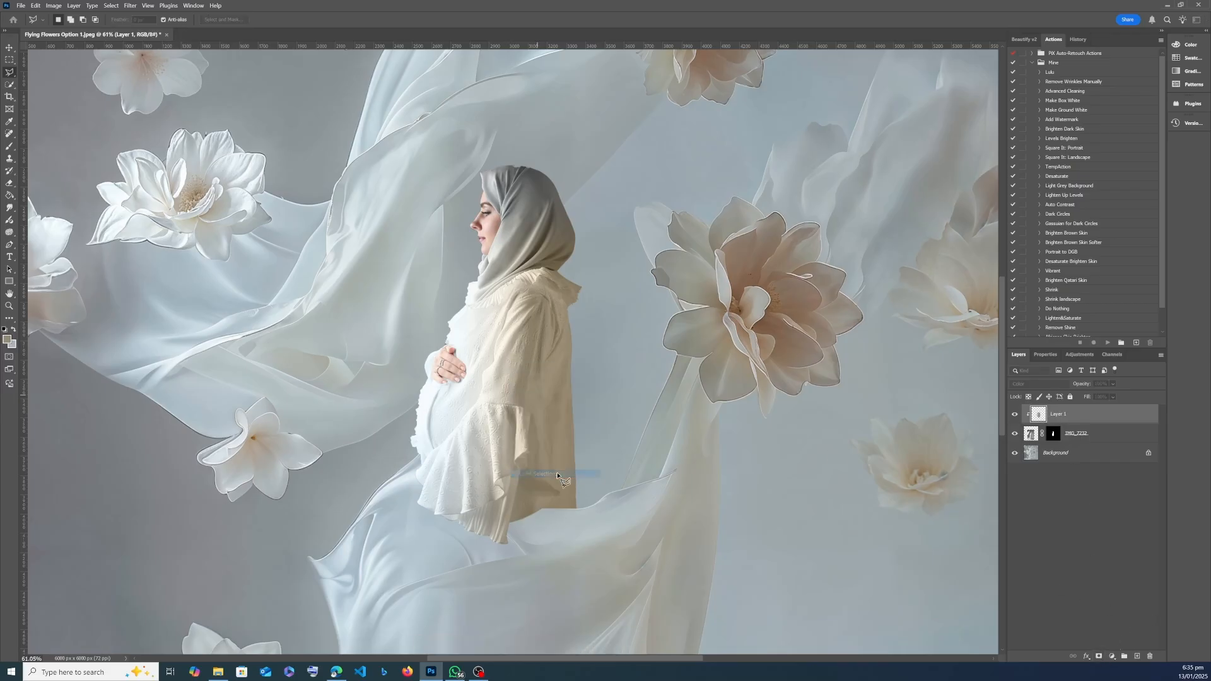
left_click(1099, 658)
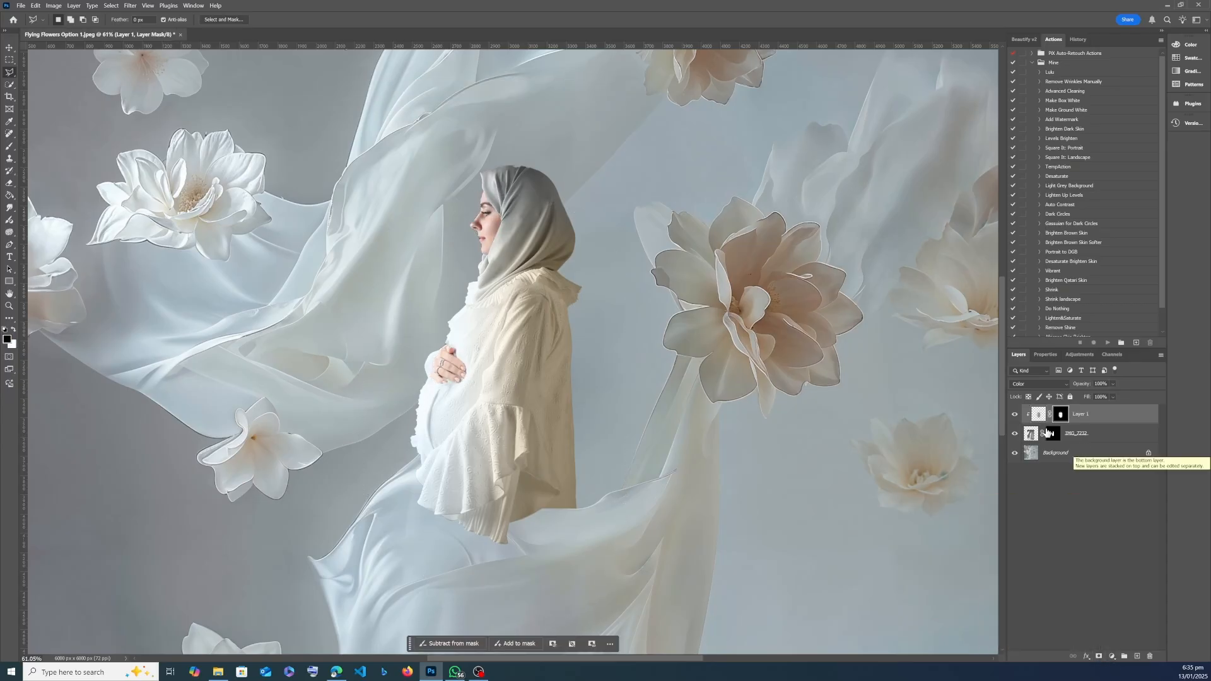
left_click(1037, 415)
left_click(130, 5)
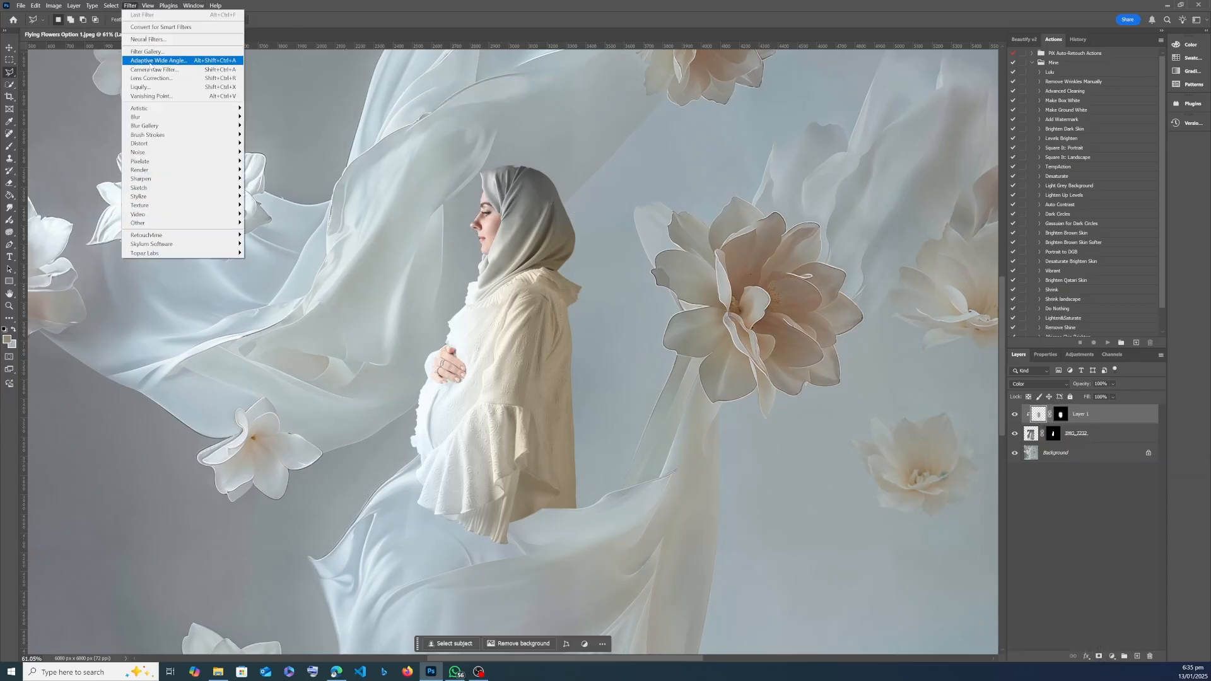
mouse_move(152, 114)
left_click(269, 152)
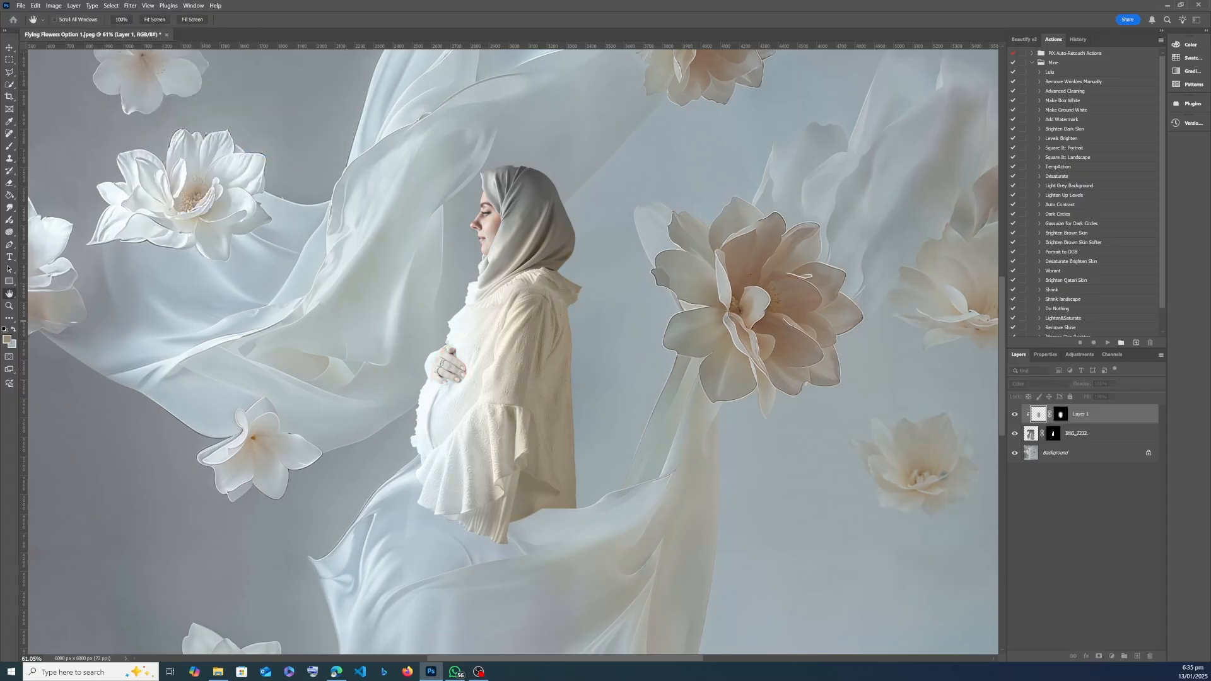
left_click(9, 72)
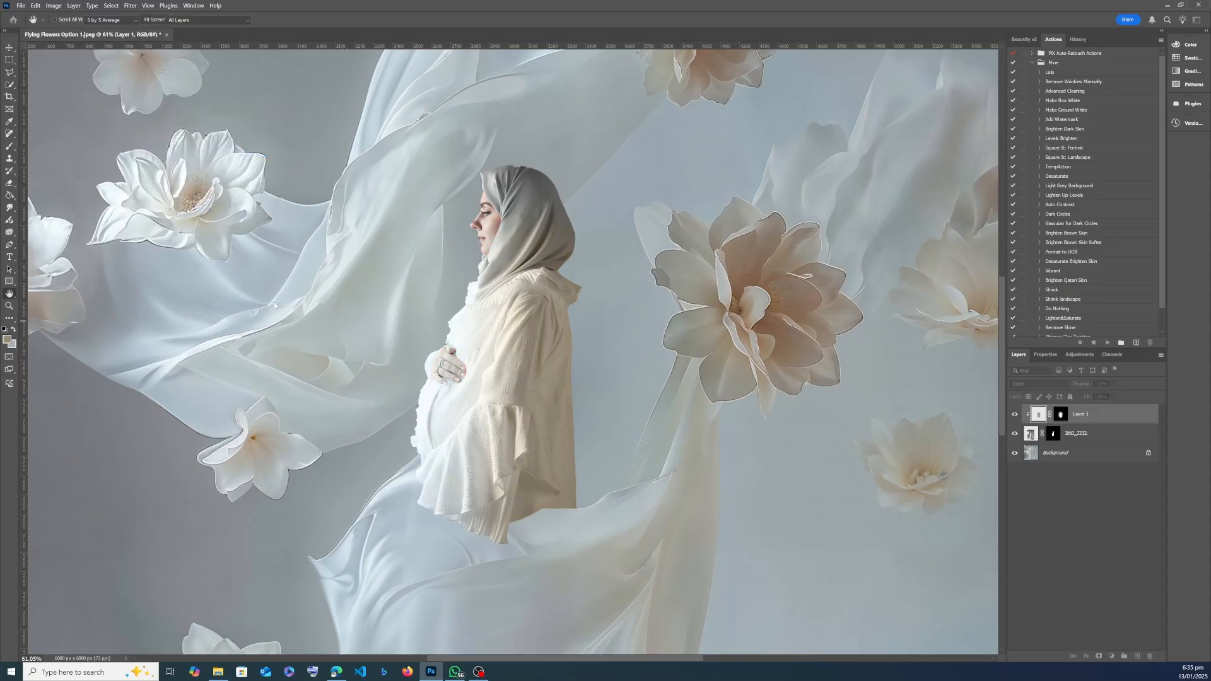
- Unlink Layer 1's mask from its tint so the tint moves independently
left_click(1050, 416)
left_click(130, 5)
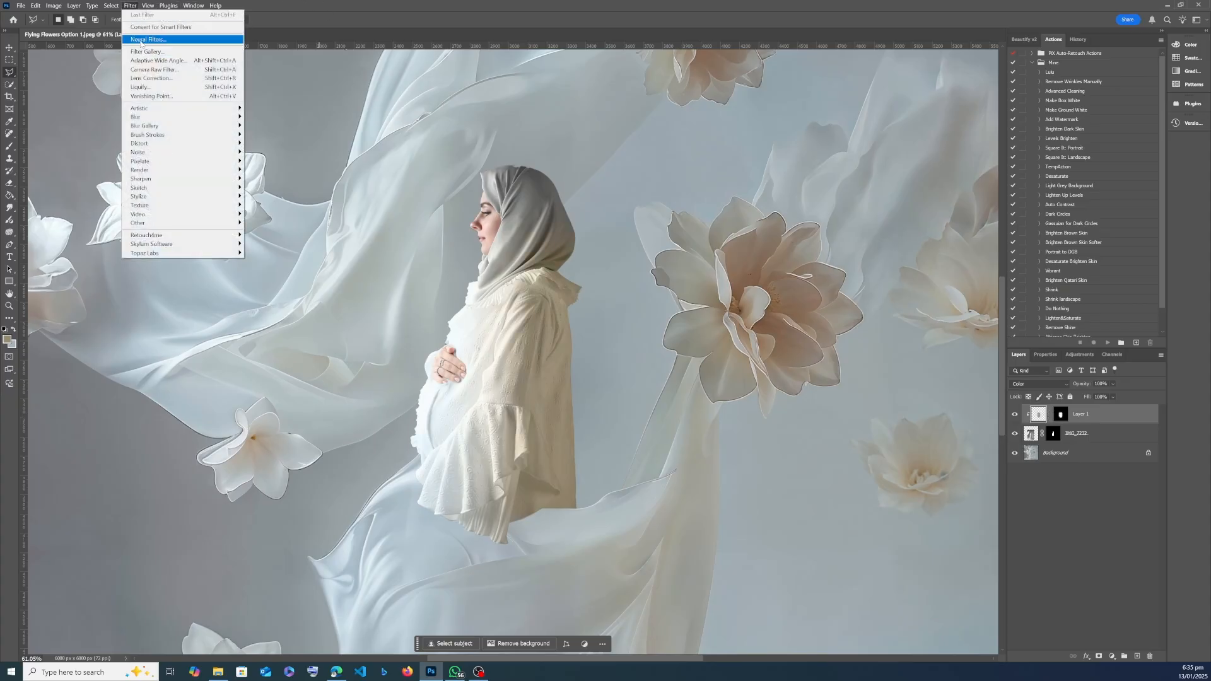
mouse_move(208, 117)
left_click(281, 153)
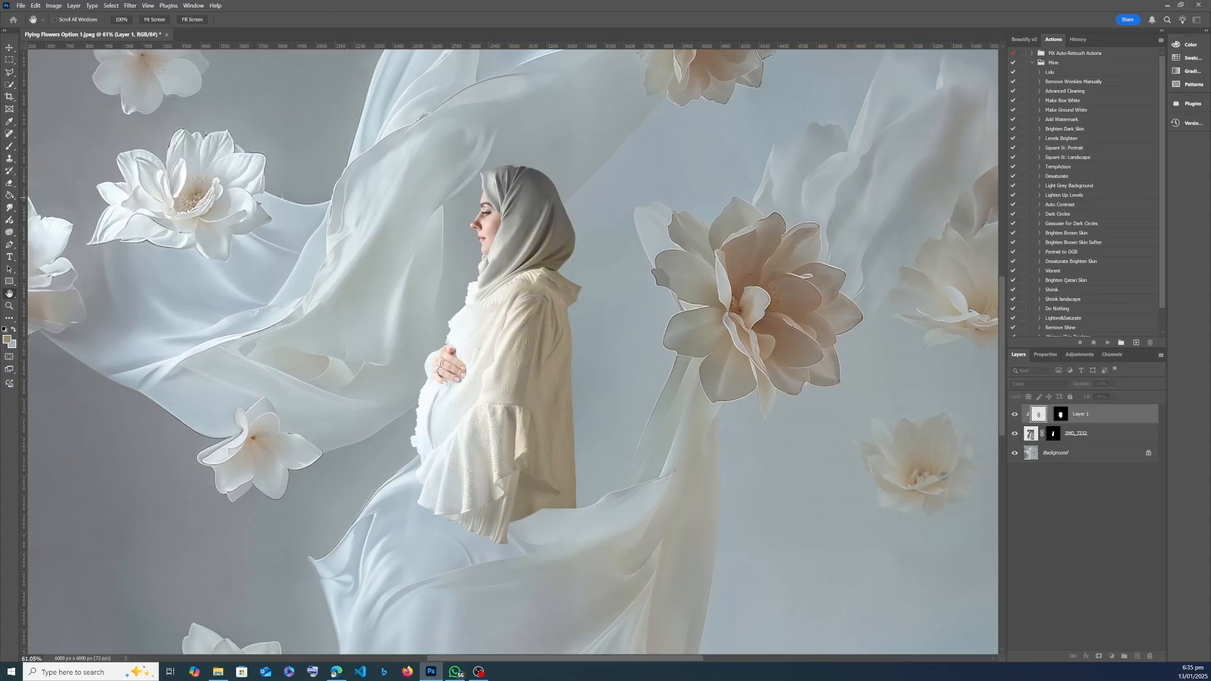
left_click_drag(680, 349, 681, 349)
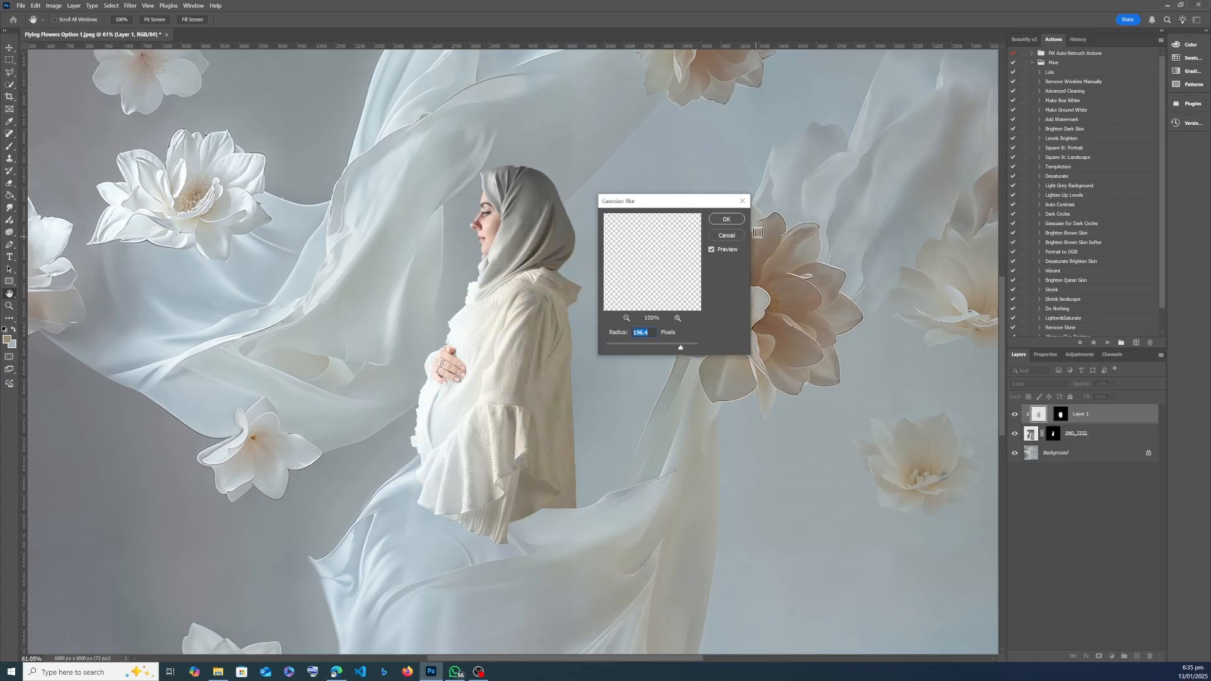
left_click(737, 236)
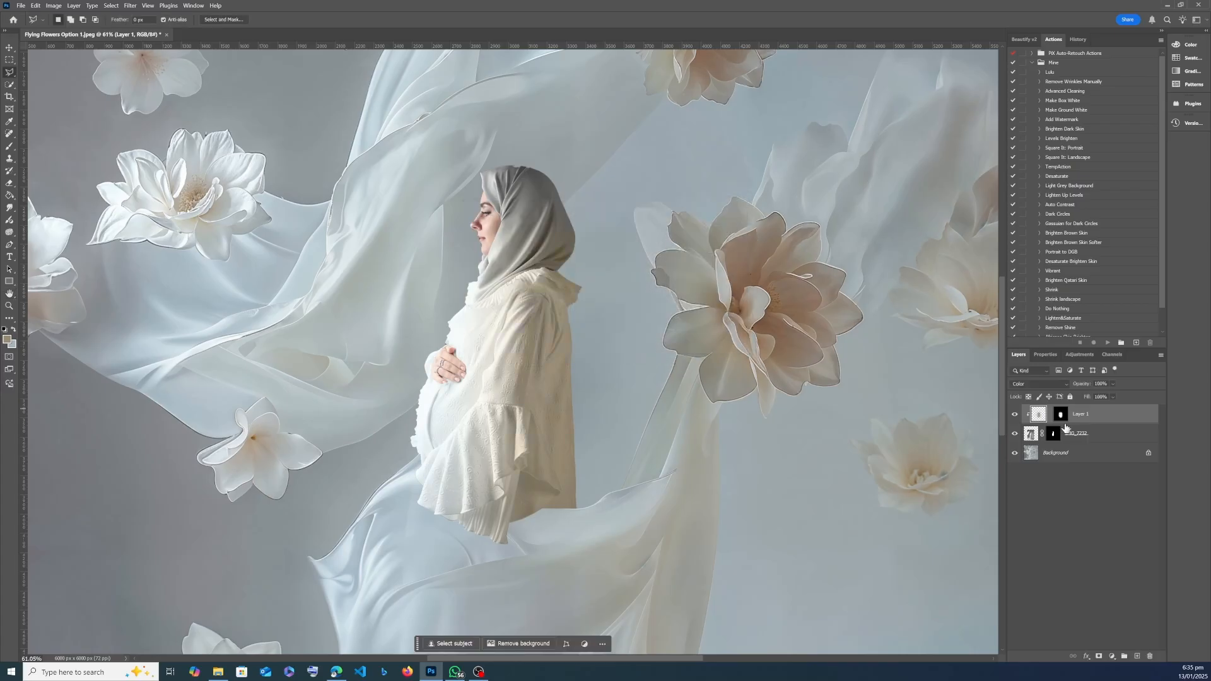
- Shift Layer 1's tint to the right inside its mask so the cooler white covers more of the dress
left_click(10, 48)
left_click_drag(447, 441, 463, 442)
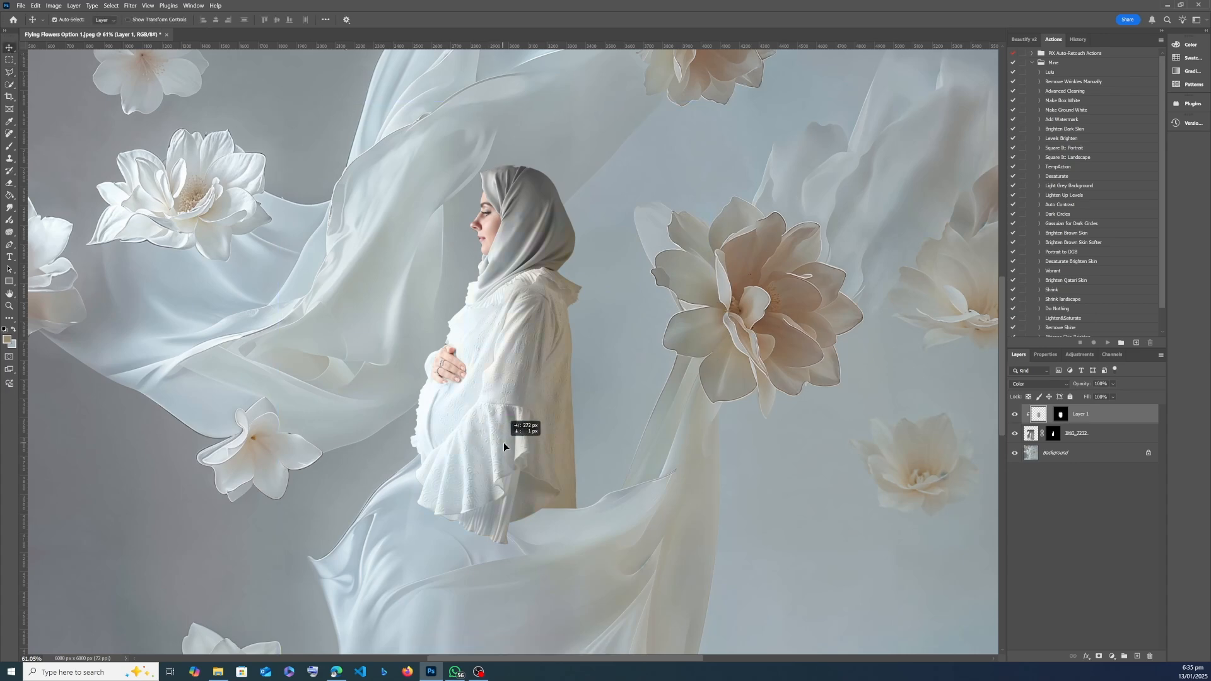
left_click_drag(501, 446, 502, 446)
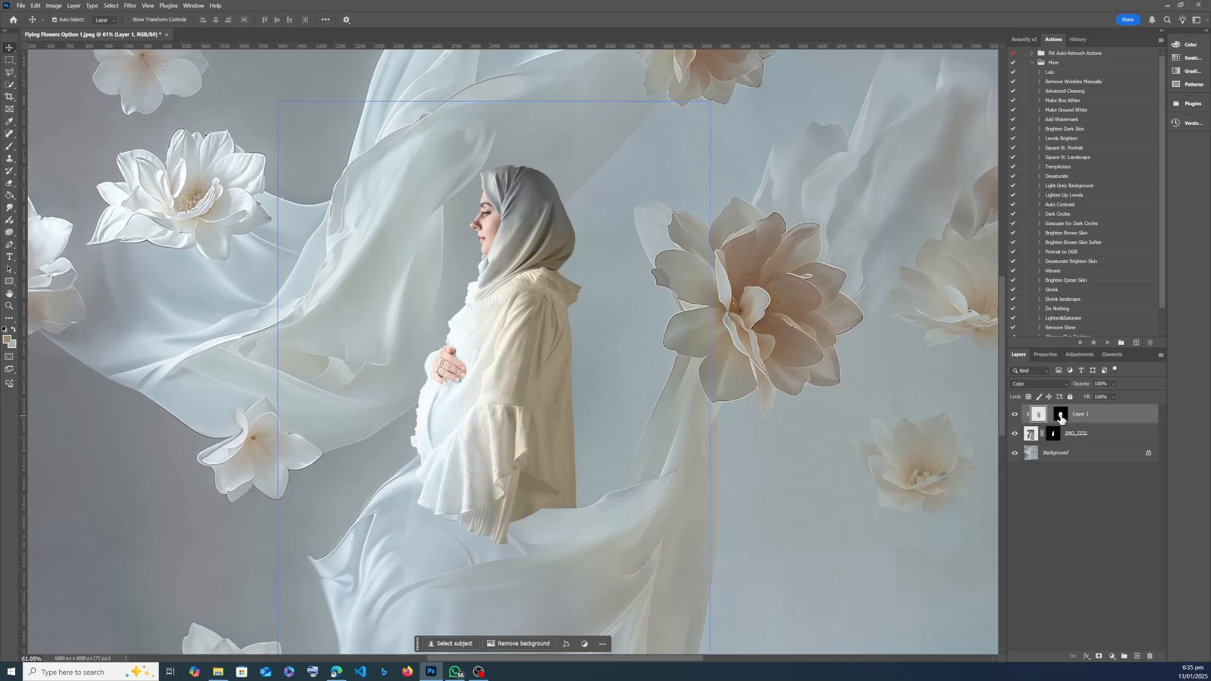
mouse_move(567, 426)
left_mouse_down()
mouse_move(471, 423)
mouse_move(521, 440)
mouse_move(509, 436)
left_mouse_up()
key("ctrl+z")
- Sample a pale fabric colour from the sleeve and brush it over the pinkish untinted patch at the elbow on Layer 1
scroll(505, 416, "up", 5)
left_click(9, 149)
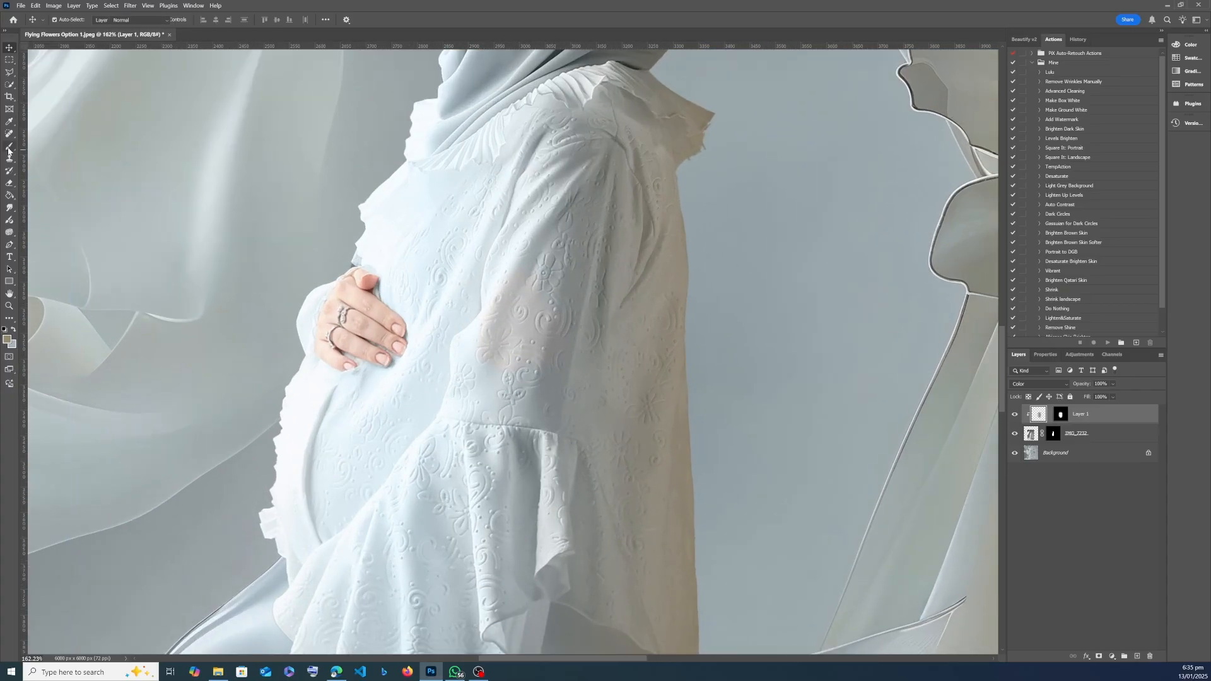
left_click(522, 424, "alt")
left_click_drag(537, 329, 250, 330)
scroll(560, 461, "down", 1)
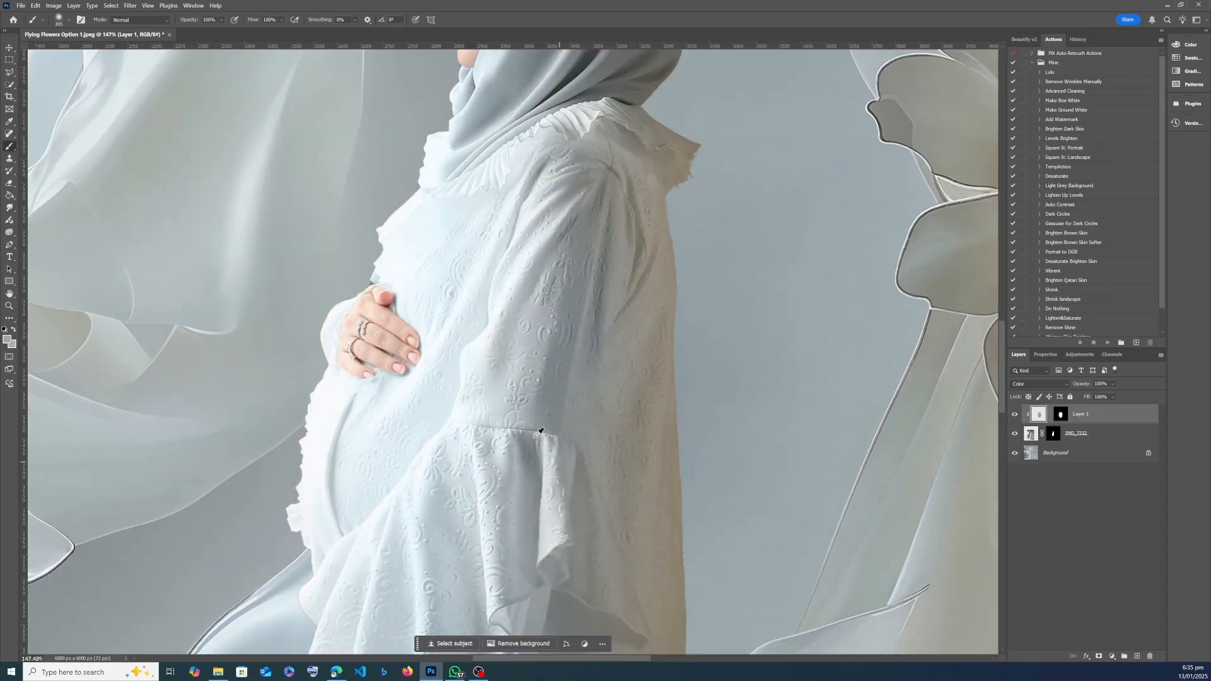
- Examine the tinted dress against the backdrop and the join where its hem meets the flowing fabric
scroll(541, 431, "down", 10)
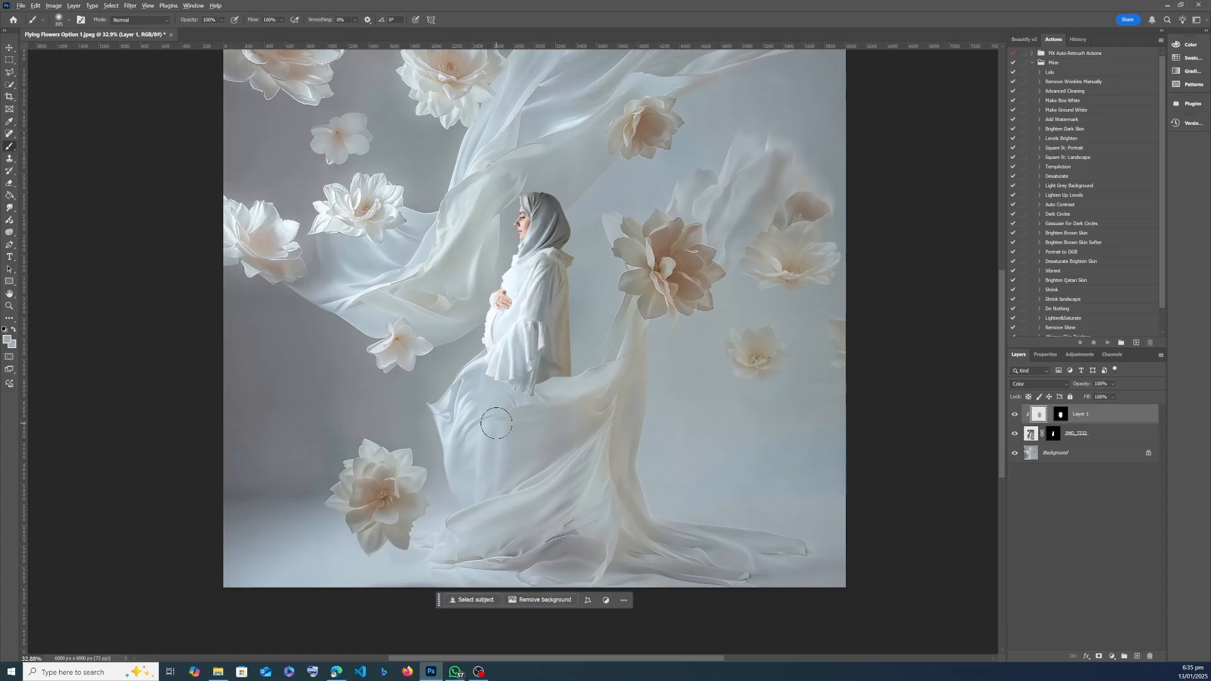
scroll(496, 423, "up", 5)
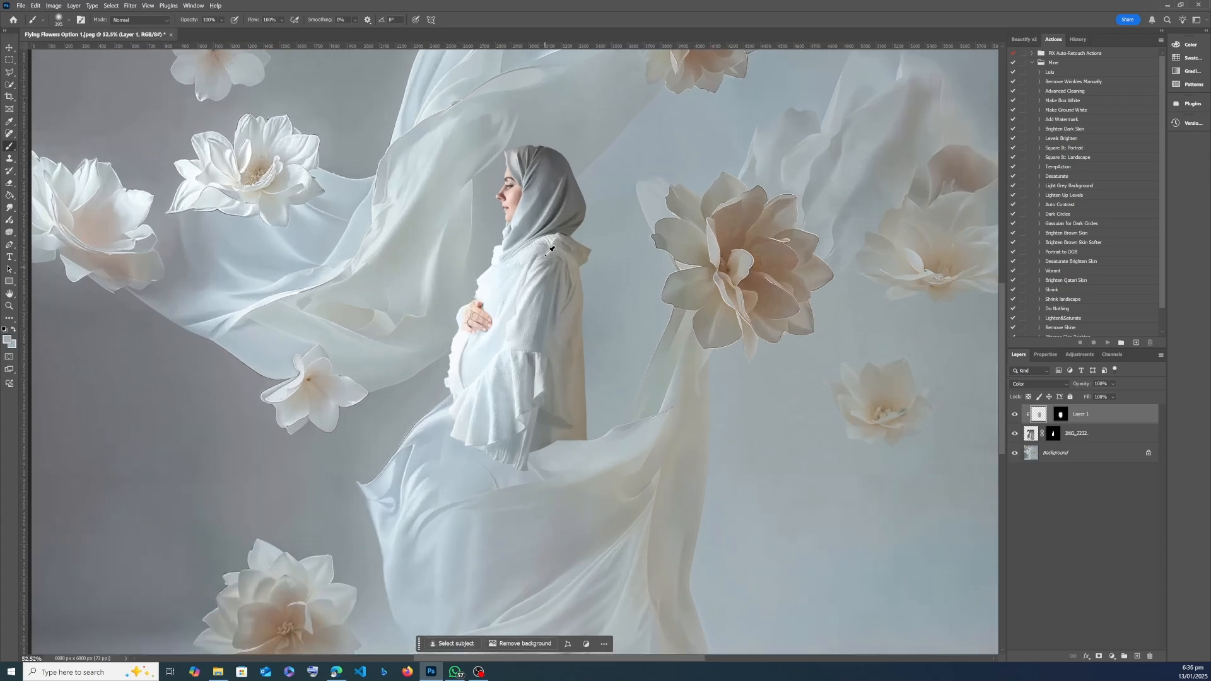
scroll(527, 391, "down", 3)
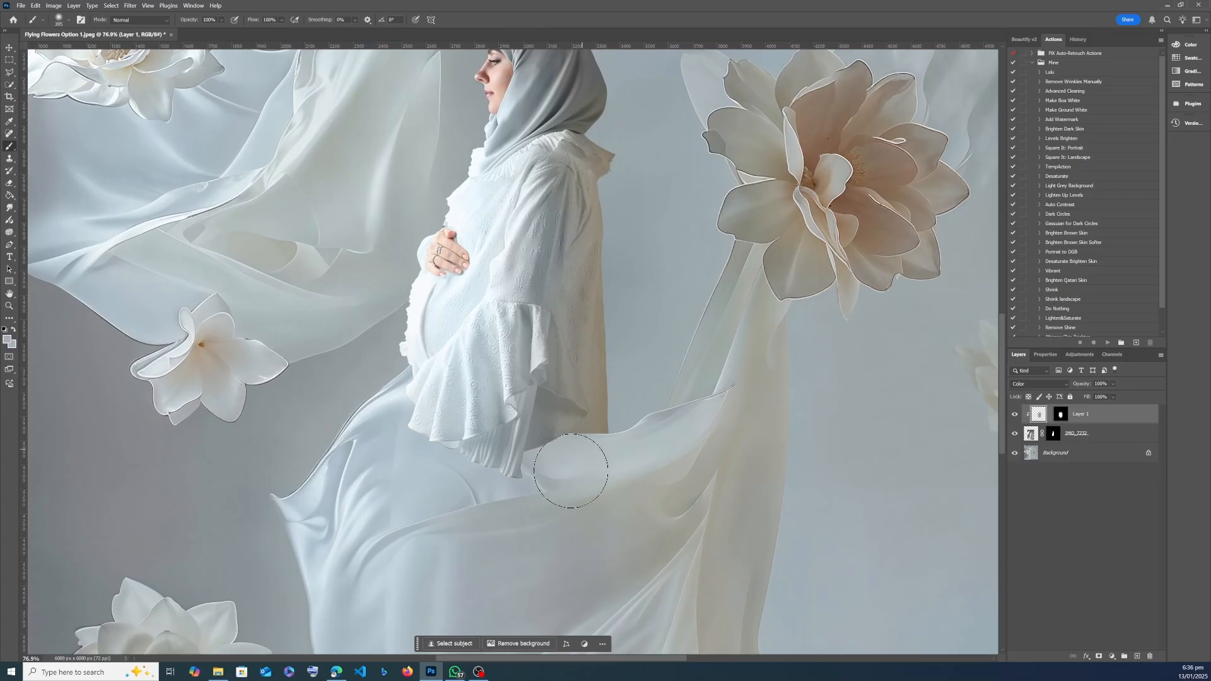
scroll(575, 463, "up", 3)
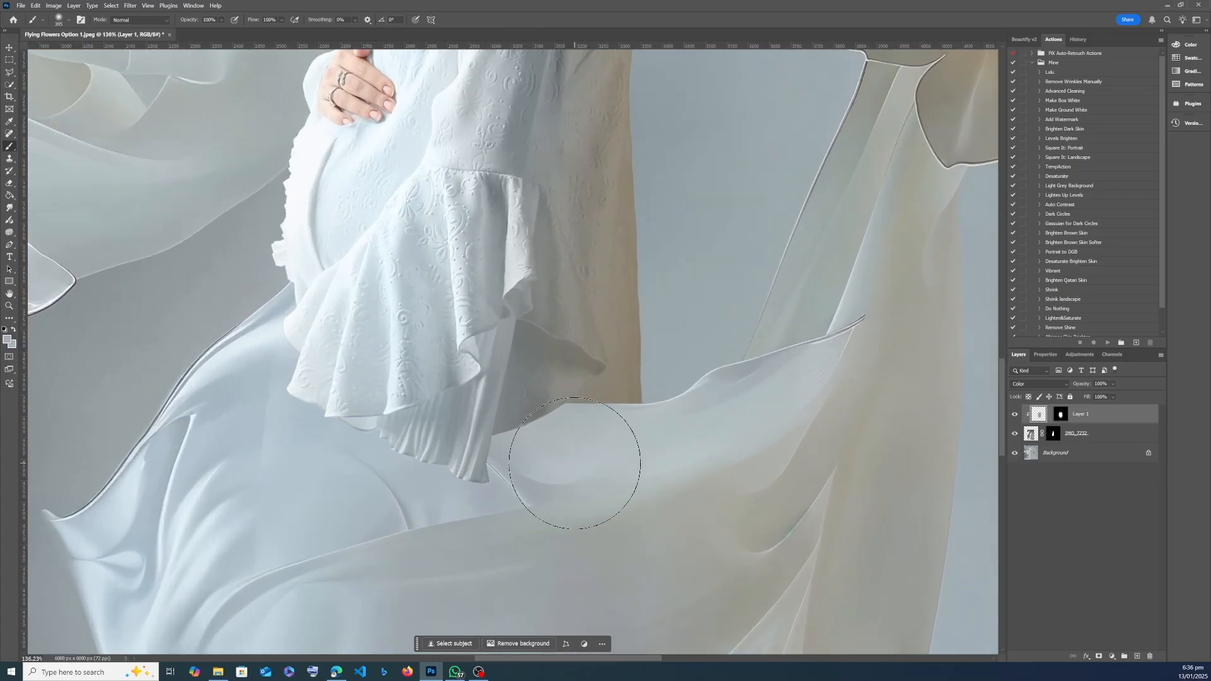
scroll(574, 463, "down", 5)
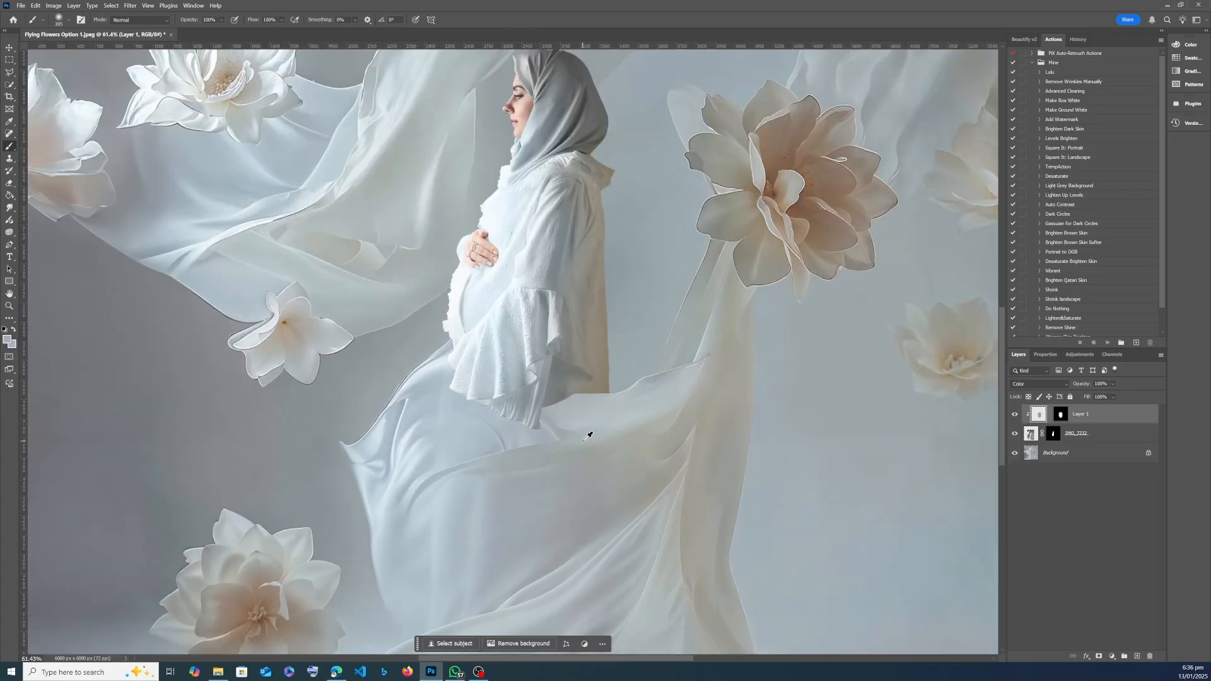
scroll(578, 450, "down", 1)
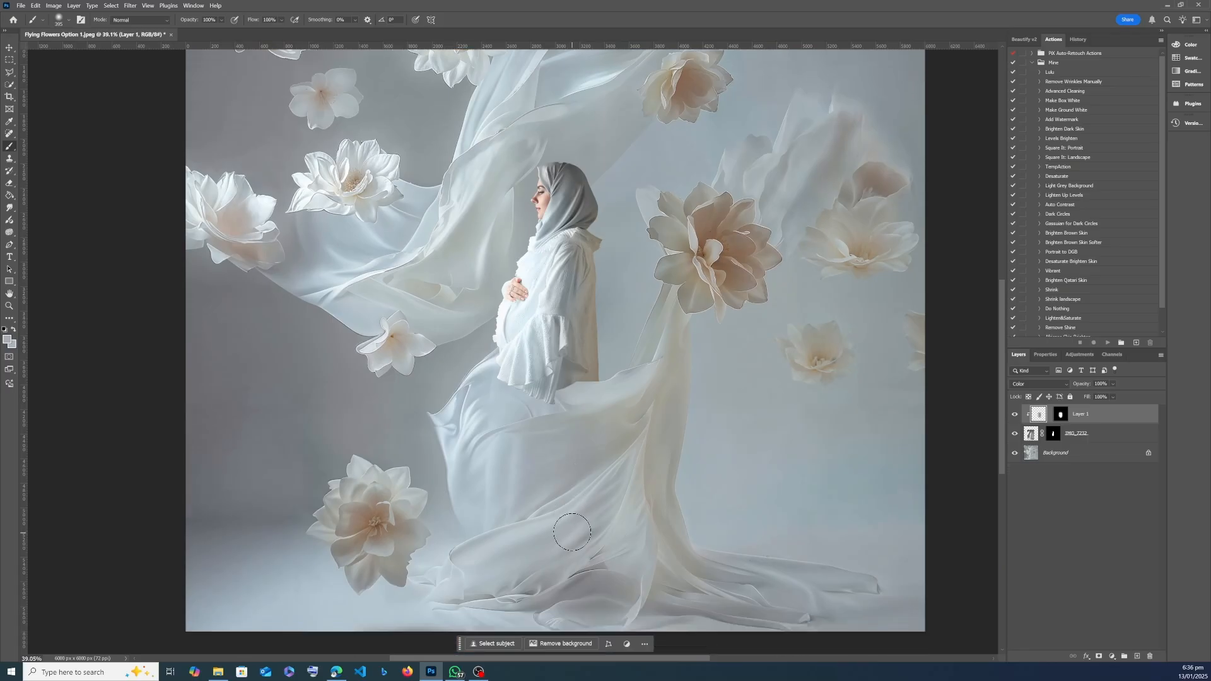
- Lasso a tall, narrow area of the flowing fabric from beneath the dress's hem down to the floor
left_click(9, 71)
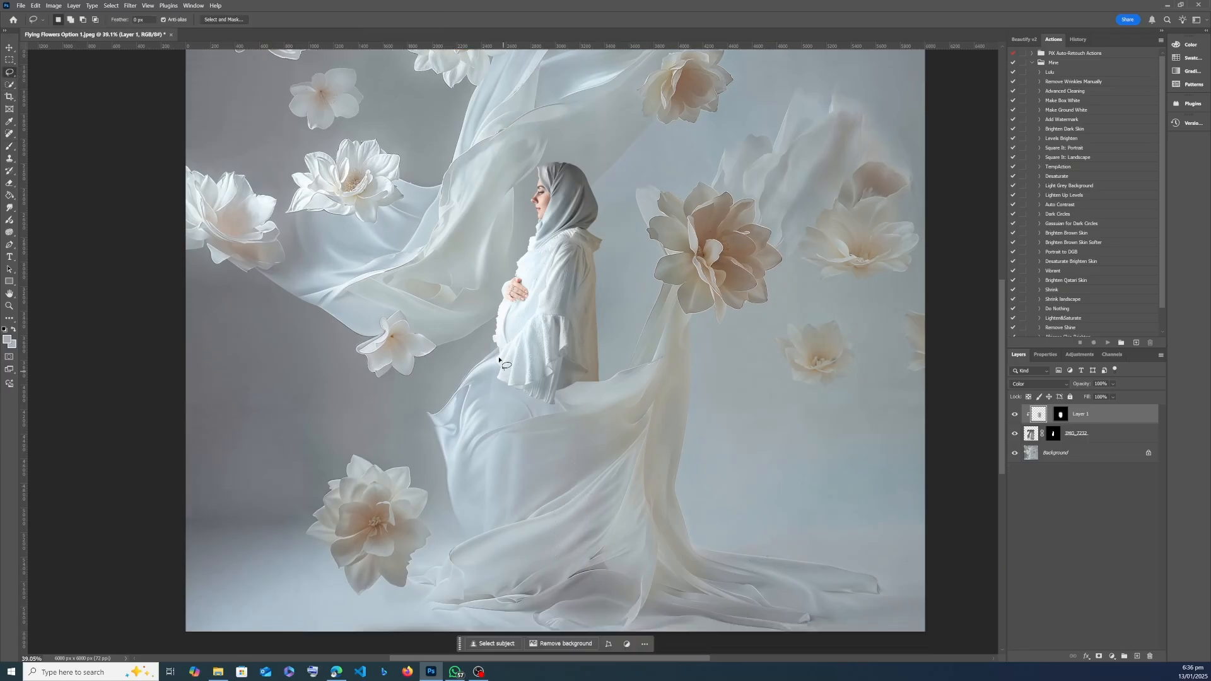
left_click_drag(557, 387, 583, 380)
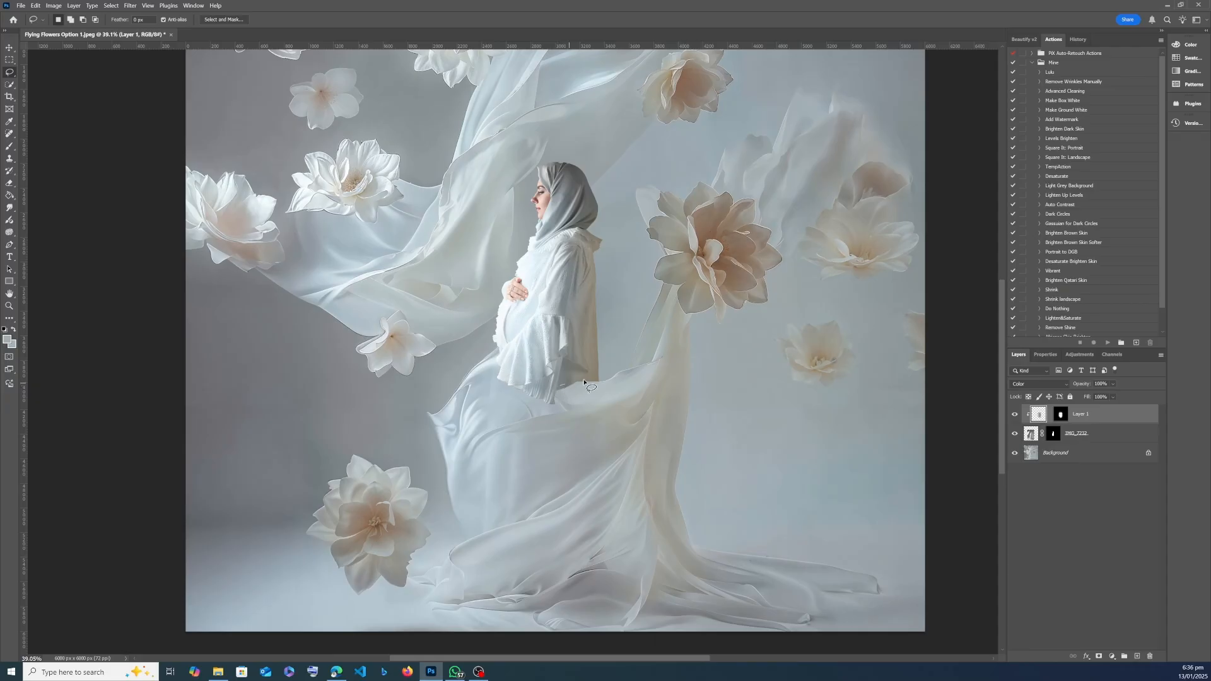
left_click_drag(554, 558, 557, 485)
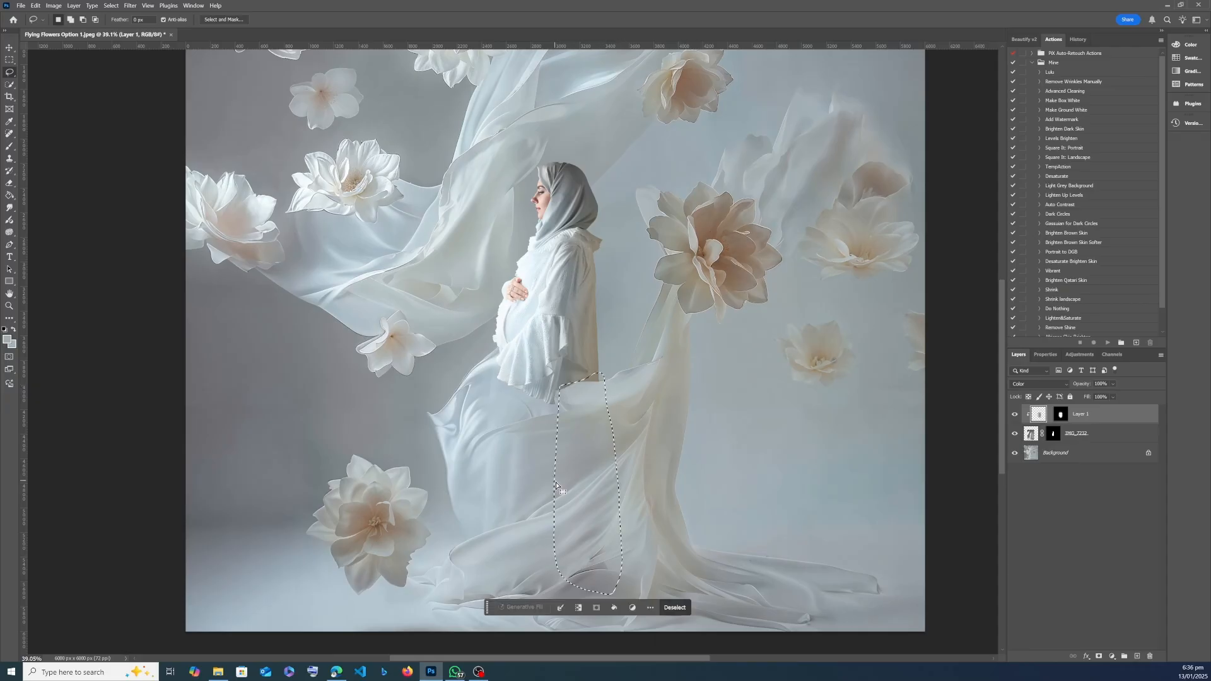
- Try a Generative Fill of the selected area on a new layer with the prompt "White dress behind fabric", then undo it
left_click(1136, 657)
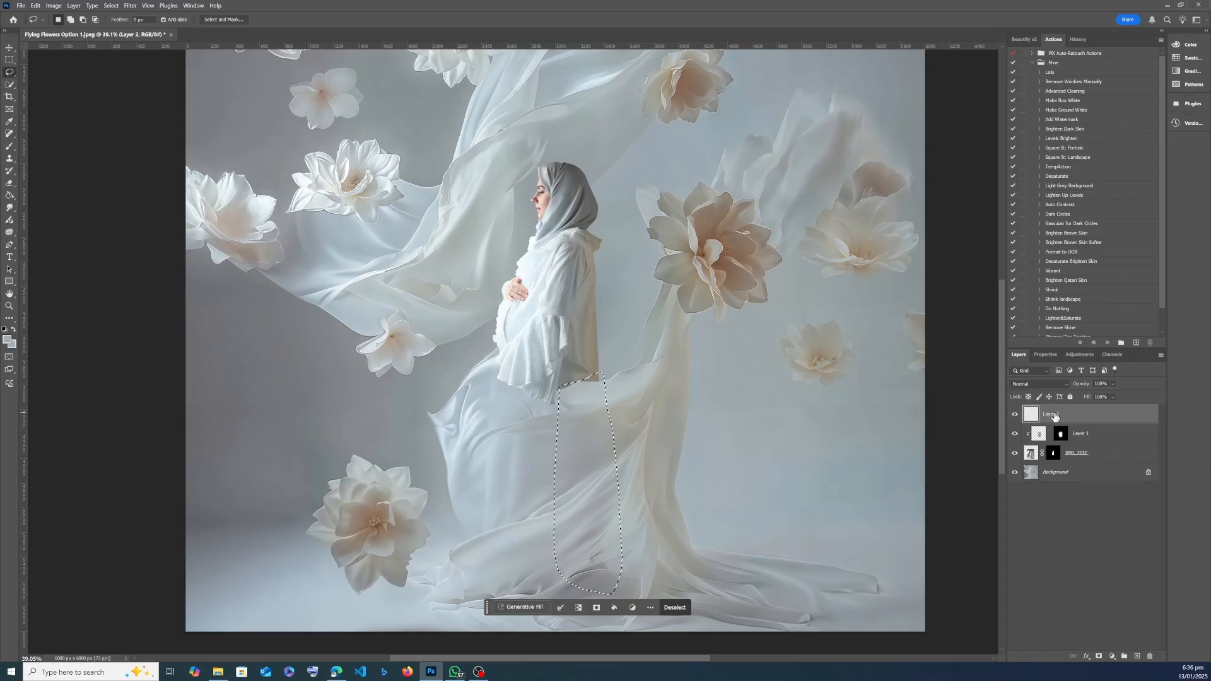
left_click(523, 607)
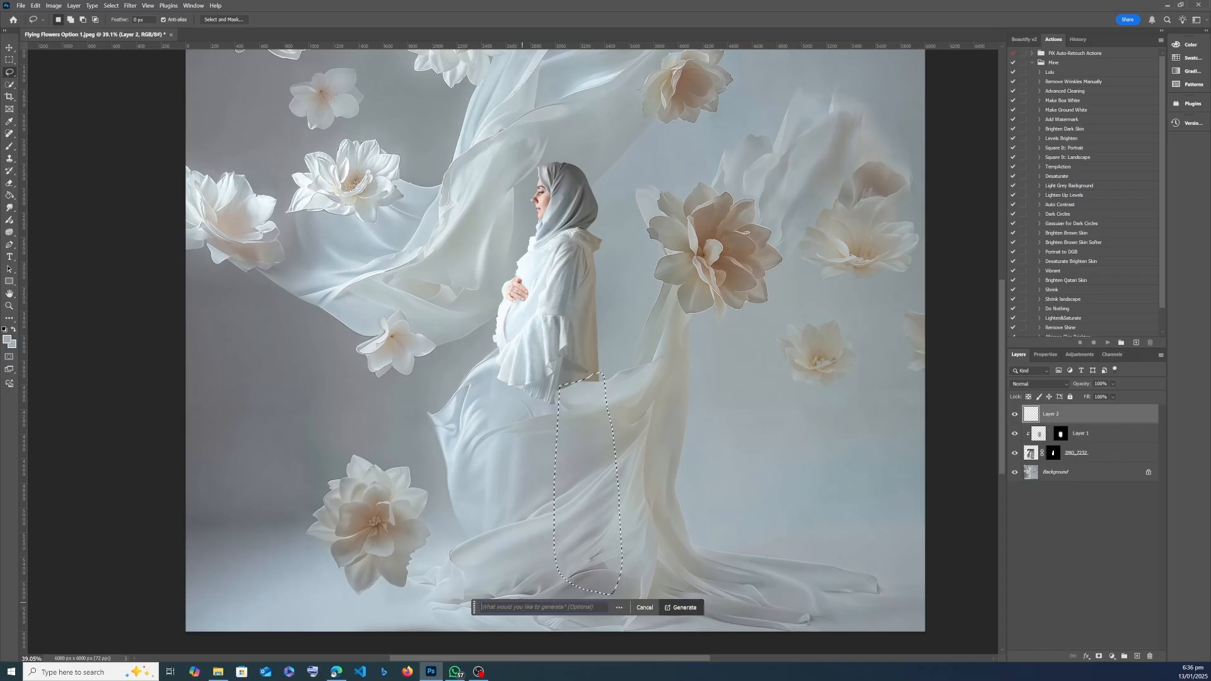
type("White dress behind fabric")
key("Return")
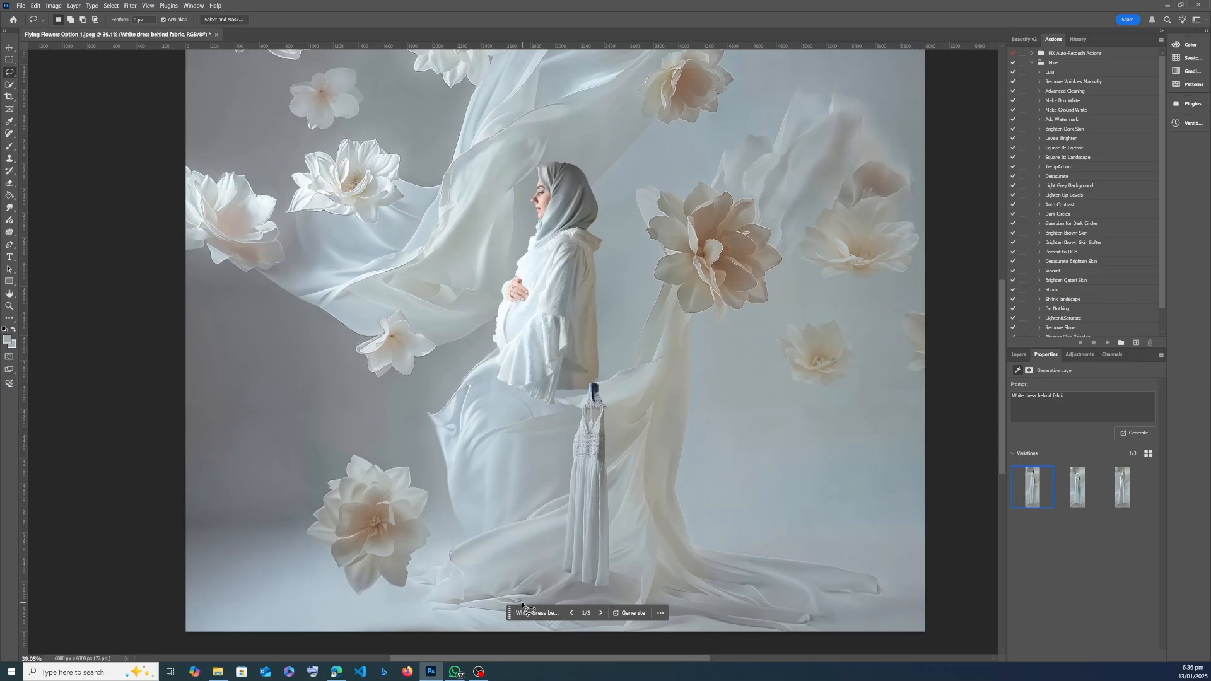
key("ctrl+z")
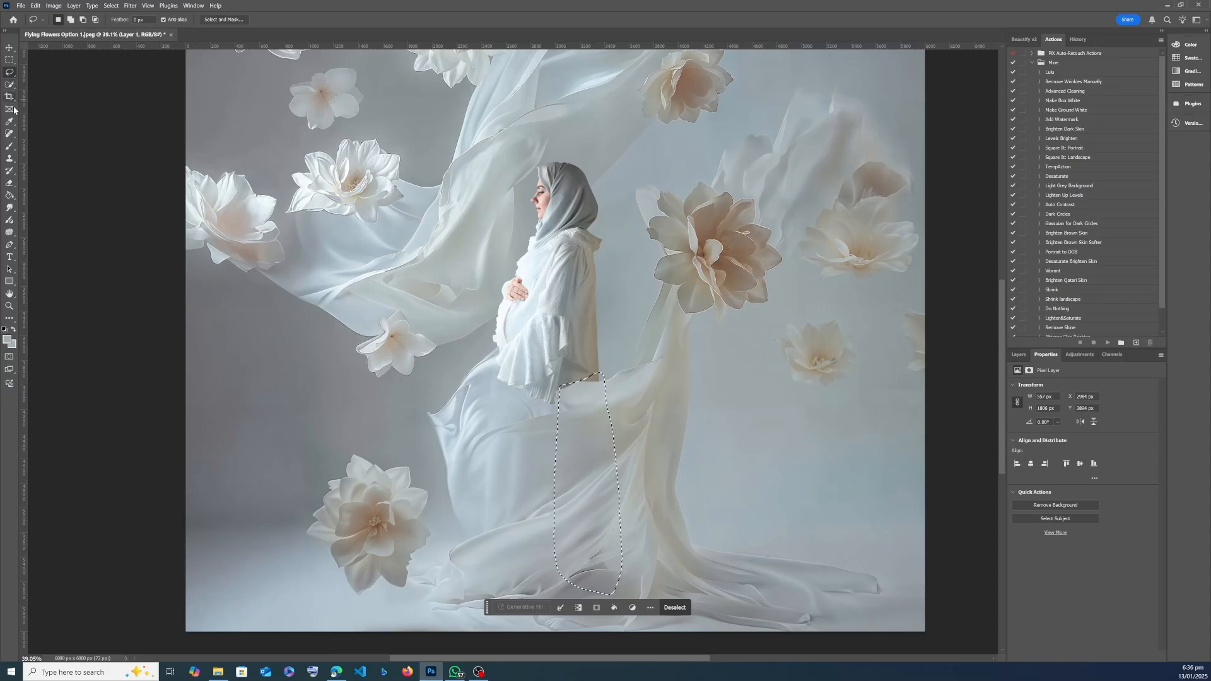
- Sample a grey-beige tone from the dress's back hem and paint it inside the selected fabric area on a new layer
left_click(10, 146)
left_click(1019, 354)
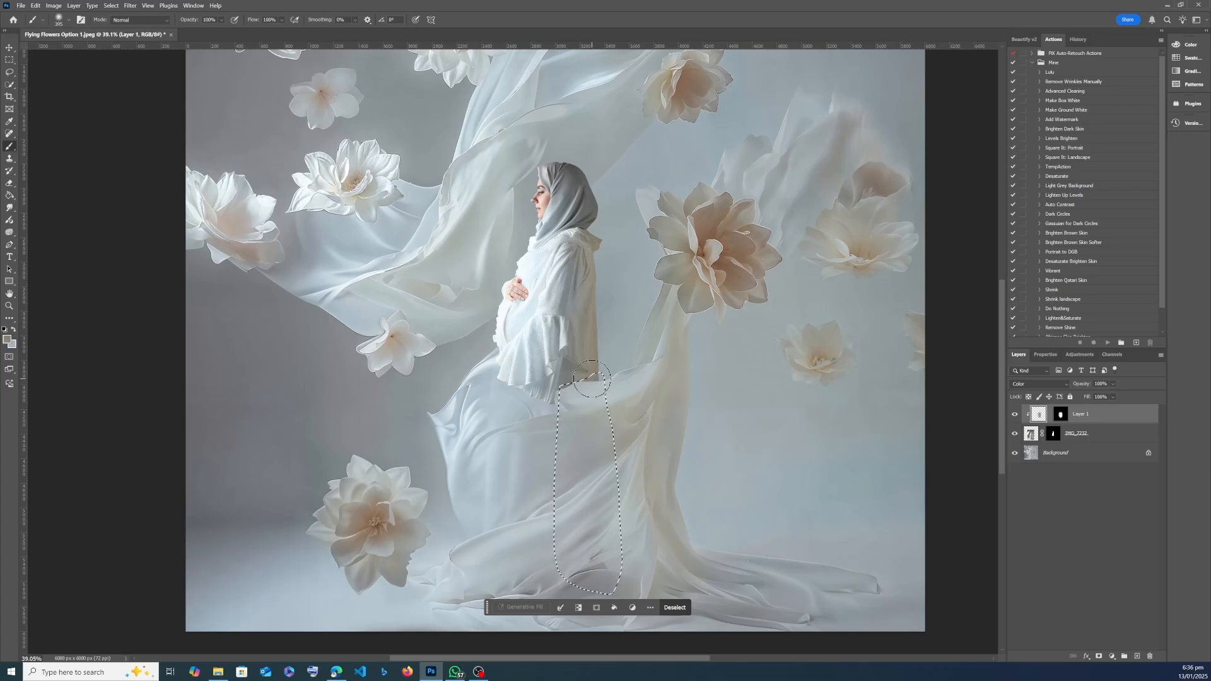
left_click(1137, 657)
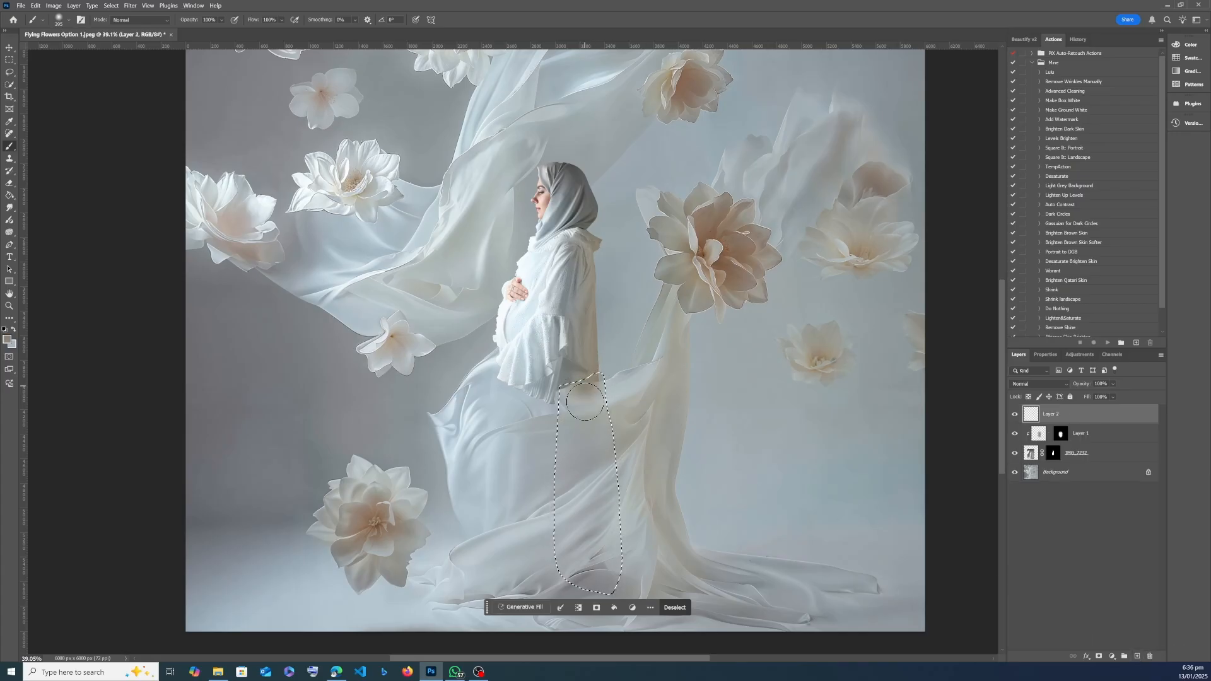
left_click_drag(584, 402, 580, 572)
- Set the painted layer's blend mode to Multiply and clear the selection
left_click(1039, 384)
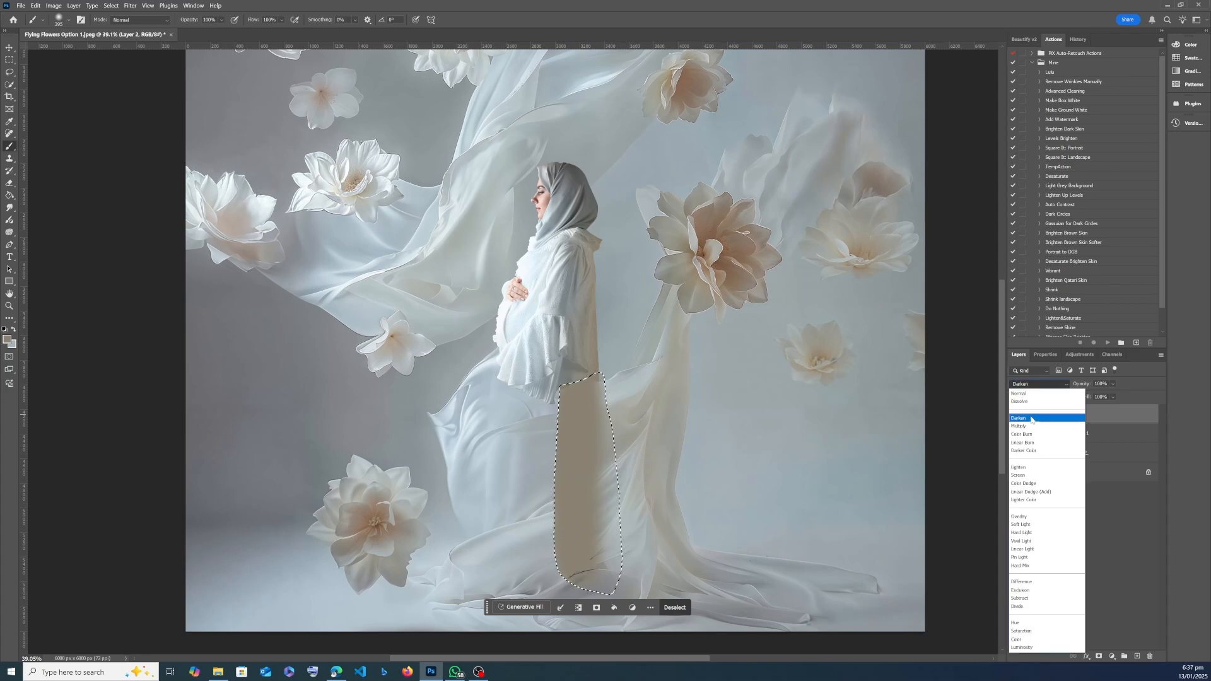
left_click(1034, 424)
left_click(9, 59)
key("ctrl+d")
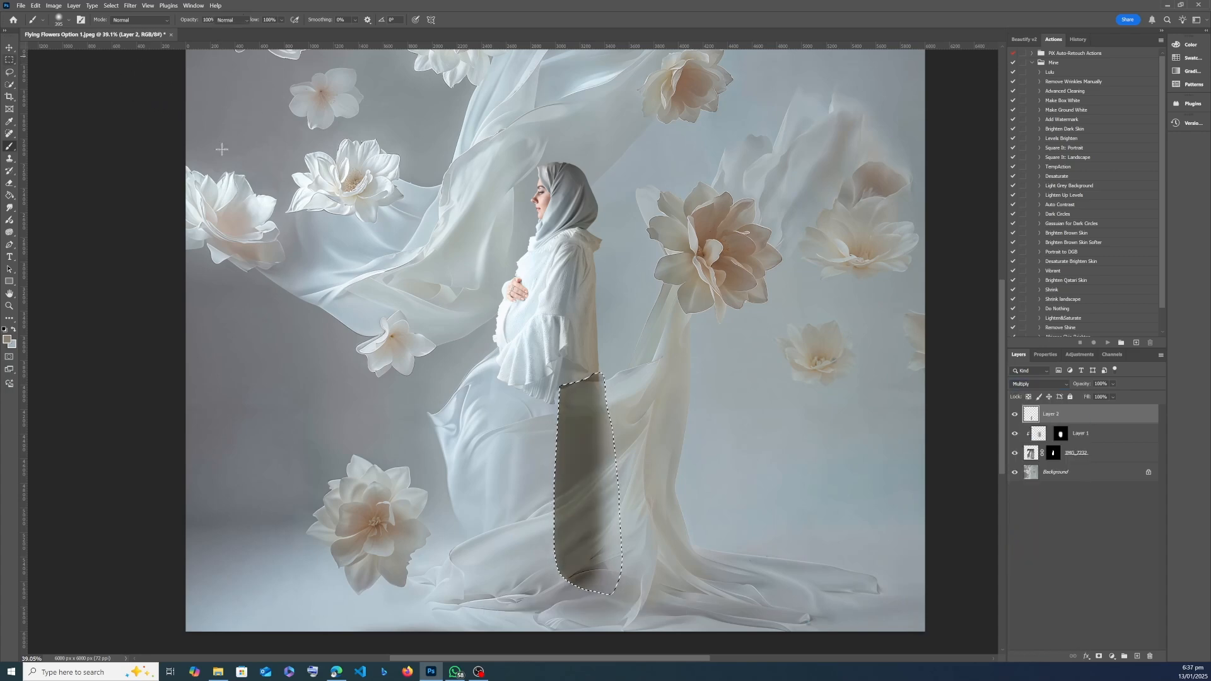
- Lasso a slightly wider area around the dark painted column and run Generative Fill on it with an empty prompt
left_click(9, 71)
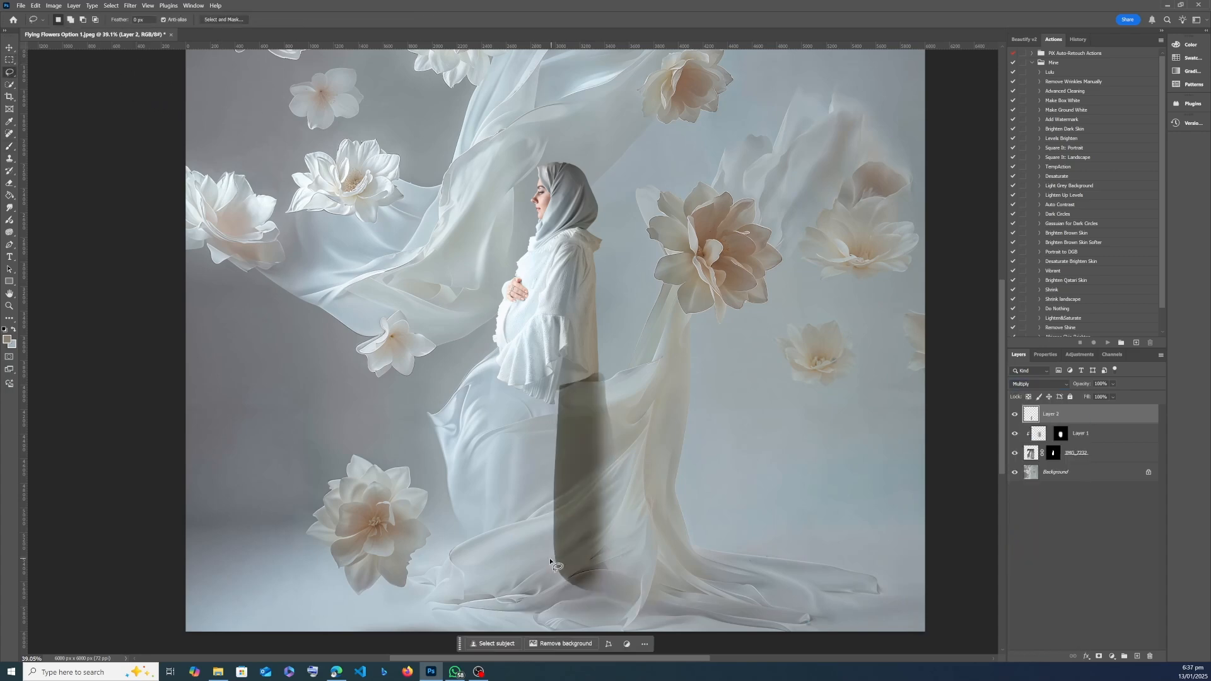
mouse_move(550, 561)
left_mouse_down()
mouse_move(580, 604)
mouse_move(634, 590)
mouse_move(636, 529)
left_mouse_up()
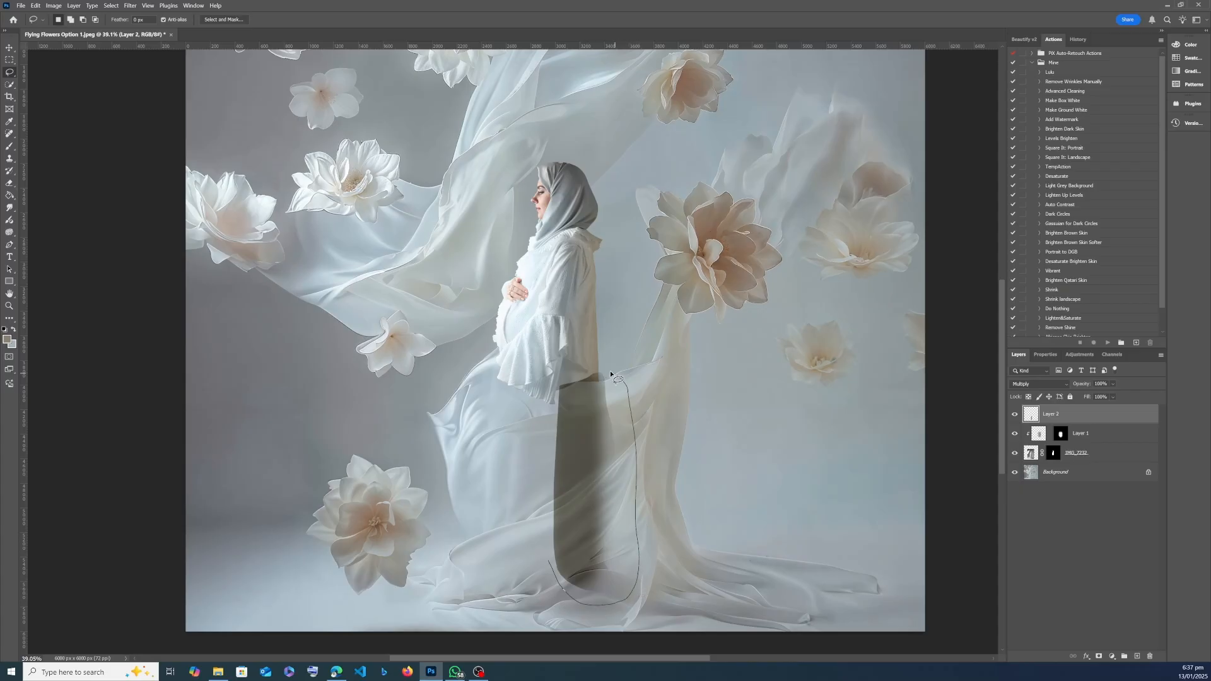
left_click_drag(544, 491, 545, 504)
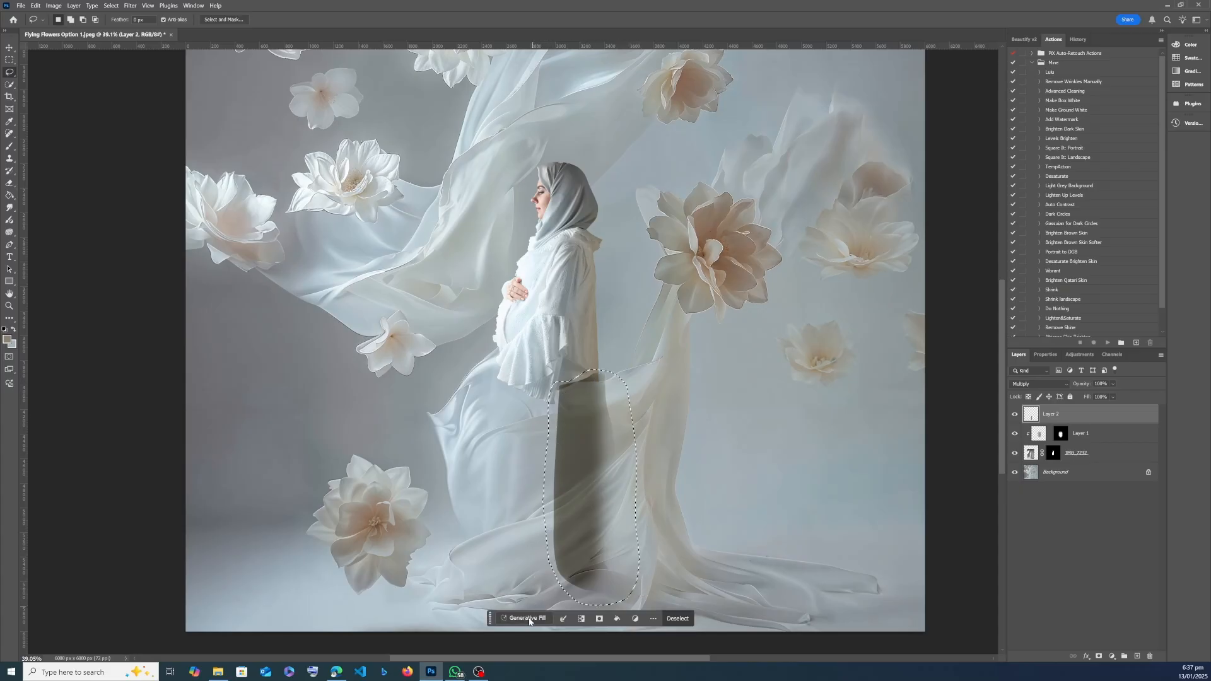
left_click(536, 618)
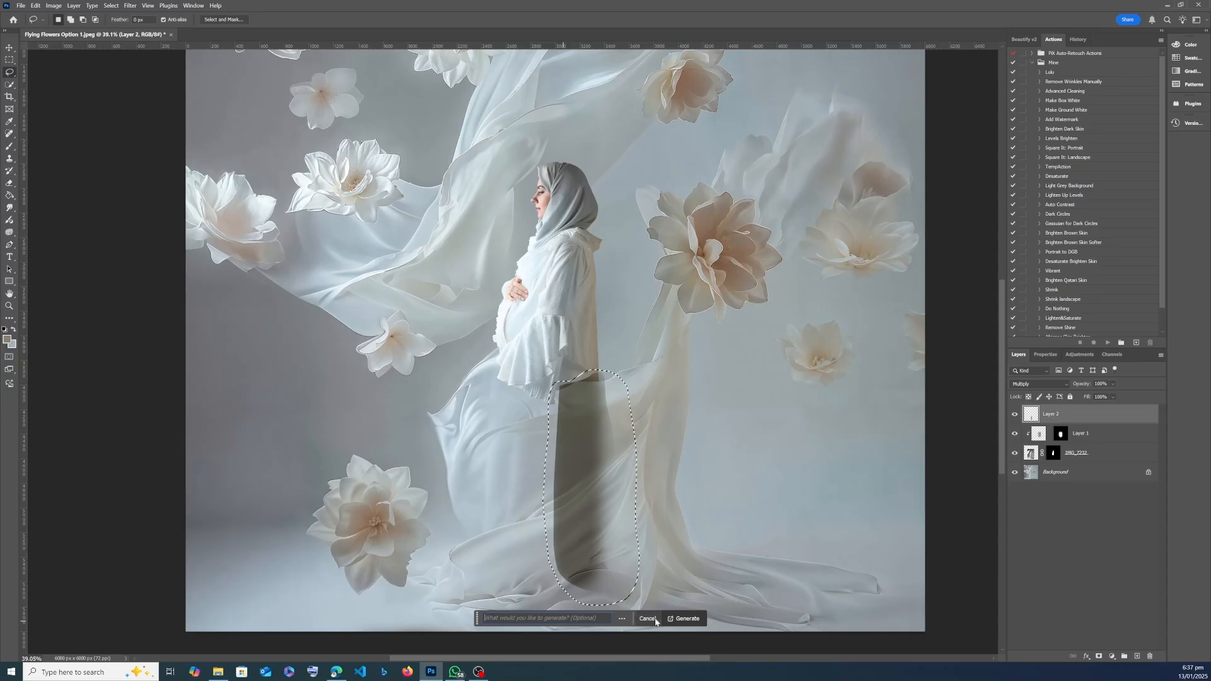
left_click(673, 619)
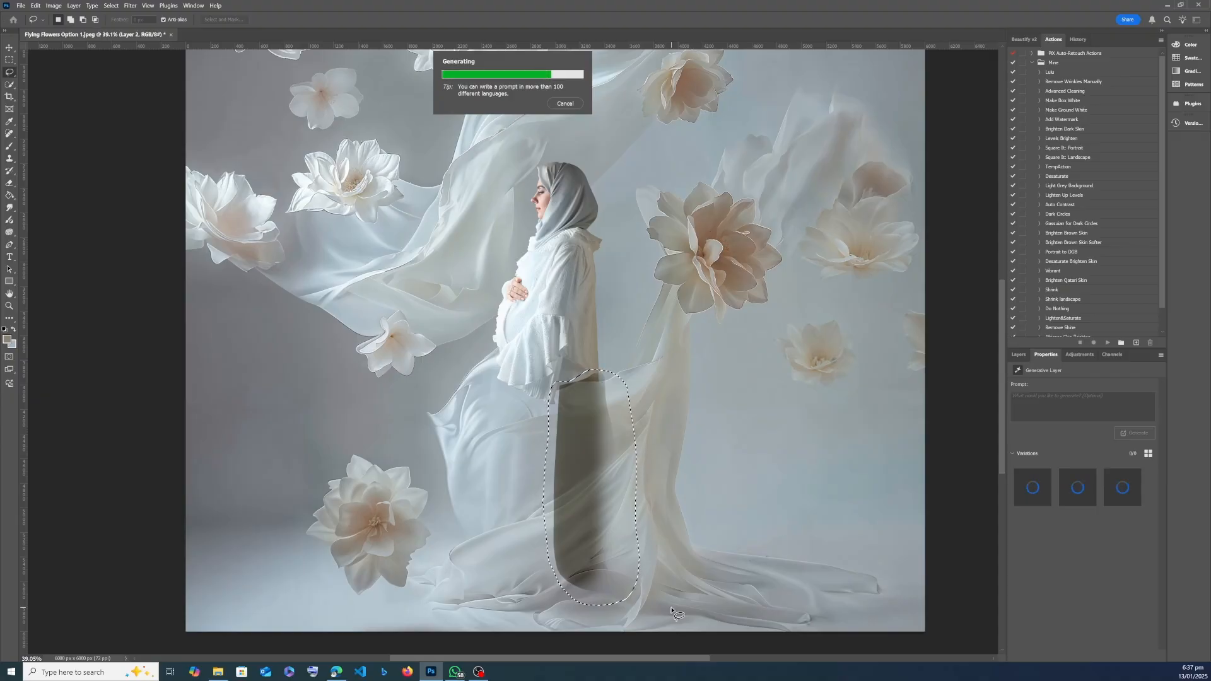
scroll(498, 467, "up", 5)
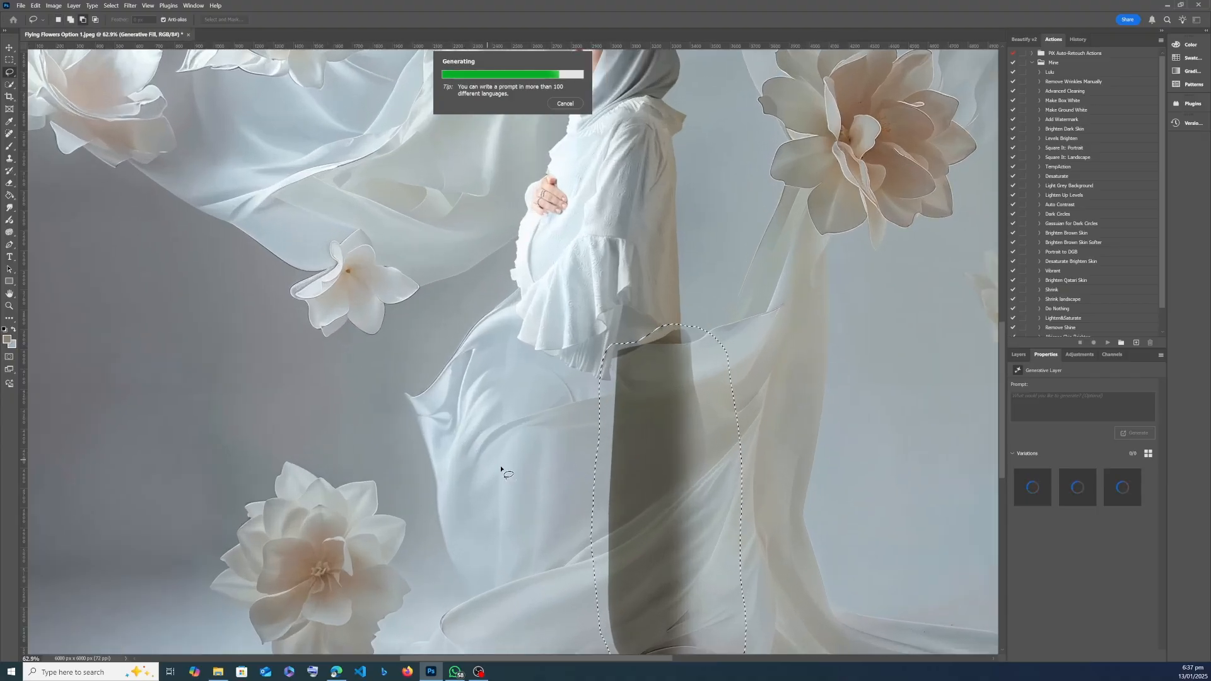
scroll(504, 344, "down", 4)
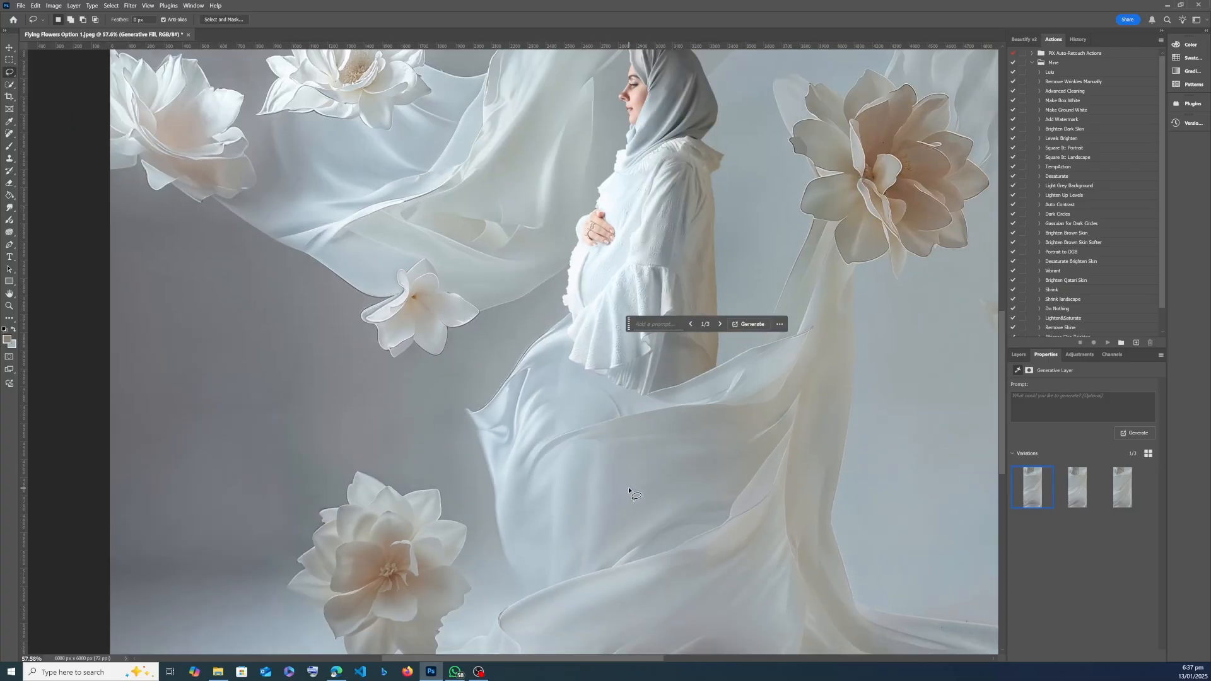
- Compare the image with and without the Generative Fill layer, and examine its three variations at the dress's hem
left_click(1017, 355)
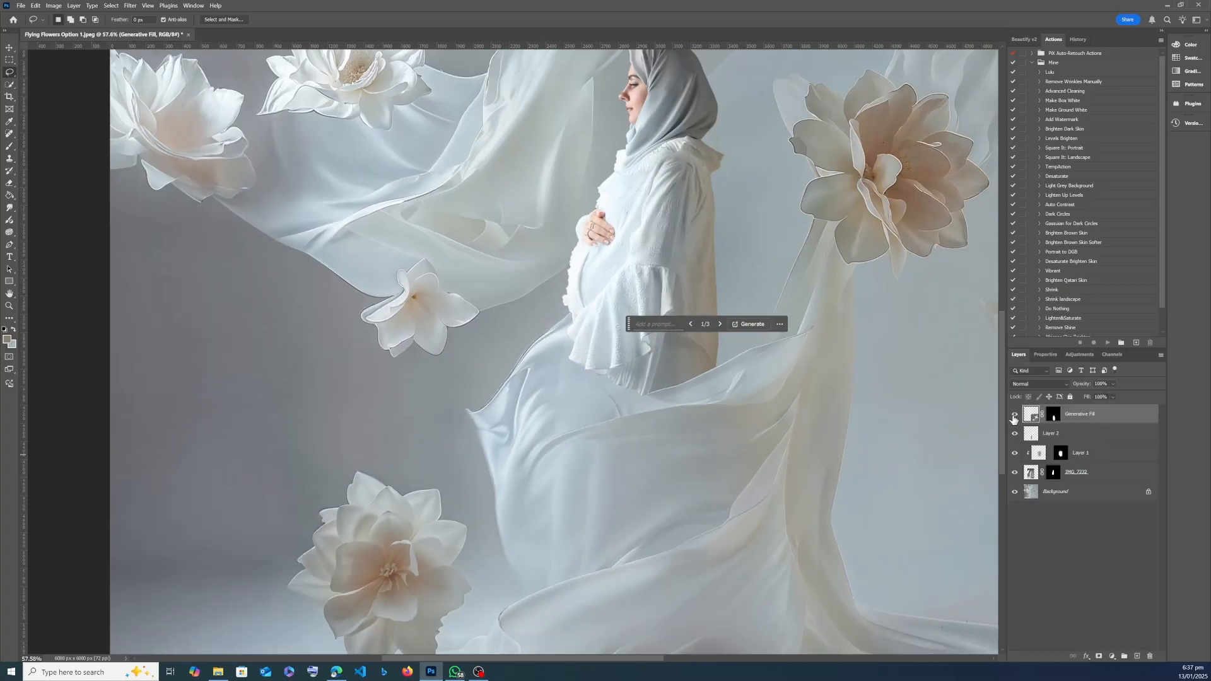
left_click(1014, 417)
left_click(1014, 417)
scroll(736, 503, "up", 4)
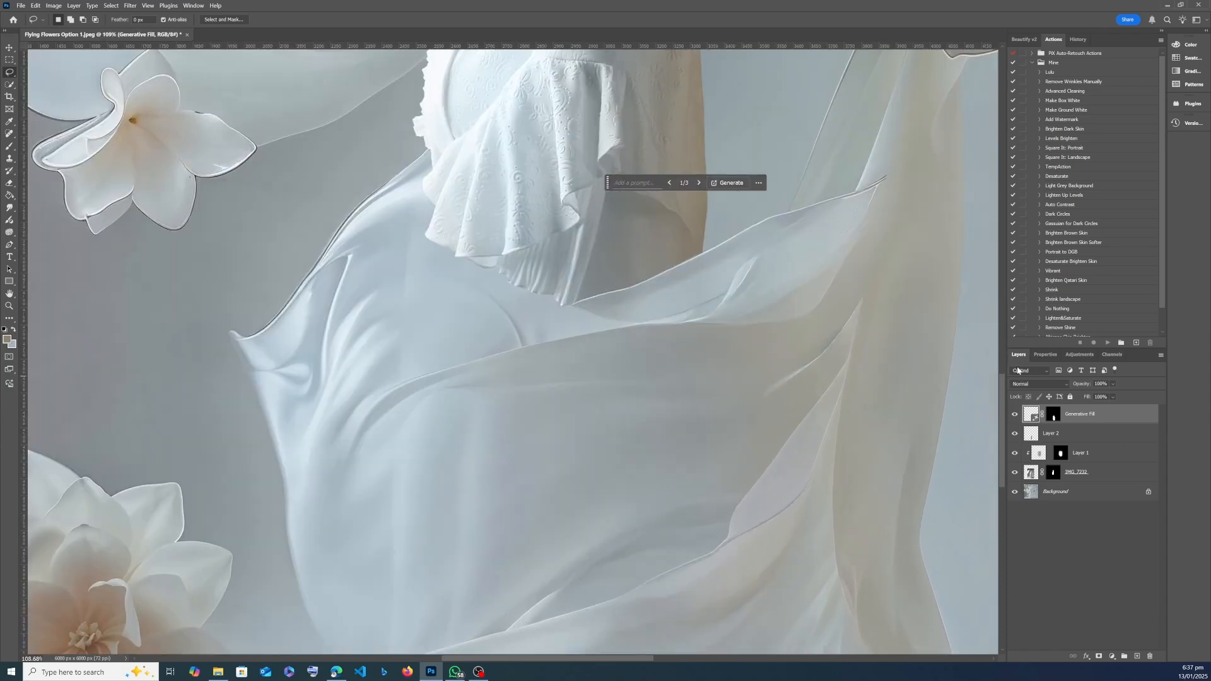
left_click(1045, 355)
left_click(1078, 487)
scroll(656, 449, "down", 3)
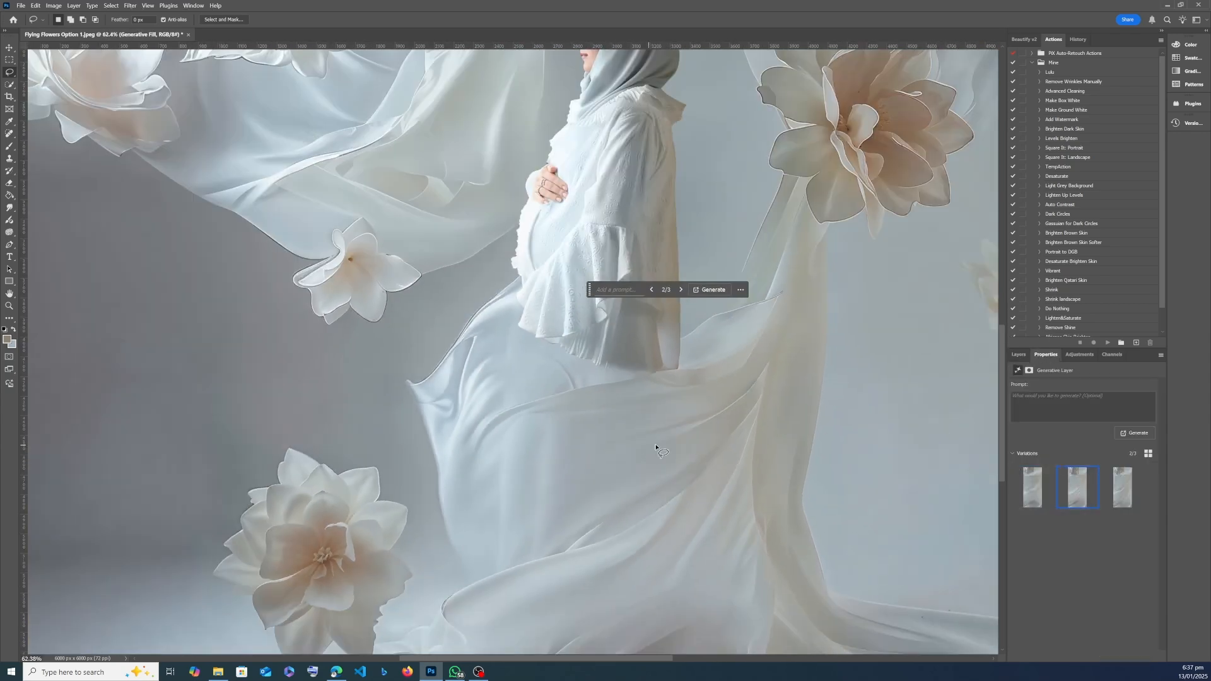
left_click(1121, 487)
left_click(1032, 487)
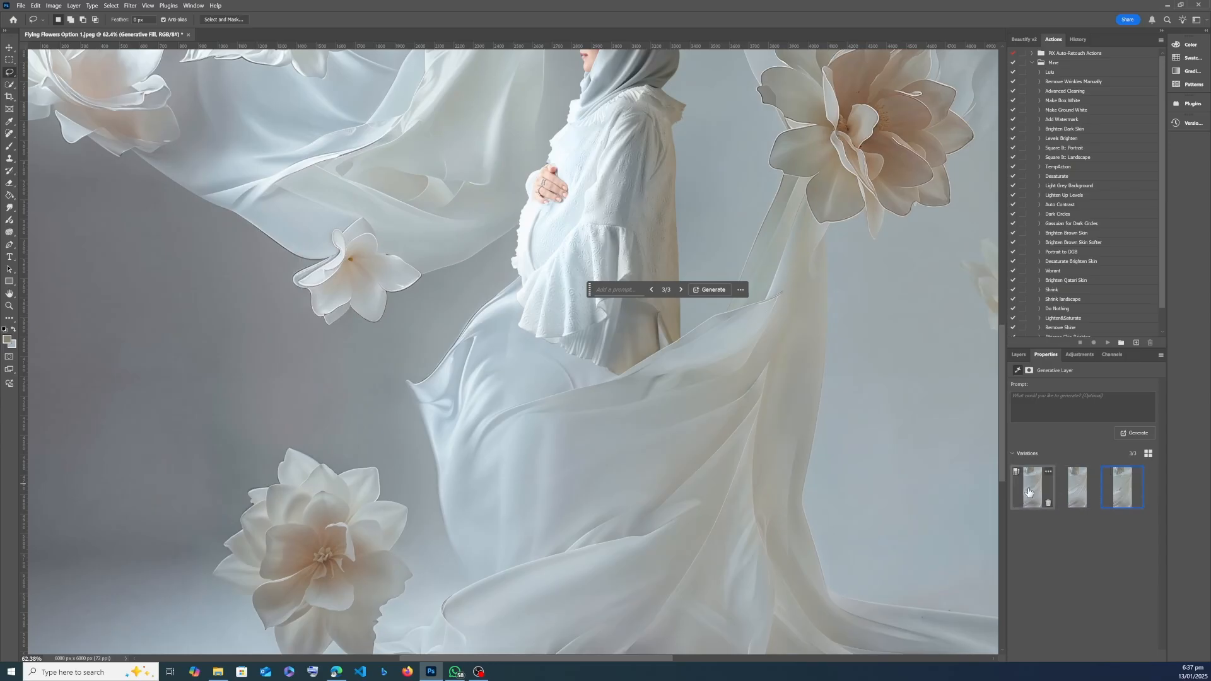
scroll(622, 373, "up", 4)
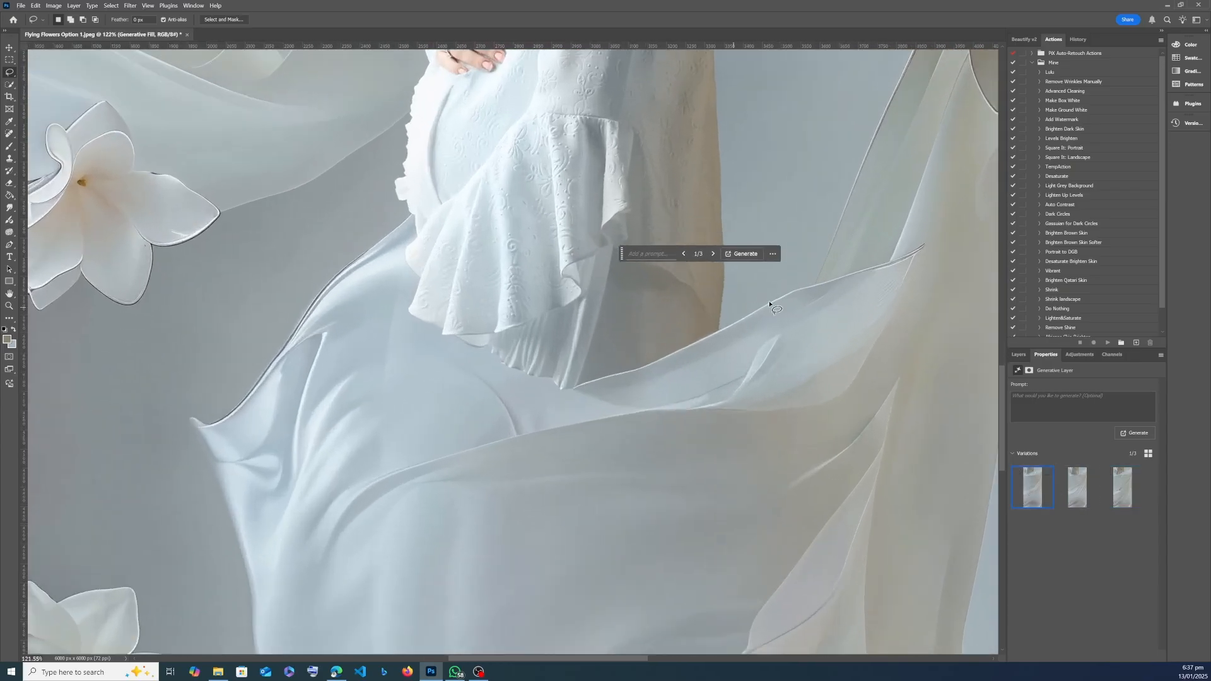
scroll(583, 387, "down", 4)
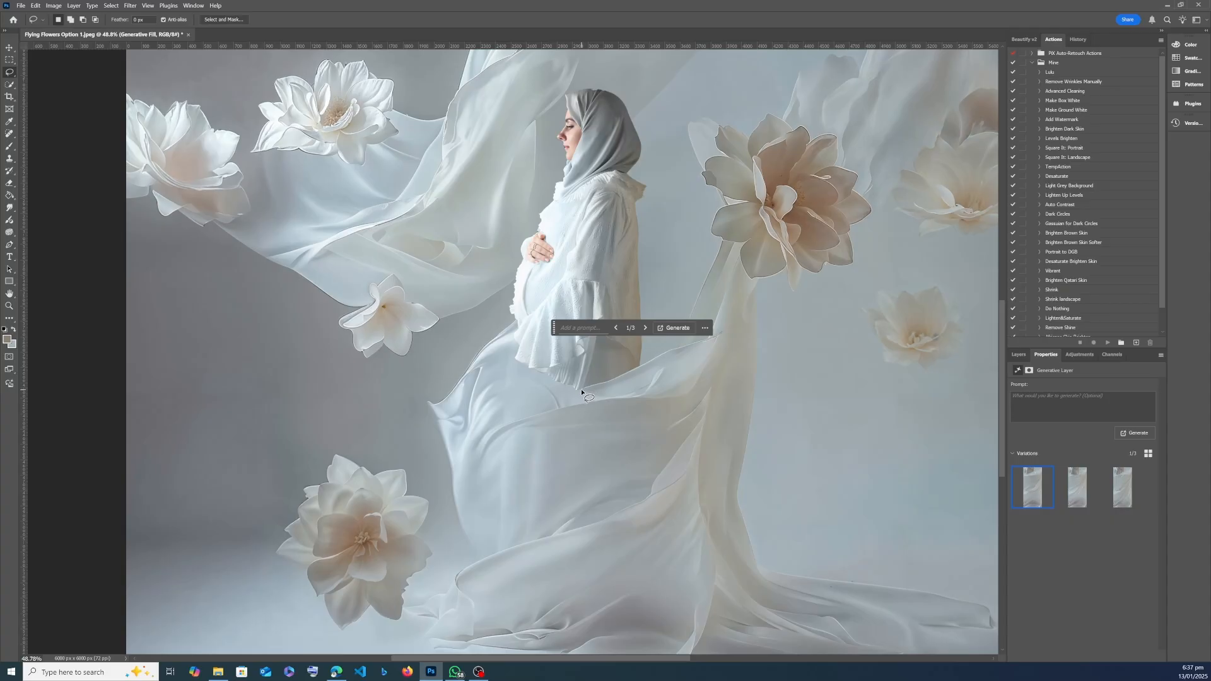
- Lasso the fabric from the dress's hem to the floor and run Generative Fill with the prompt "Soft Grey Shadow"
mouse_move(581, 389)
left_mouse_down()
mouse_move(585, 634)
mouse_move(680, 588)
mouse_move(691, 473)
mouse_move(638, 368)
left_mouse_up()
left_click(578, 354)
type("Sof")
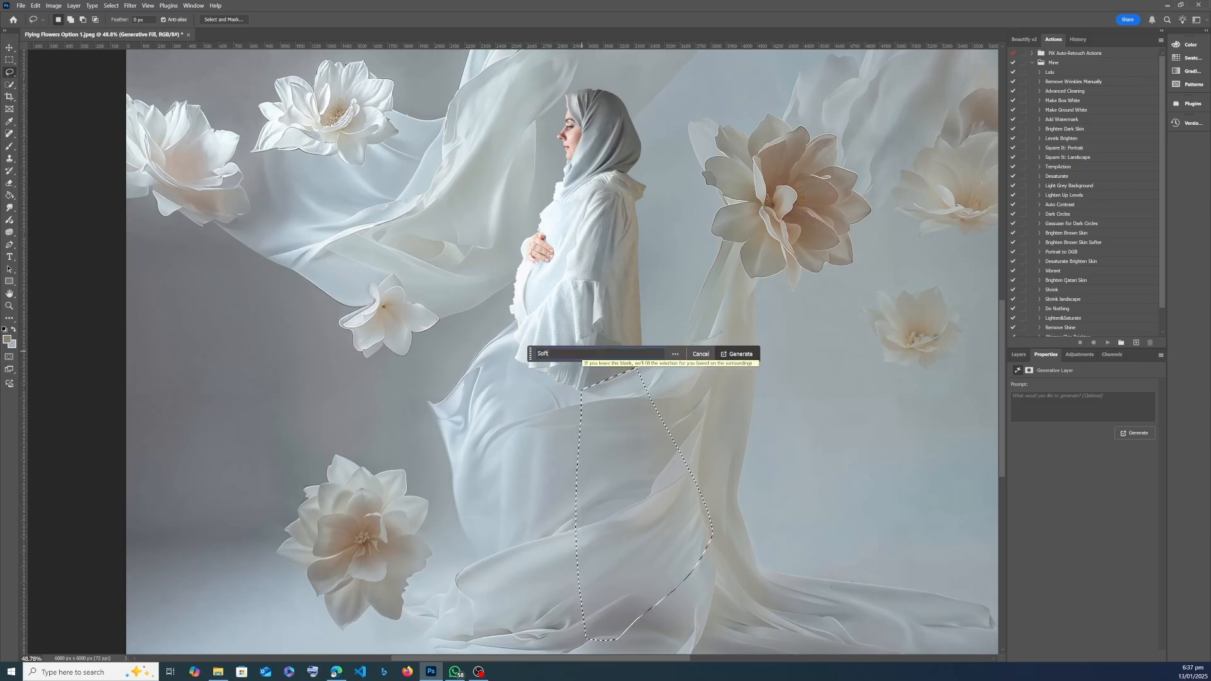
type("t Gra")
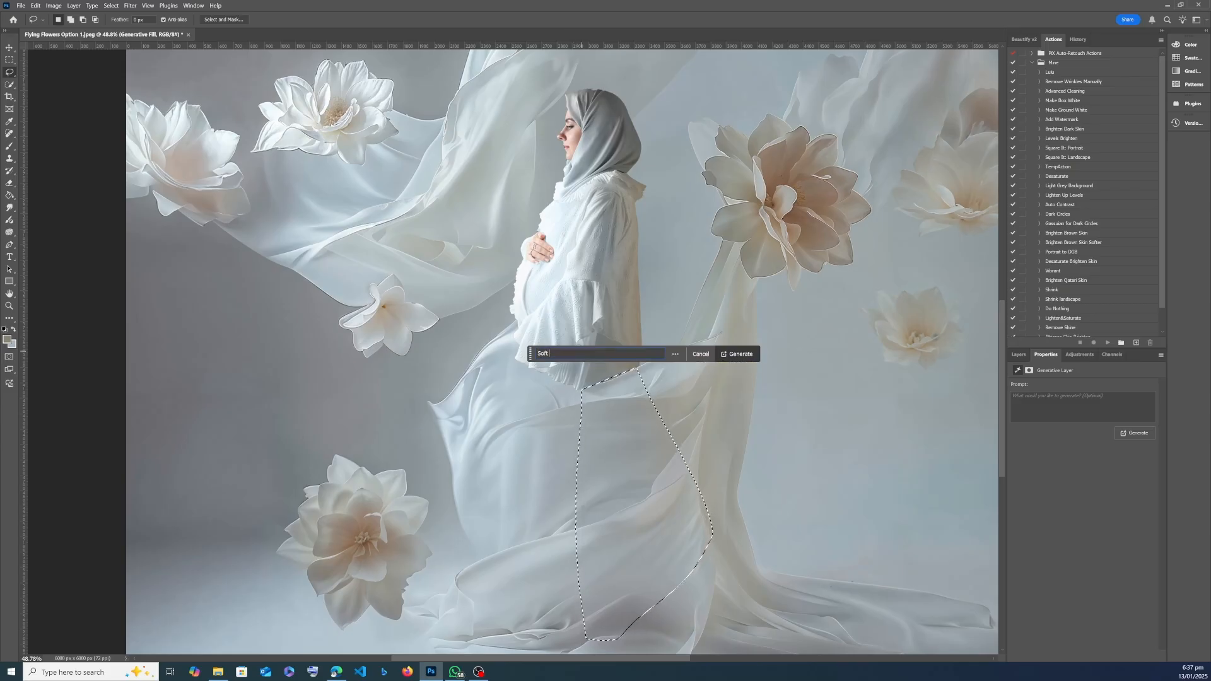
type("y Shadow")
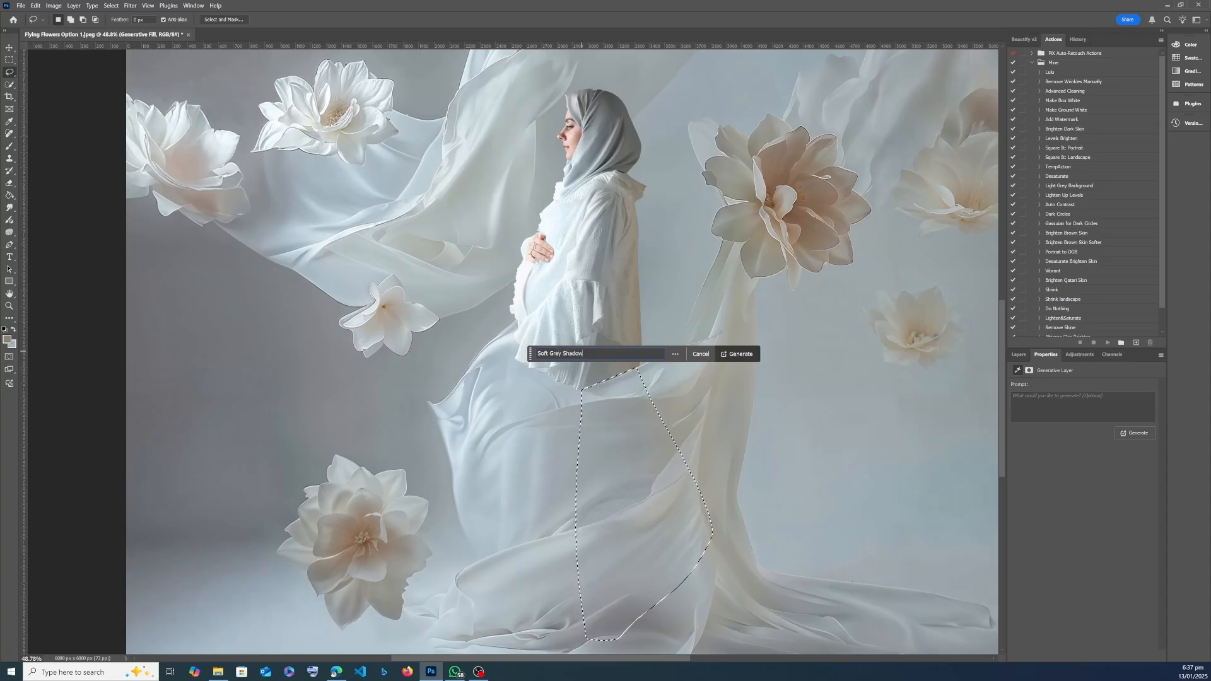
key("Return")
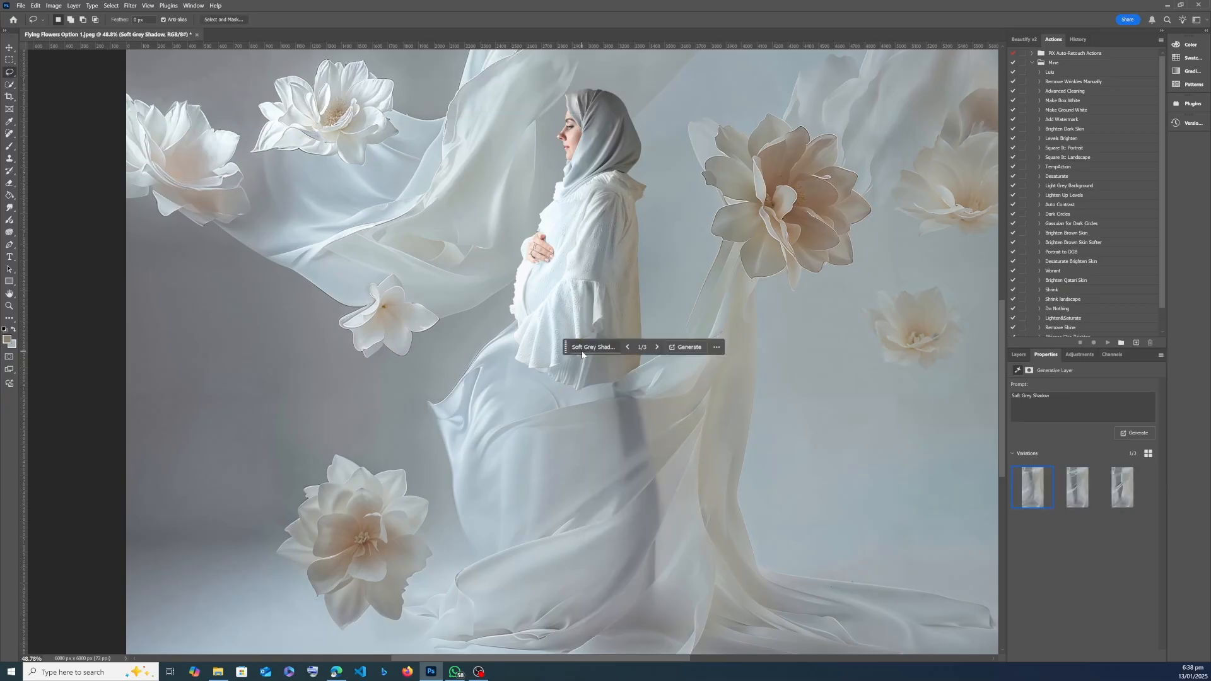
- Compare the Soft Grey Shadow variations against the whole composition and choose the third one
scroll(582, 354, "up", 5)
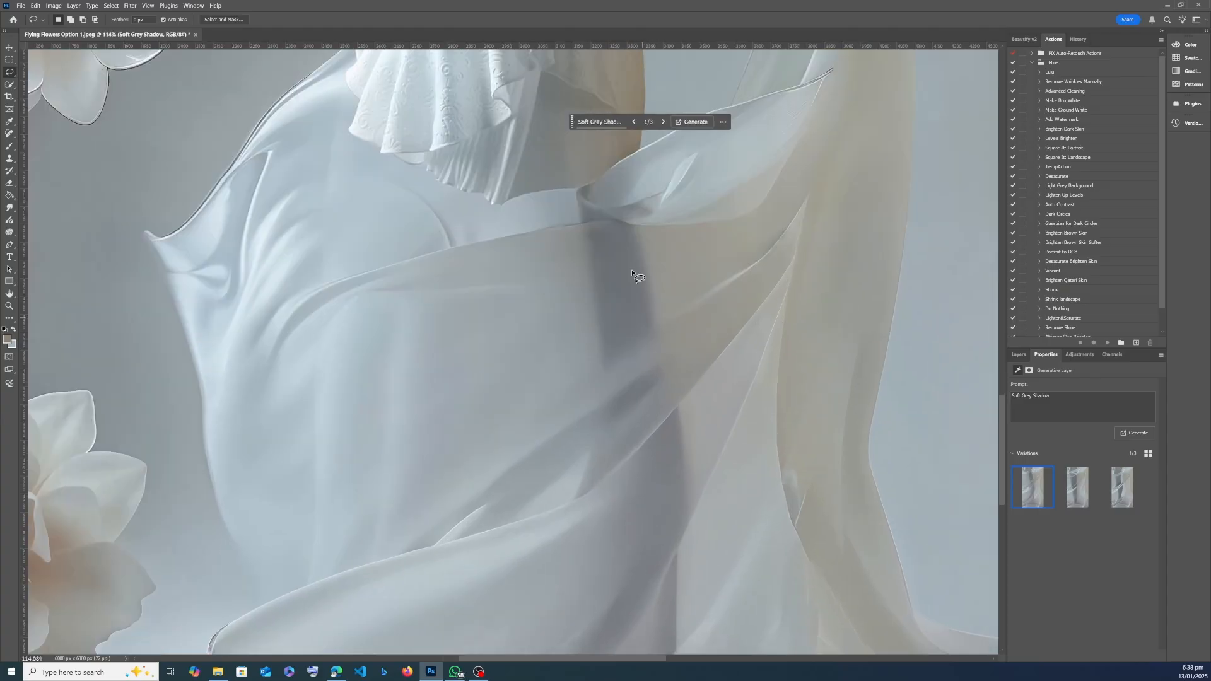
left_click(1075, 487)
scroll(622, 320, "down", 6)
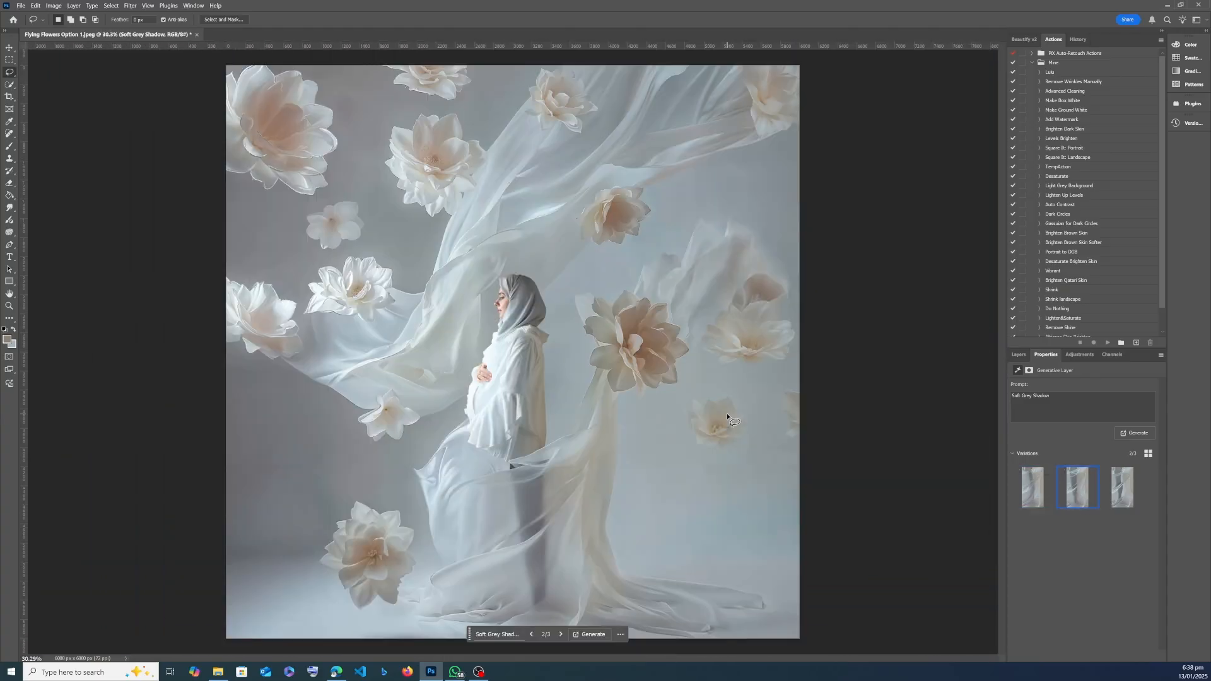
scroll(525, 593, "up", 2)
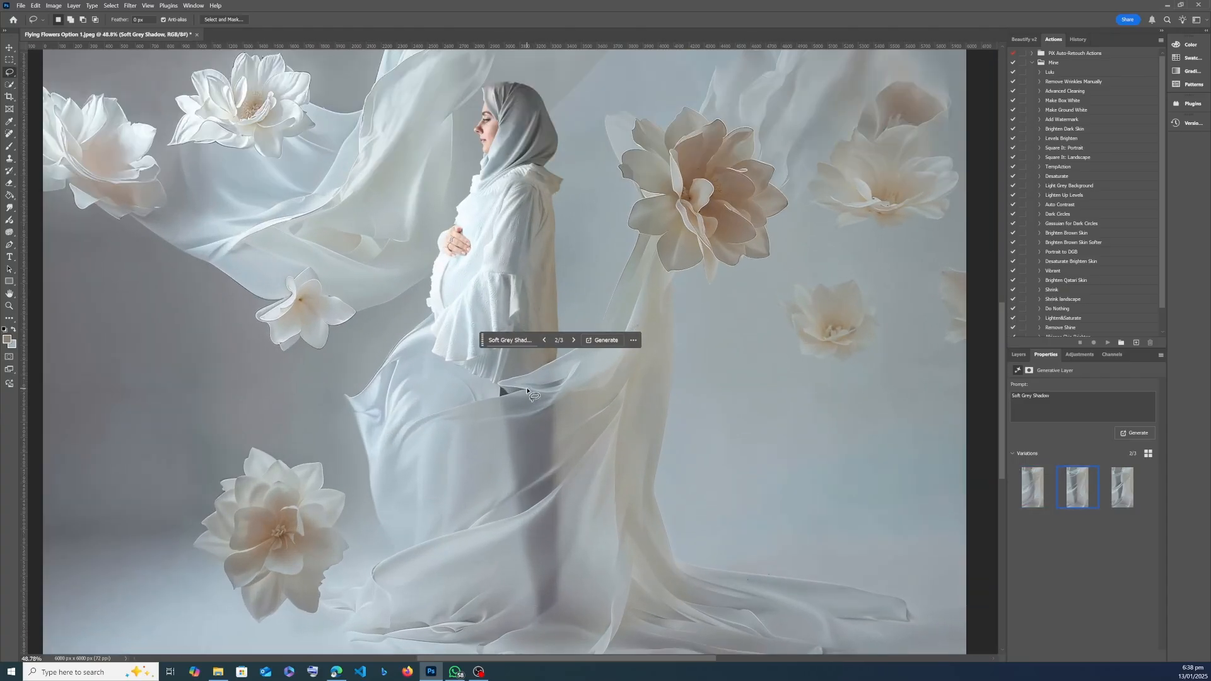
left_click(1124, 484)
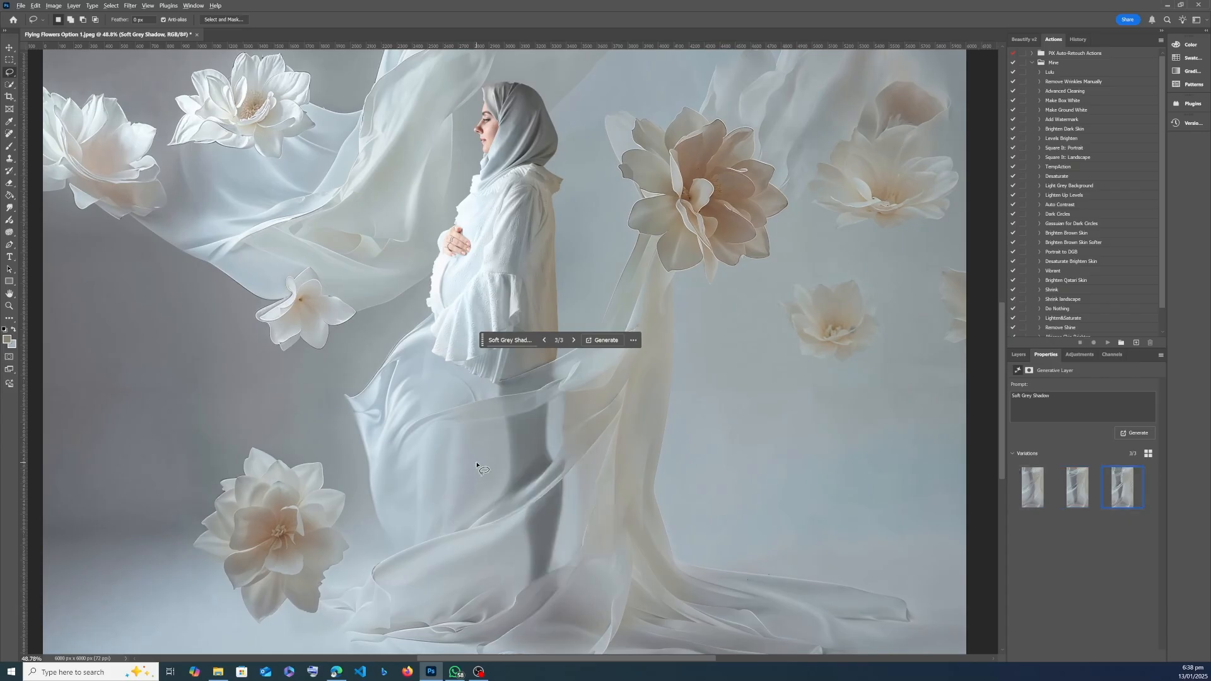
key("ctrl+0")
scroll(516, 555, "up", 4)
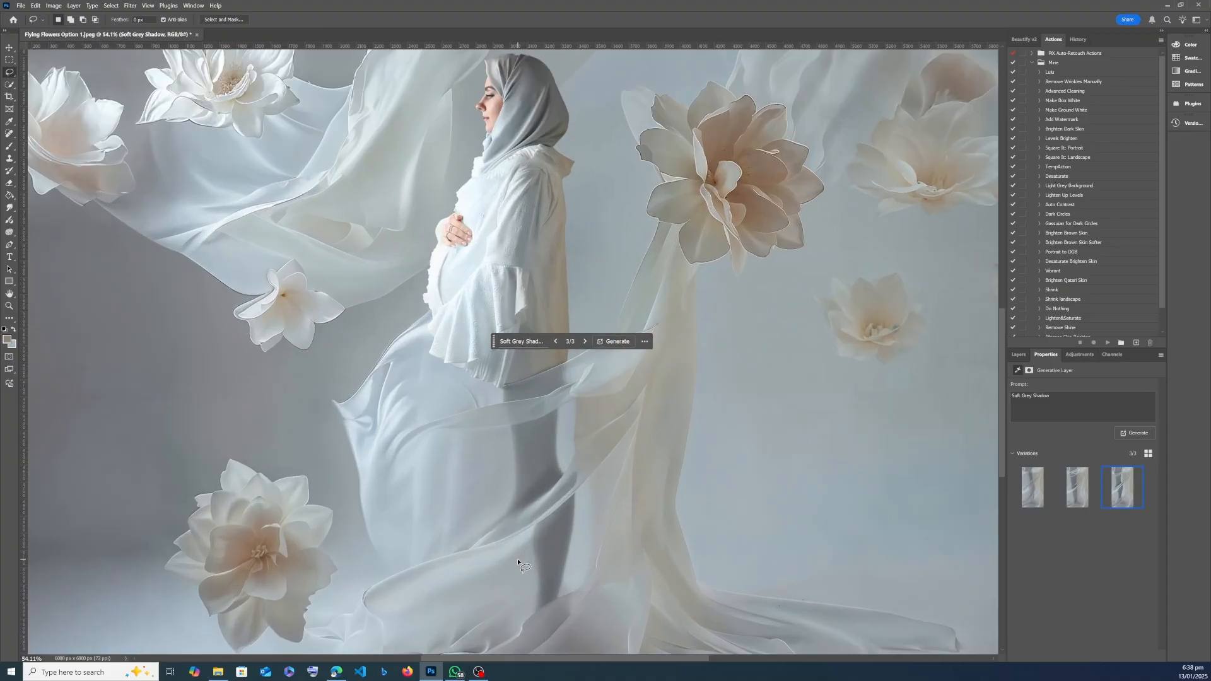
scroll(517, 558, "up", 3)
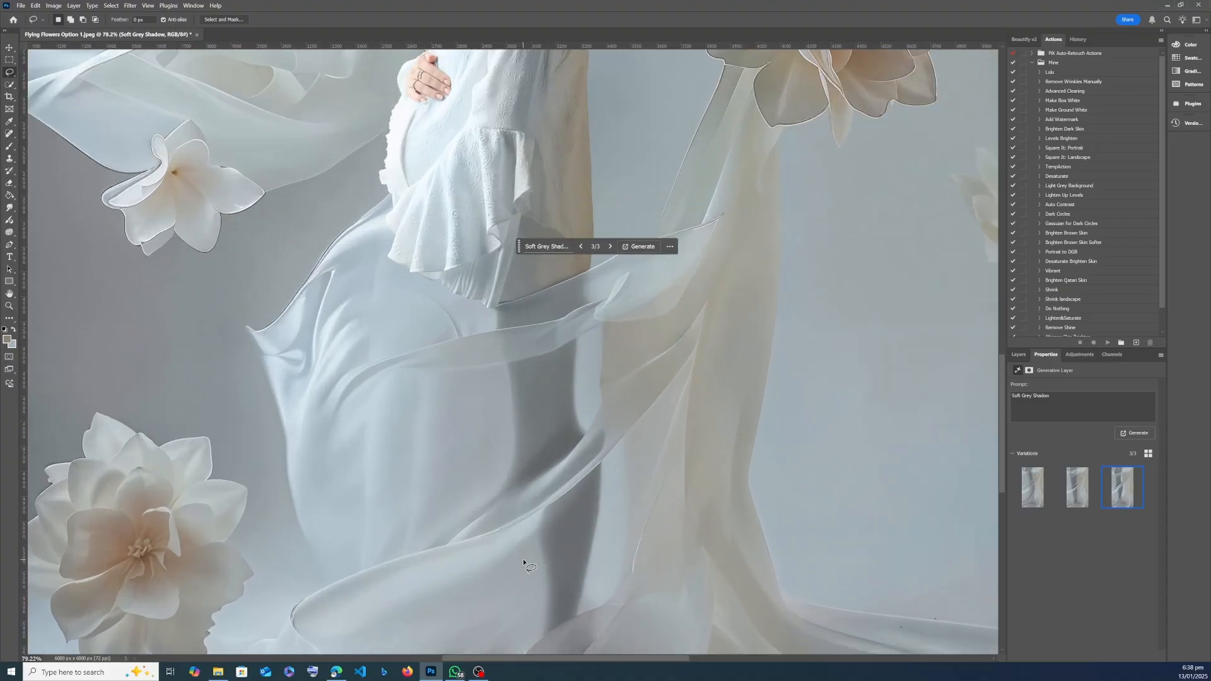
- Add a new layer above Soft Grey Shadow and brush a warm grey over the shadow from the dress's hem to the floor
left_click(9, 145)
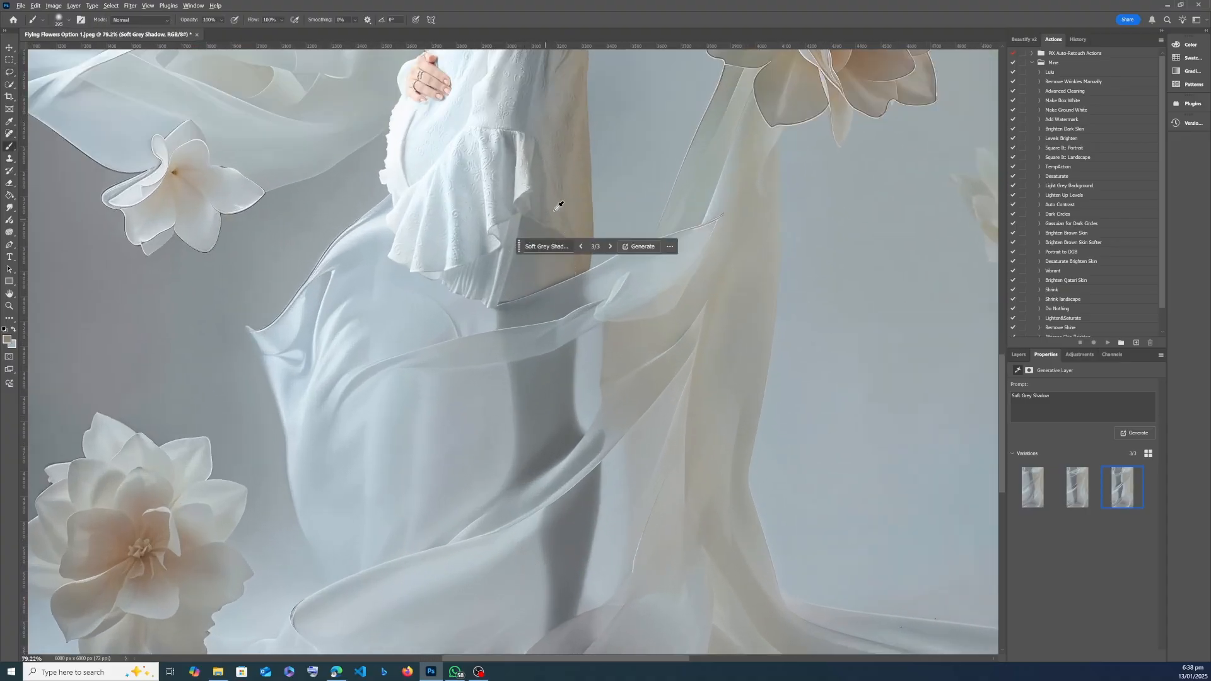
left_click(1018, 354)
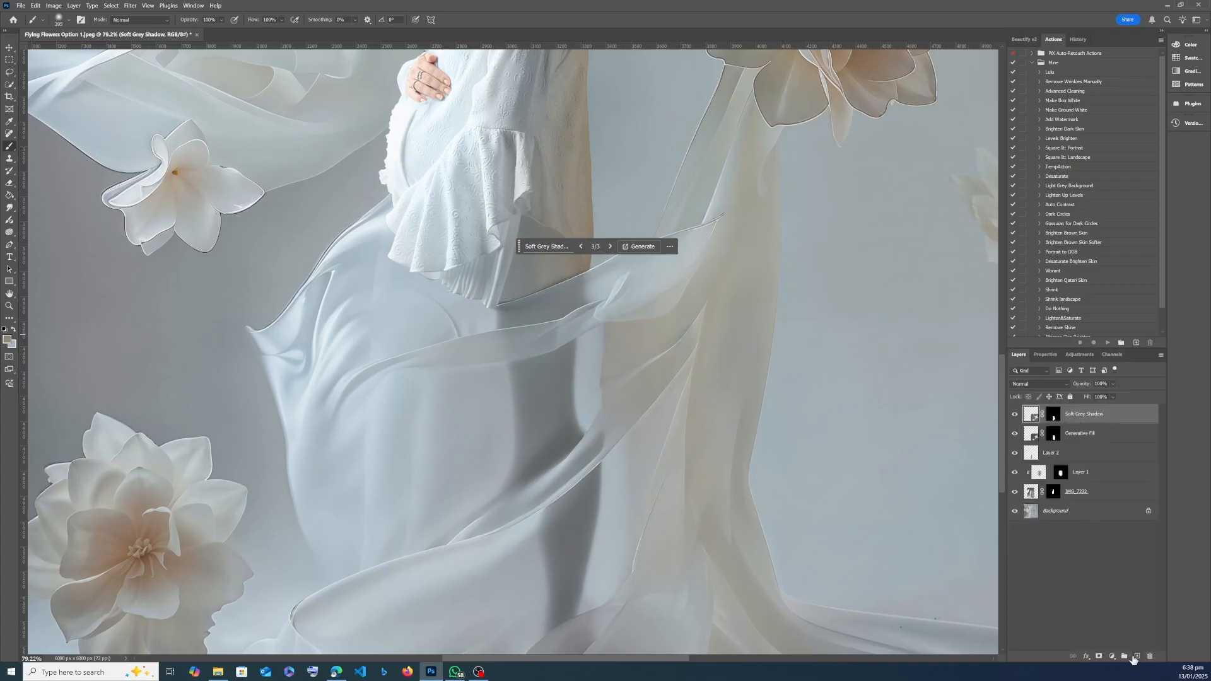
left_click(1137, 656)
mouse_move(555, 302)
left_mouse_down()
mouse_move(568, 341)
mouse_move(551, 367)
mouse_move(580, 488)
mouse_move(571, 630)
left_mouse_up()
- Set the painted shadow tint layer's blend mode to Color and its opacity to 52%
left_click(1036, 382)
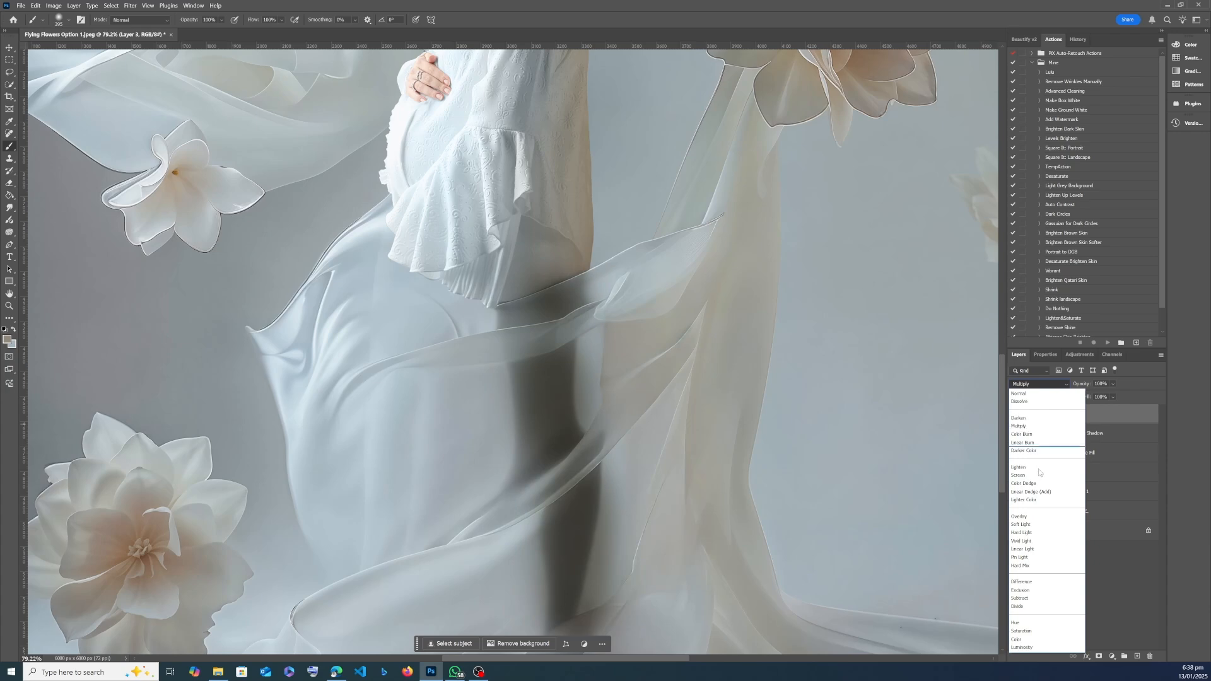
left_click(1024, 640)
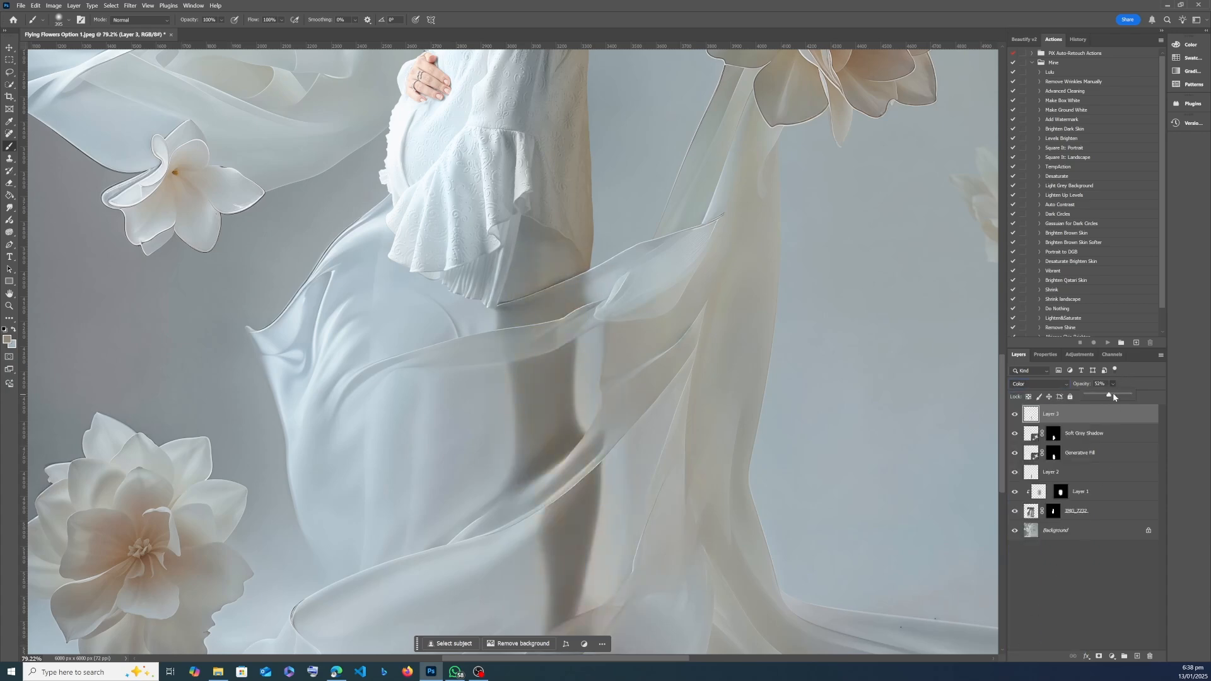
key("m")
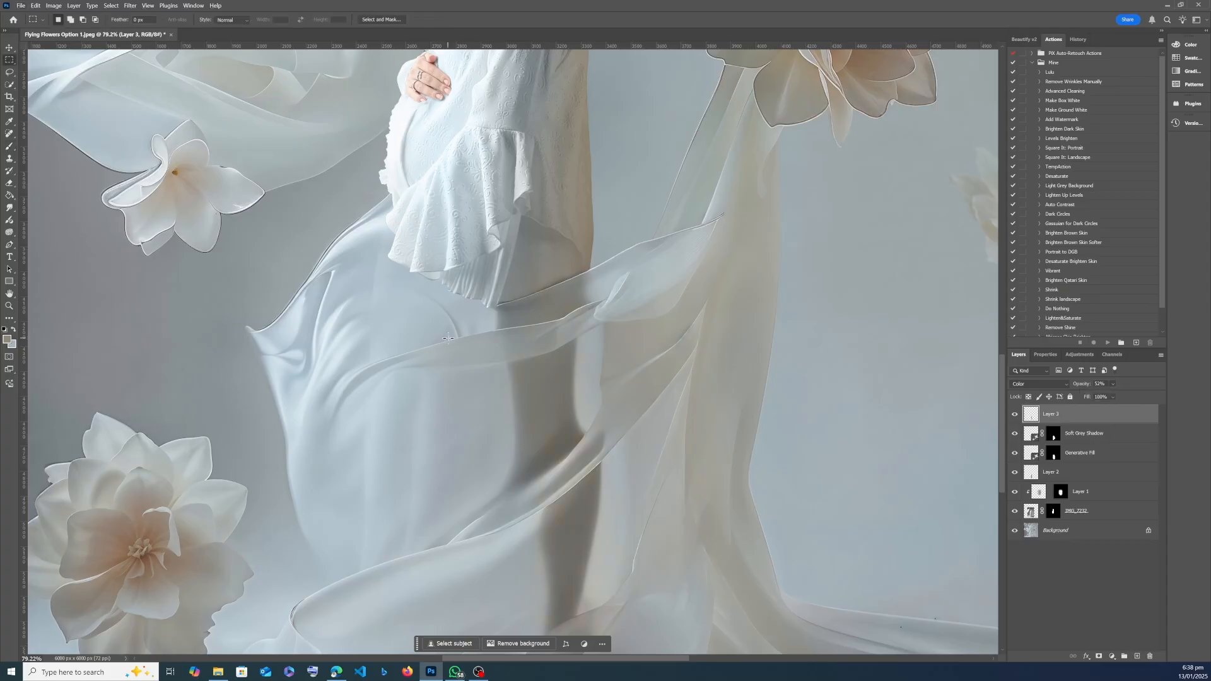
- Examine the tinted shadow, the flowing fabric and the woman's shoulder edge up close and within the whole composition
scroll(498, 364, "down", 5)
scroll(498, 364, "down", 2)
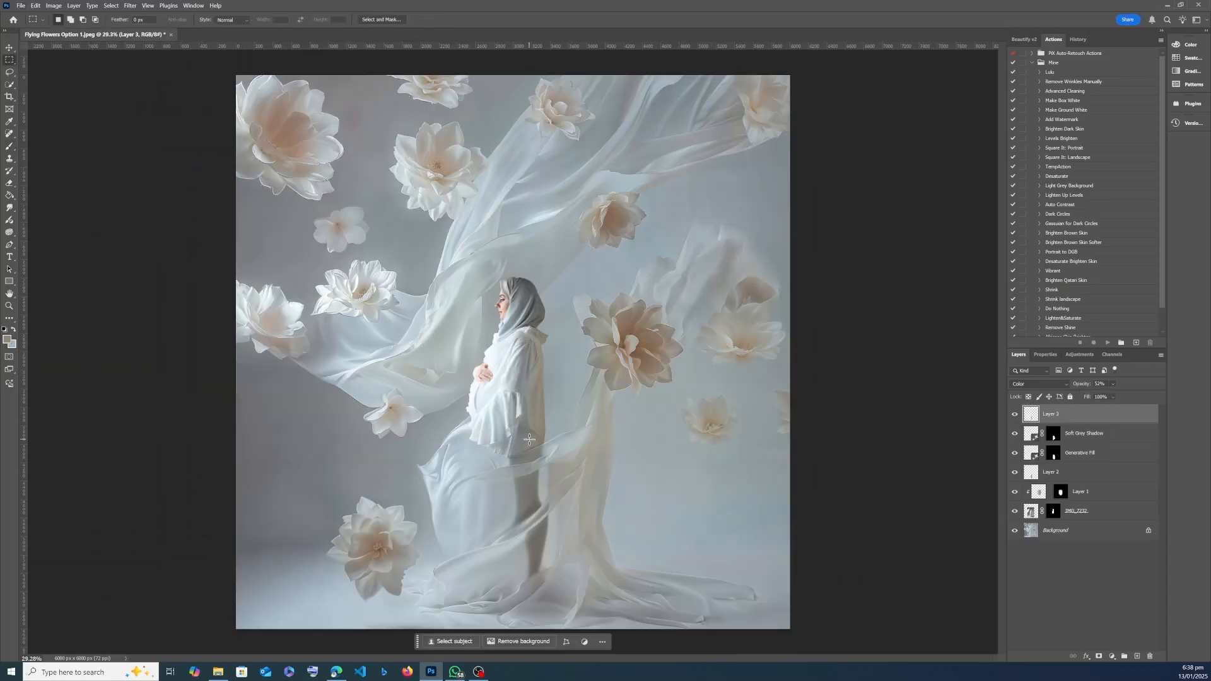
scroll(529, 440, "down", 1)
scroll(448, 248, "up", 11)
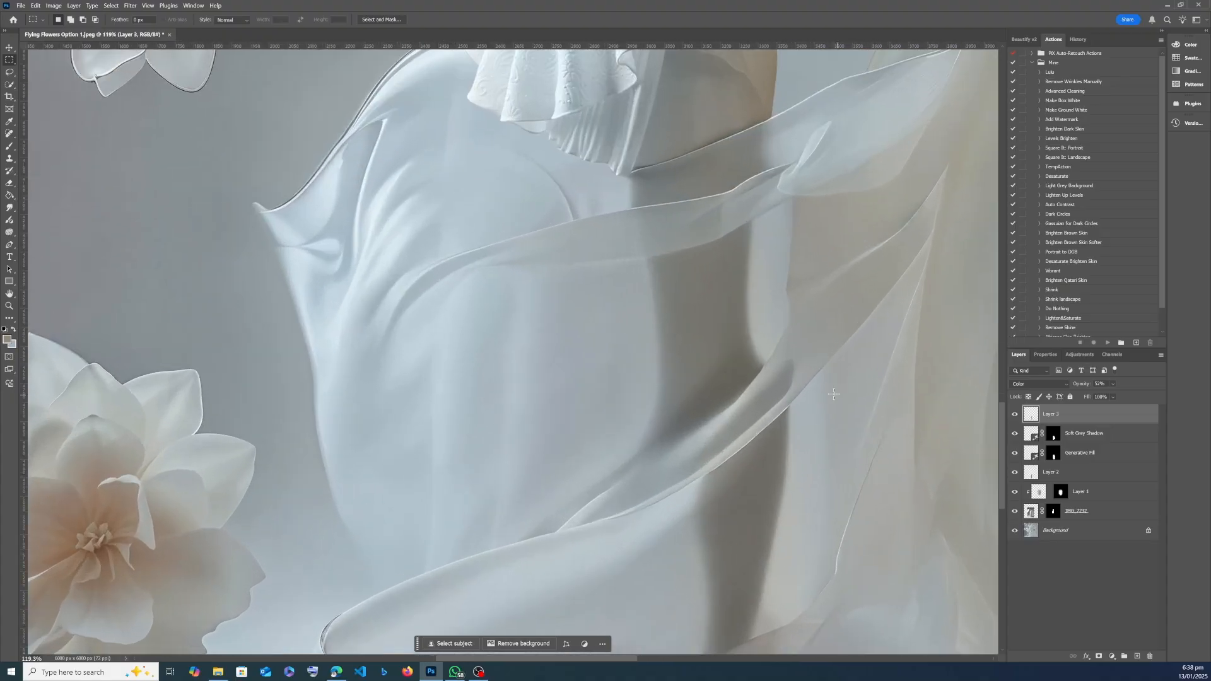
scroll(774, 259, "down", 5)
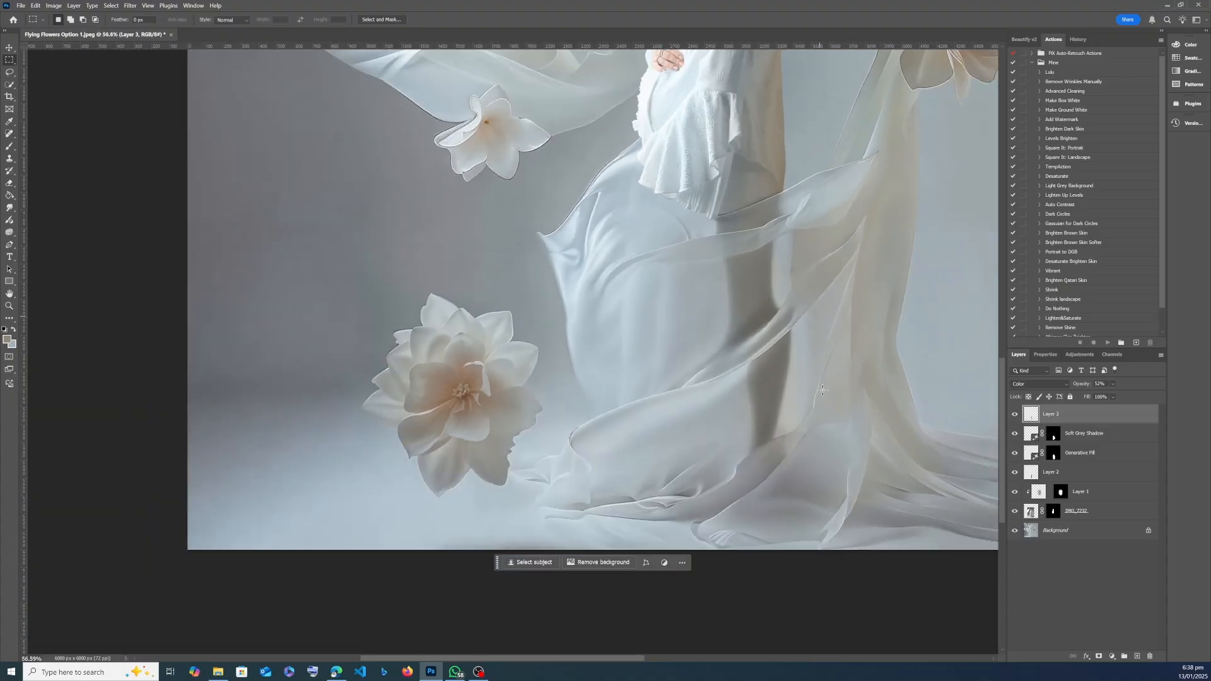
scroll(789, 469, "down", 2)
scroll(554, 411, "up", 5)
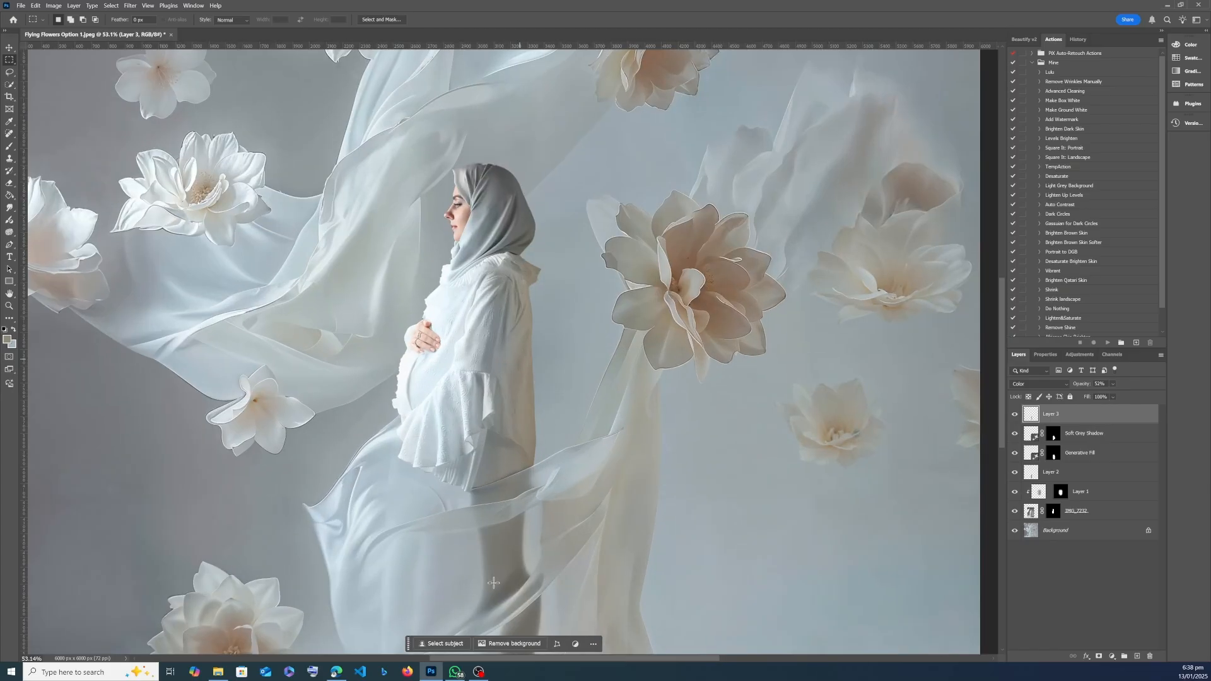
scroll(501, 530, "down", 3)
scroll(501, 528, "down", 2)
scroll(492, 535, "up", 2)
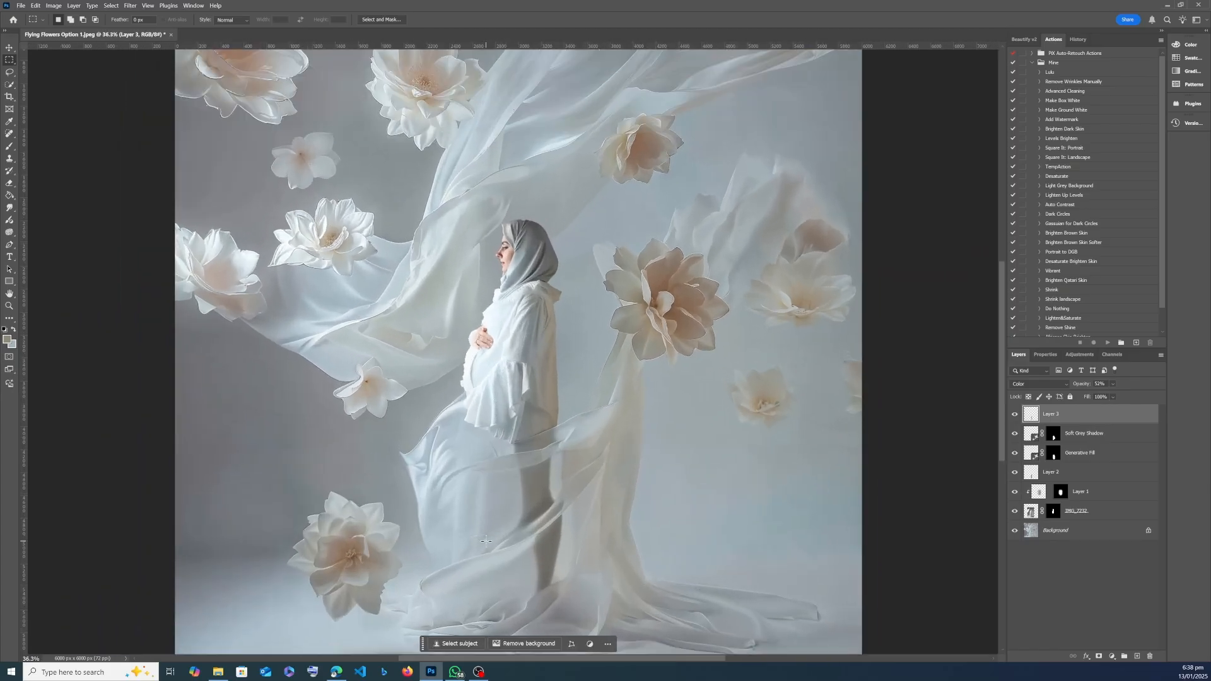
scroll(484, 540, "down", 1)
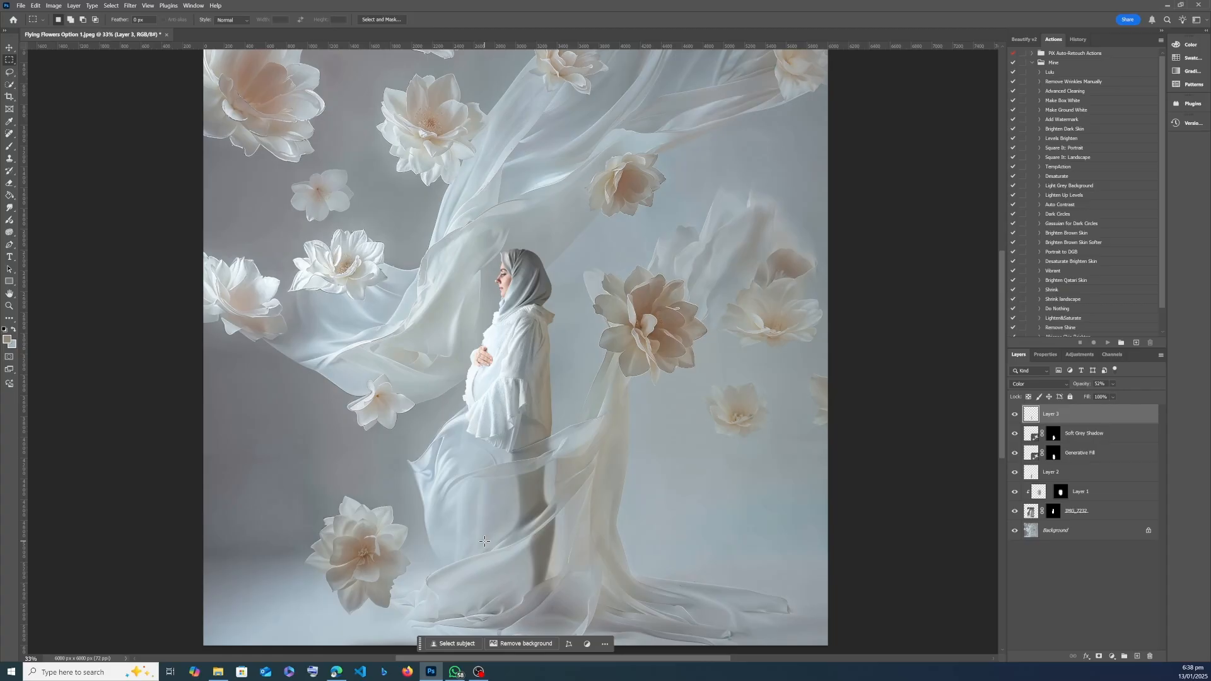
scroll(532, 294, "up", 5)
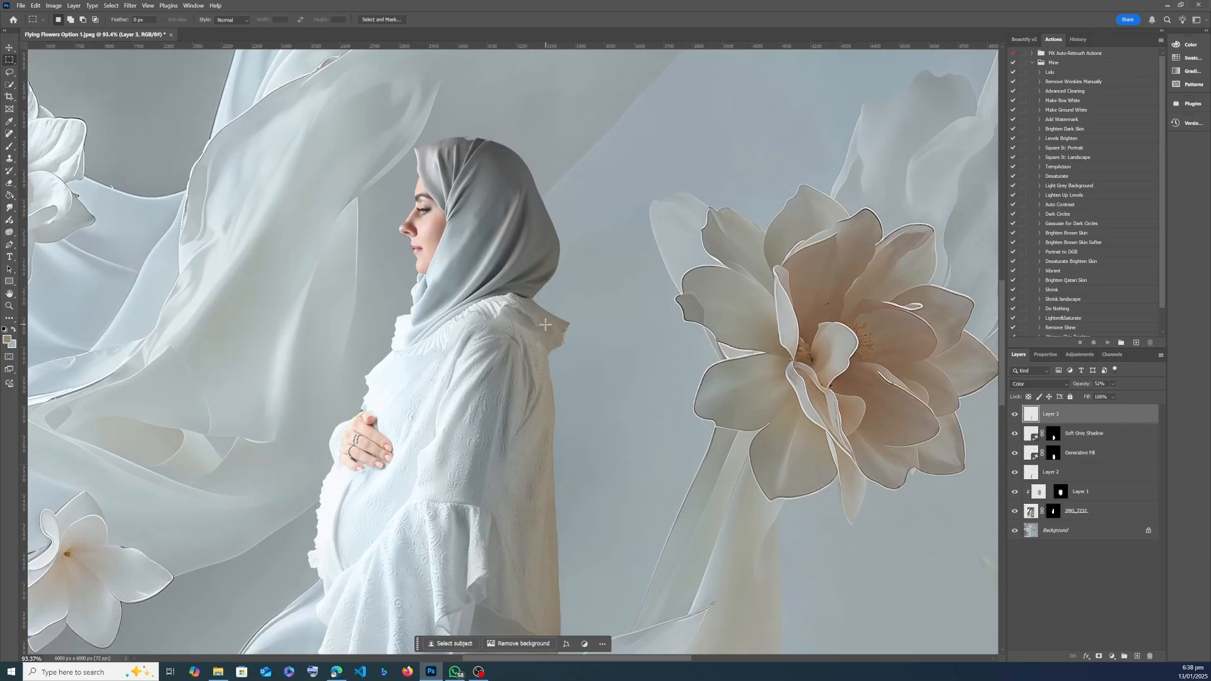
scroll(547, 328, "up", 4)
scroll(558, 349, "down", 2)
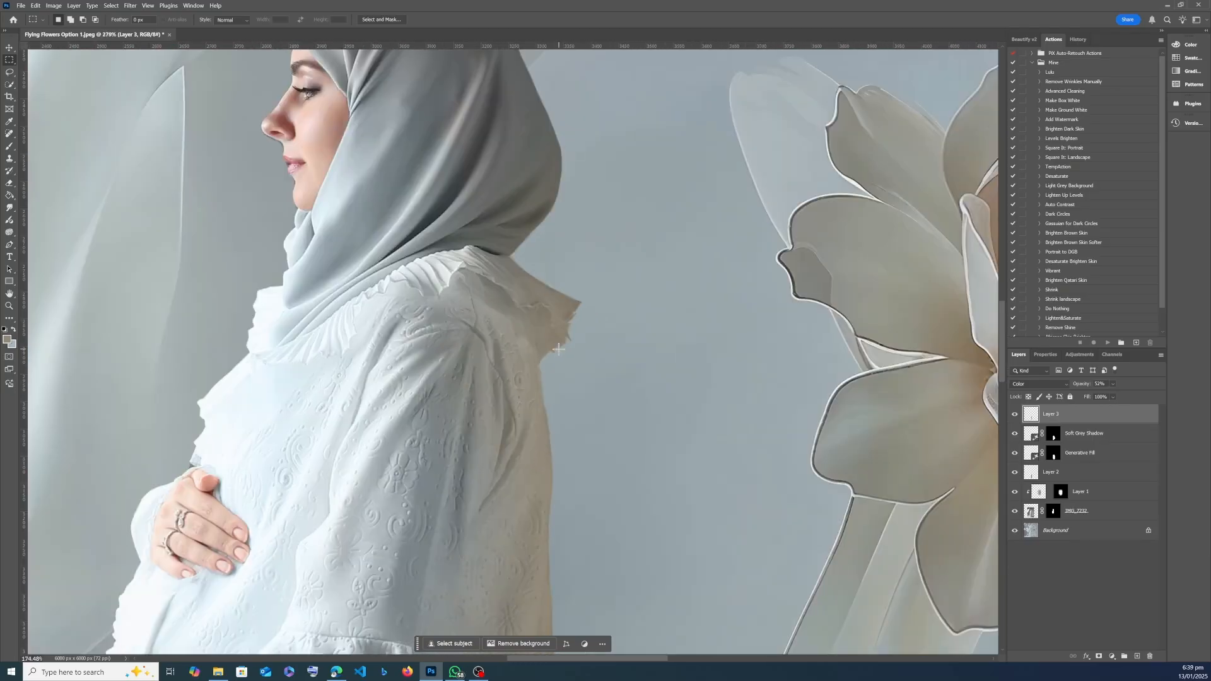
scroll(558, 349, "down", 6)
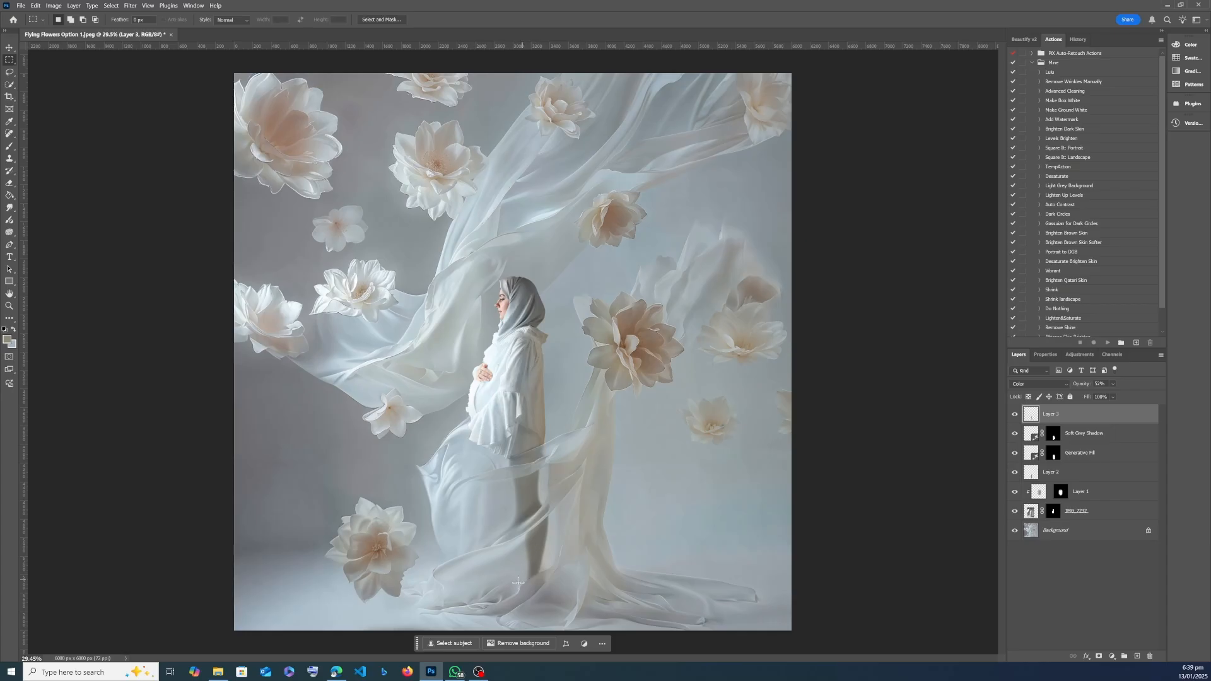
left_click(479, 672)
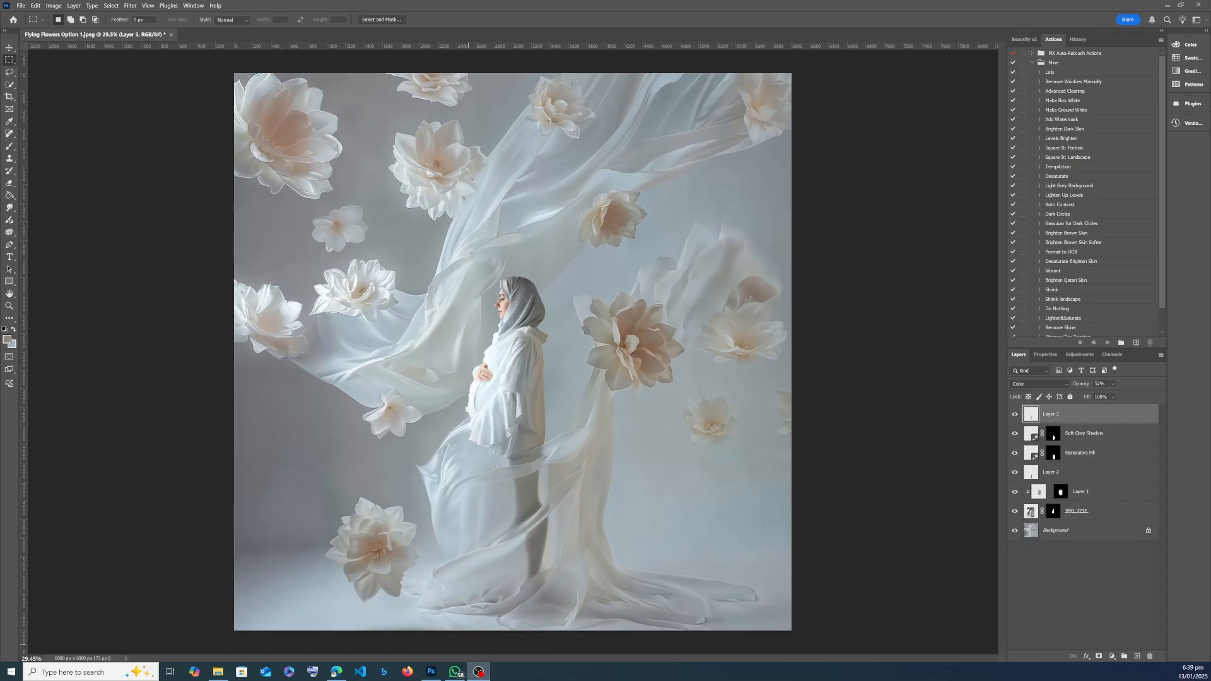